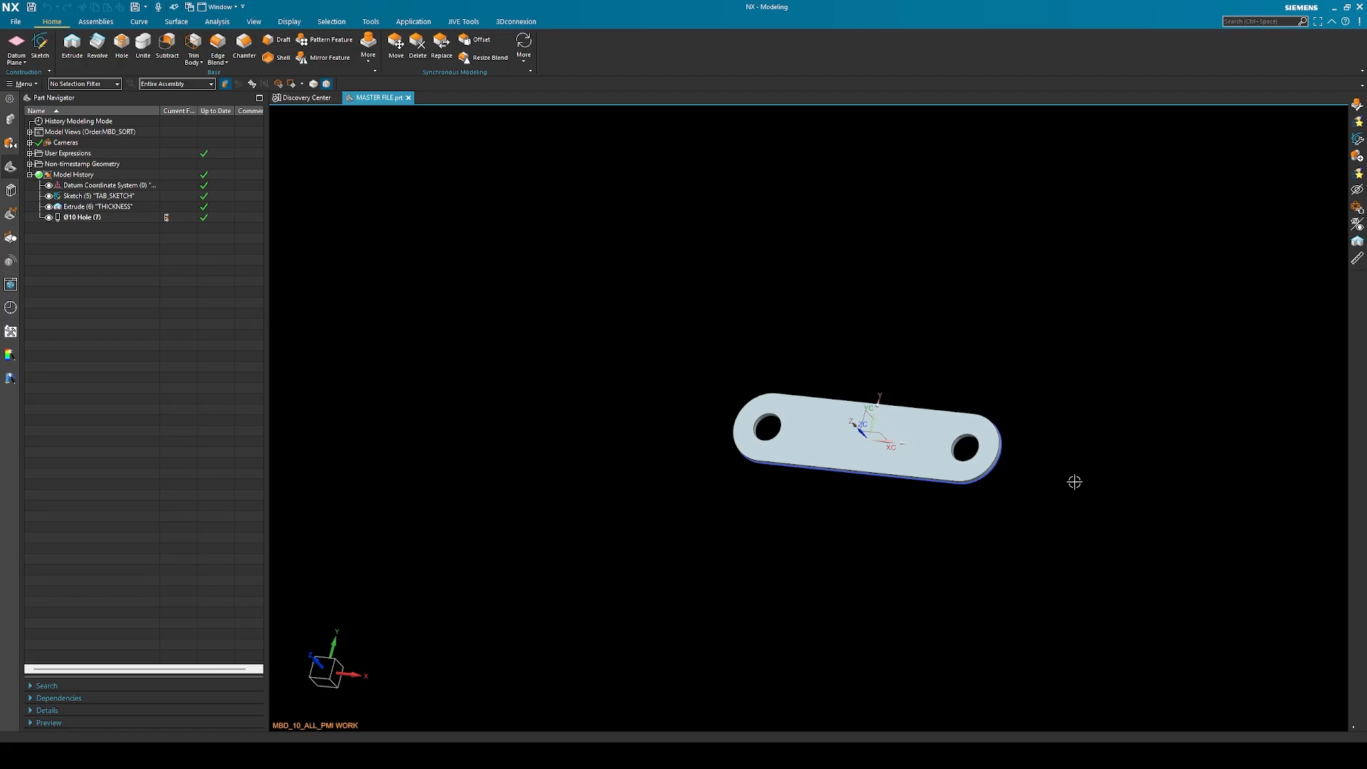
click(1053, 480)
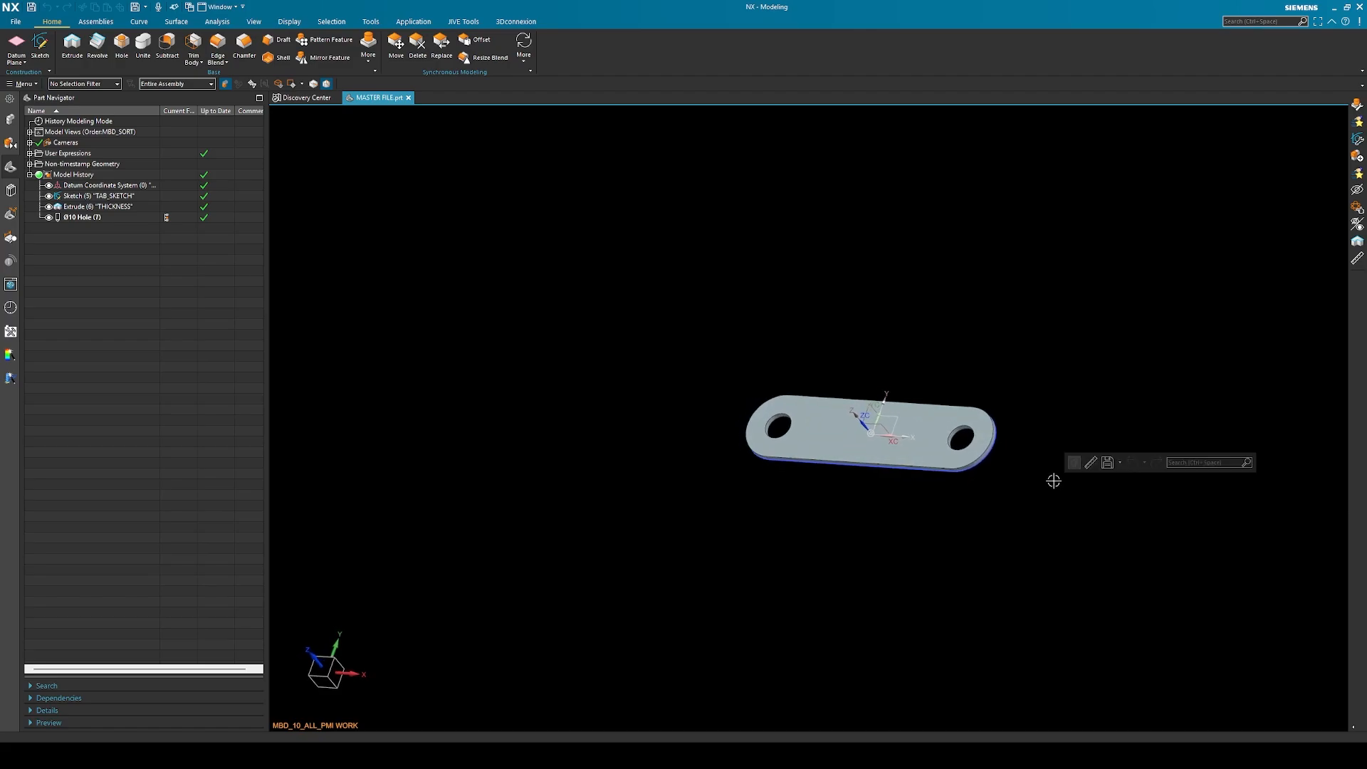
scroll(975, 381, up, 3)
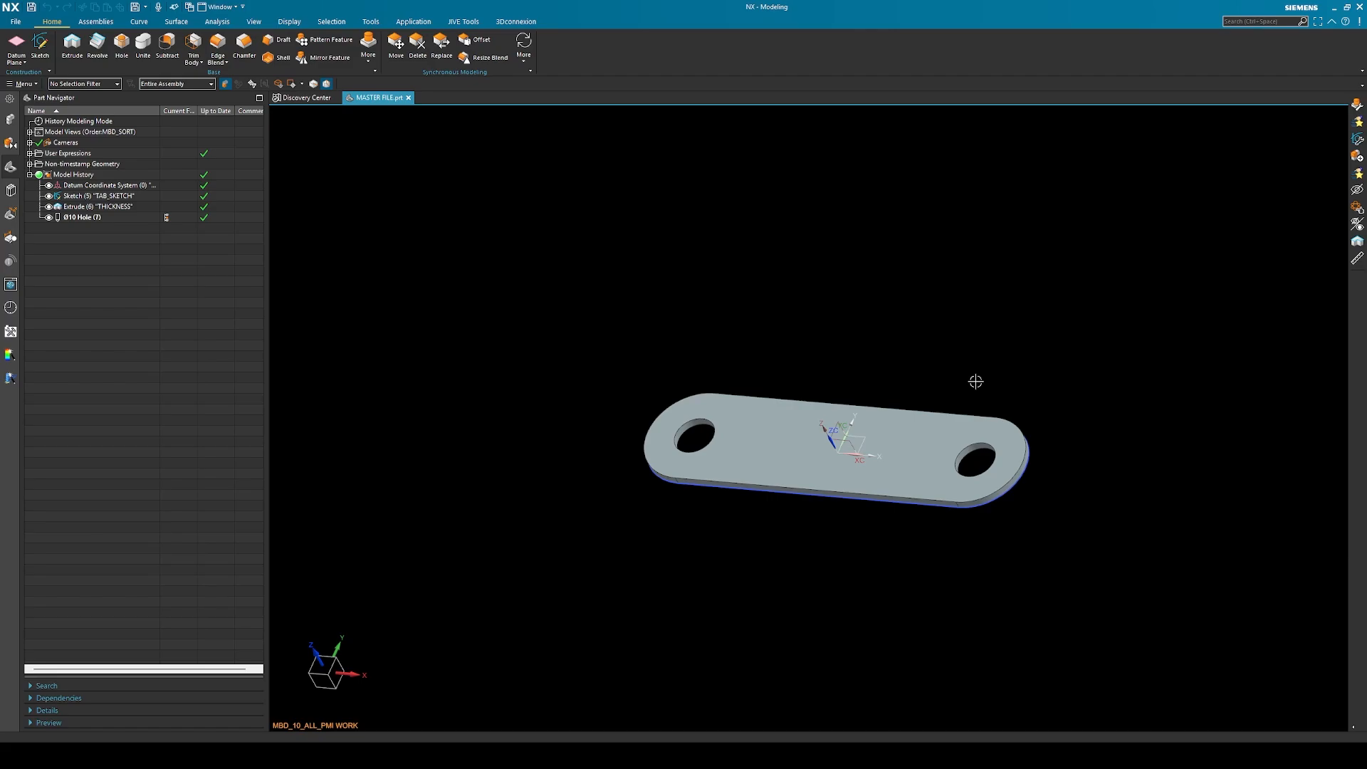
middle_drag(964, 381, 1032, 340)
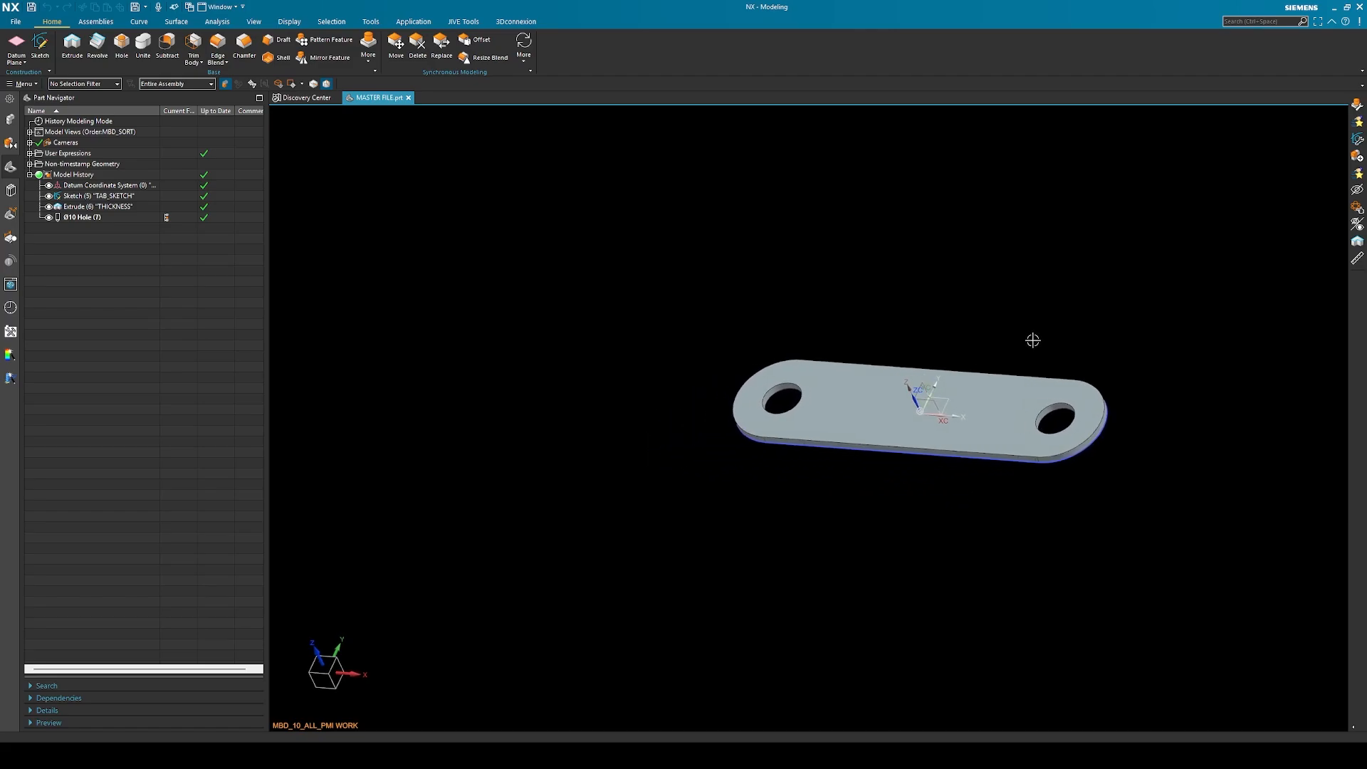
scroll(1033, 340, down, 2)
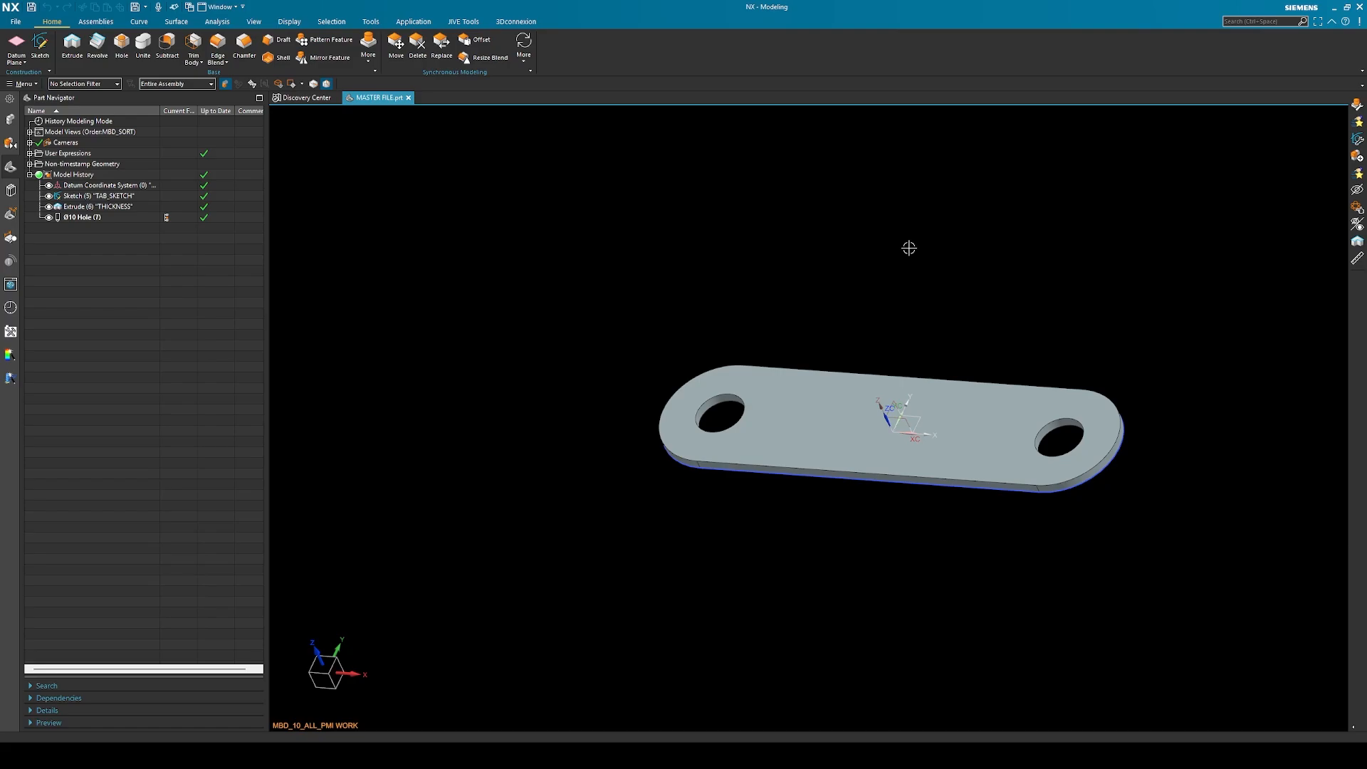
Review the part's expressions for hole diameter, tab thickness and tab diameter, and close the expression list without changes
key(ctrl+e)
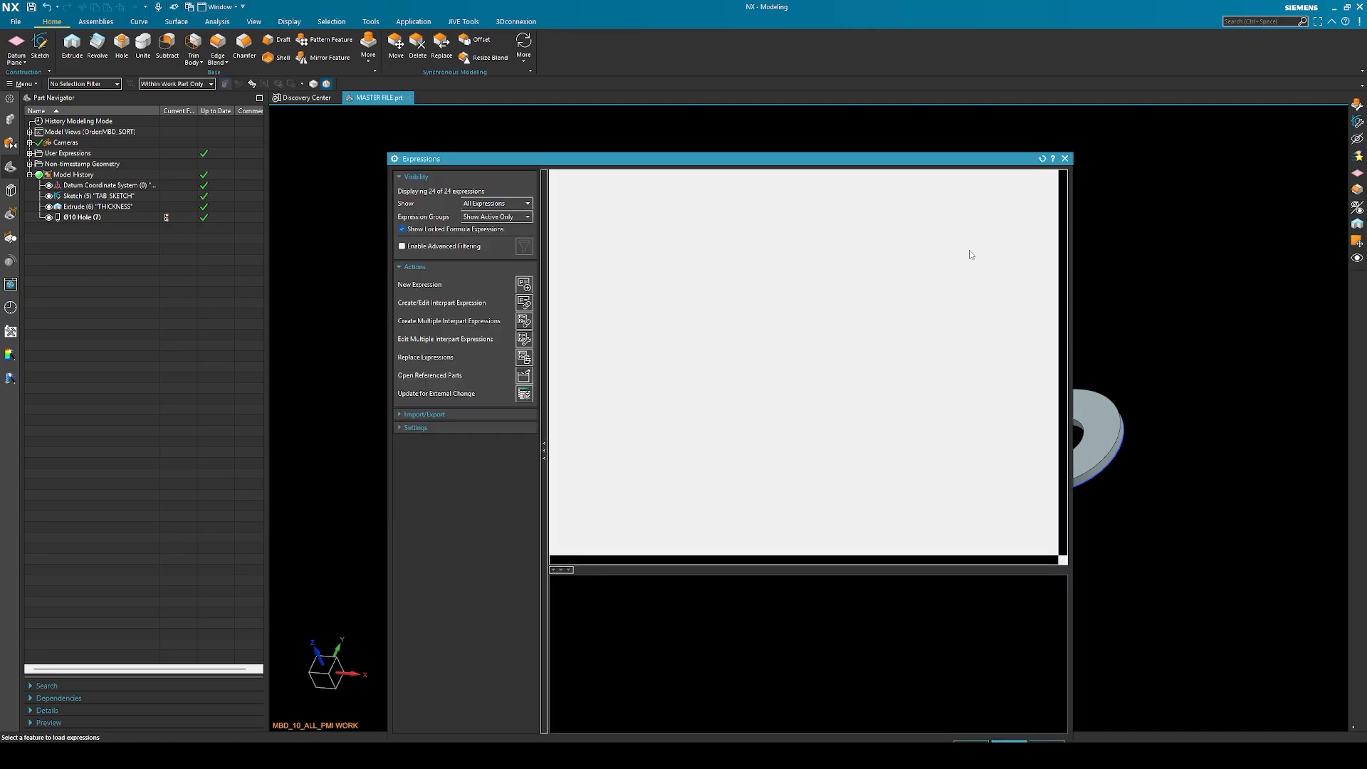
drag(851, 161, 904, 136)
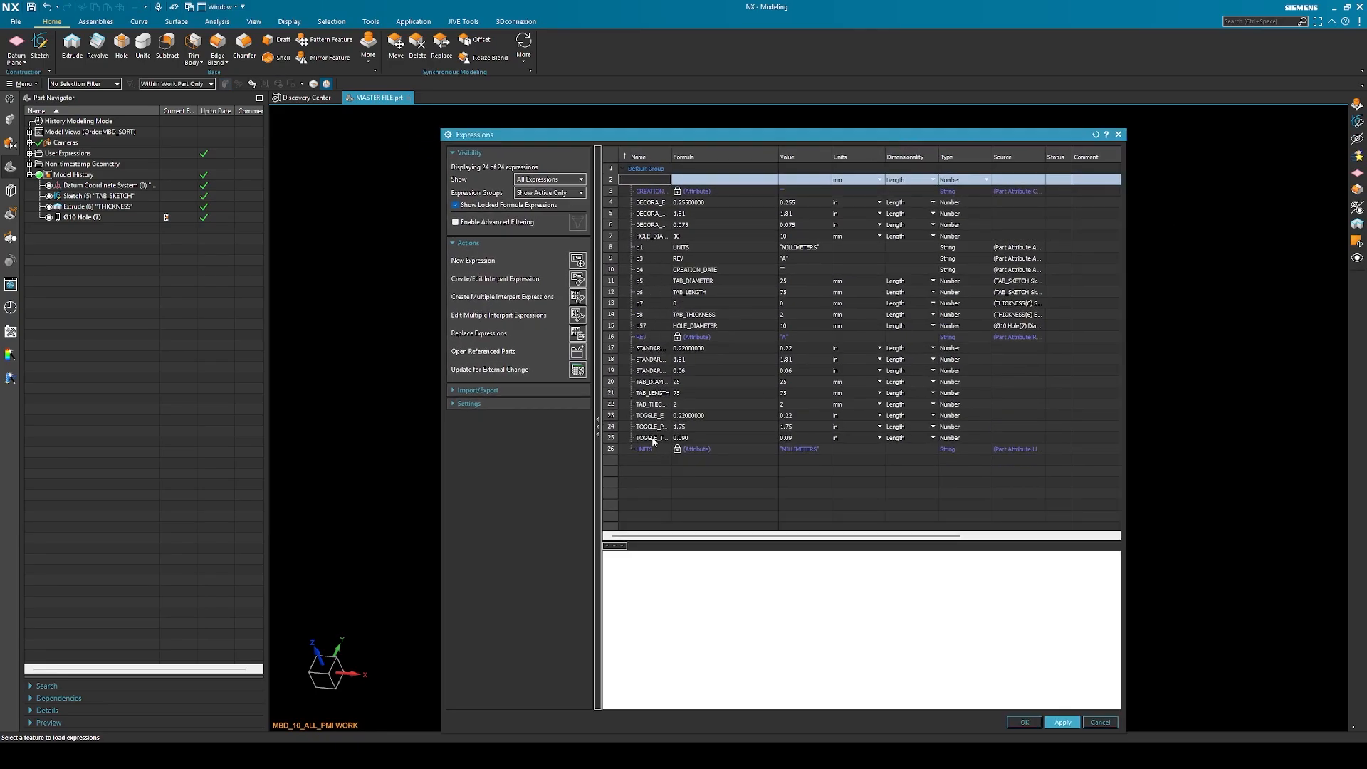
click(656, 407)
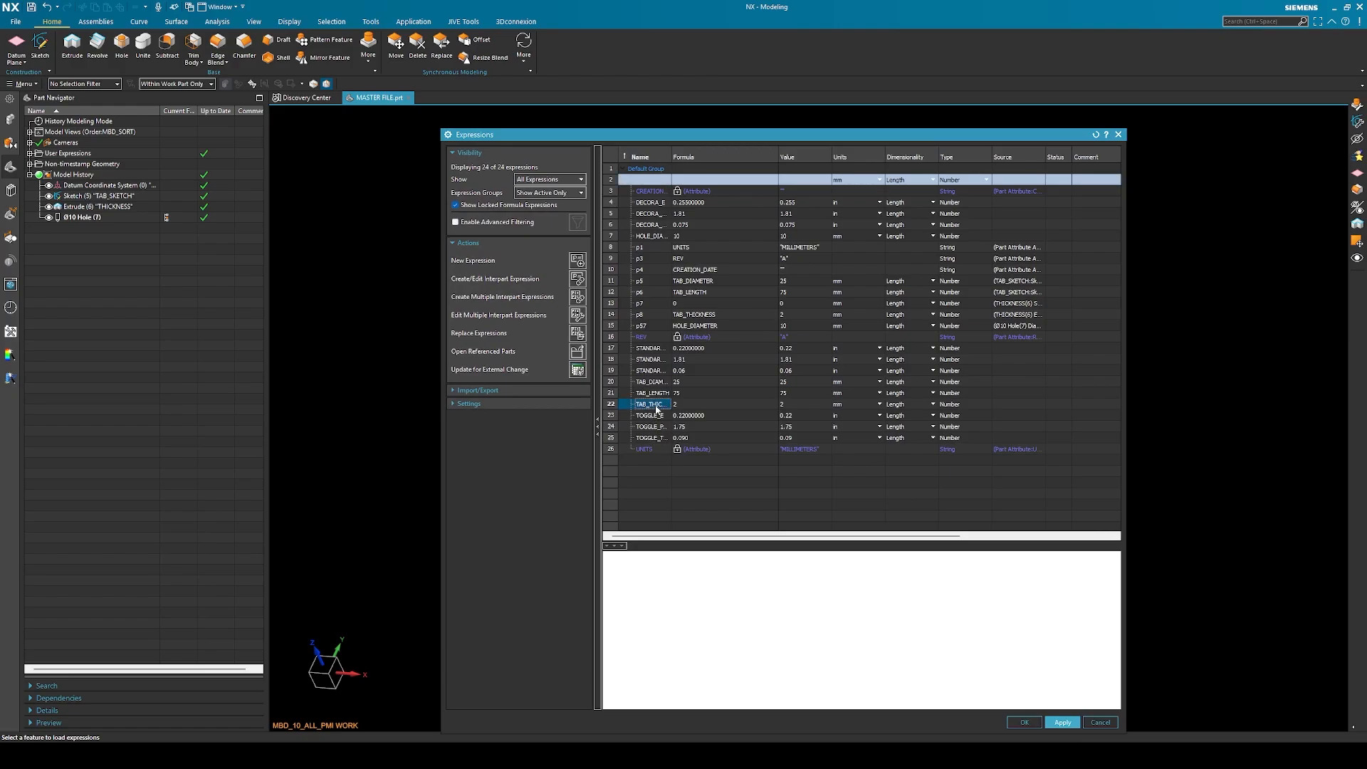
click(656, 238)
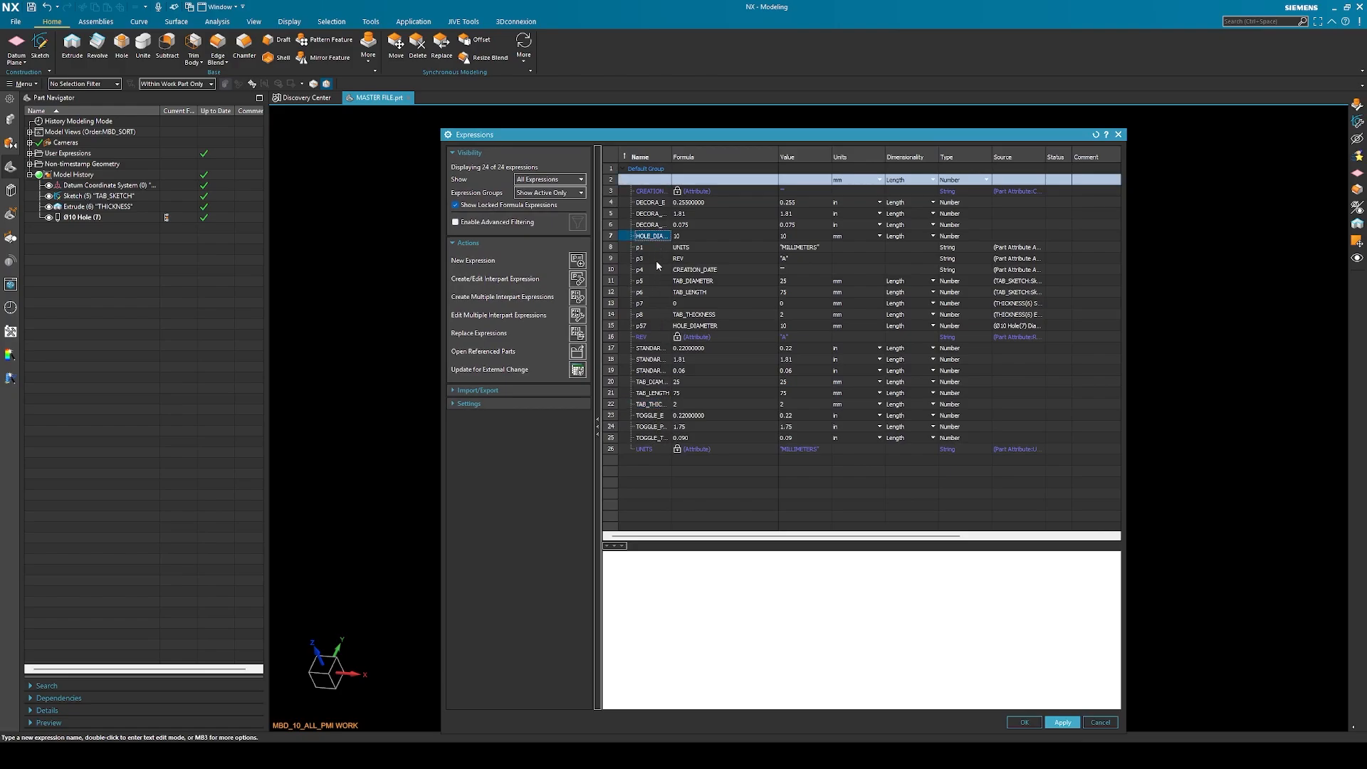
click(656, 404)
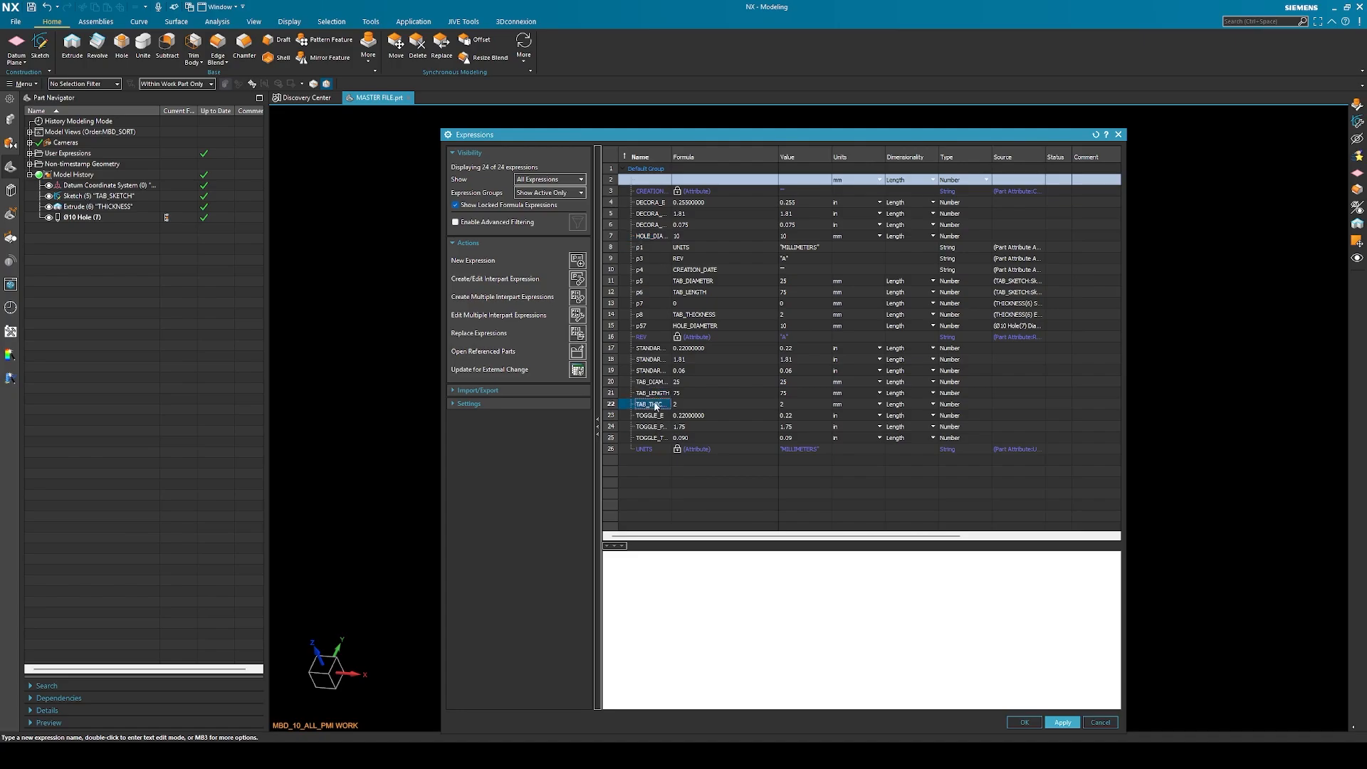
click(660, 386)
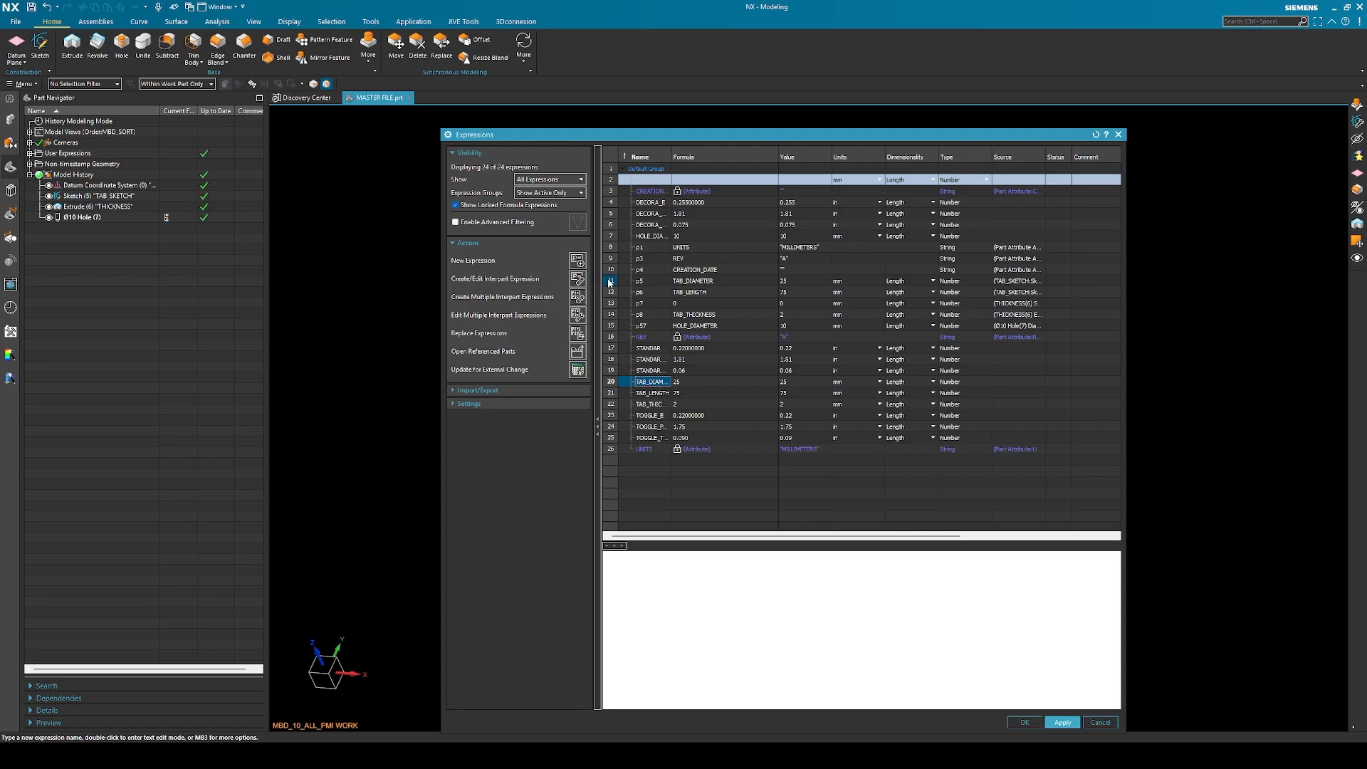
drag(1003, 136, 1036, 130)
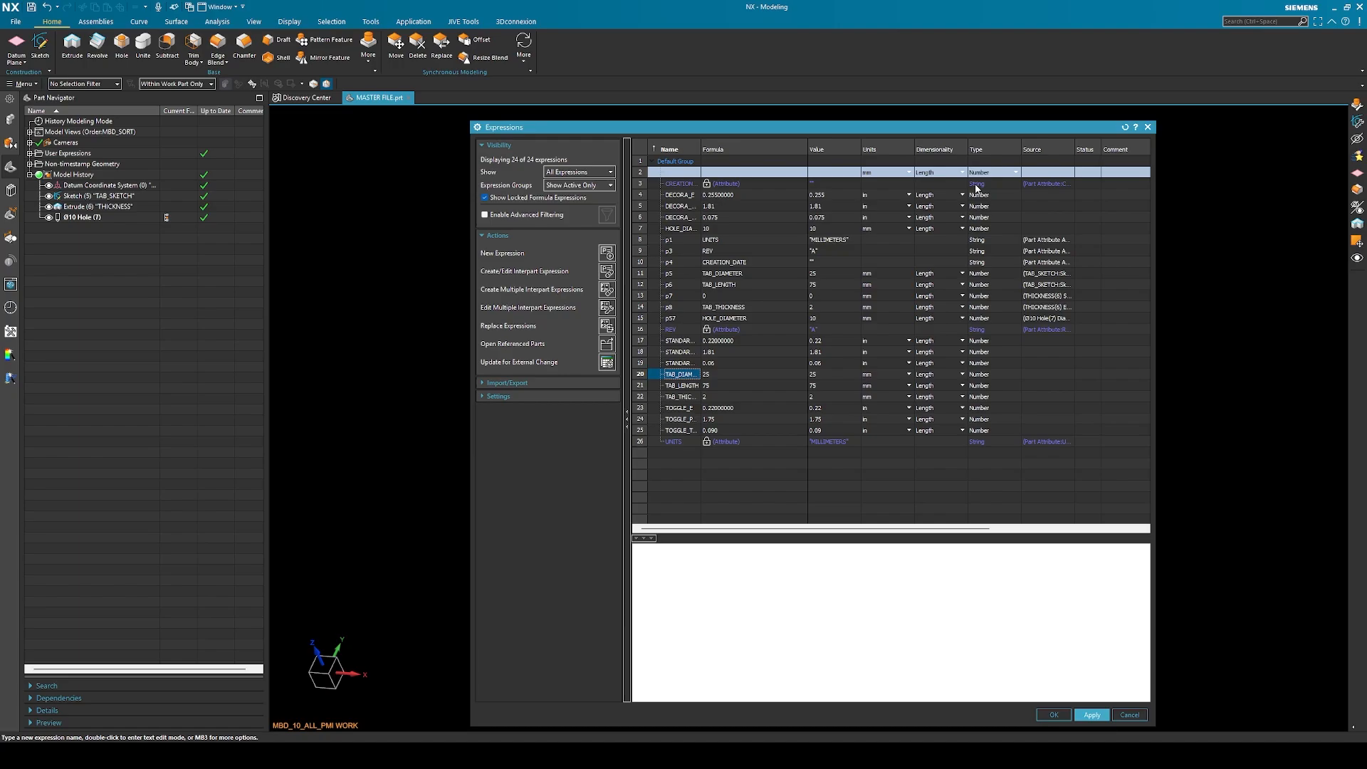
click(1146, 127)
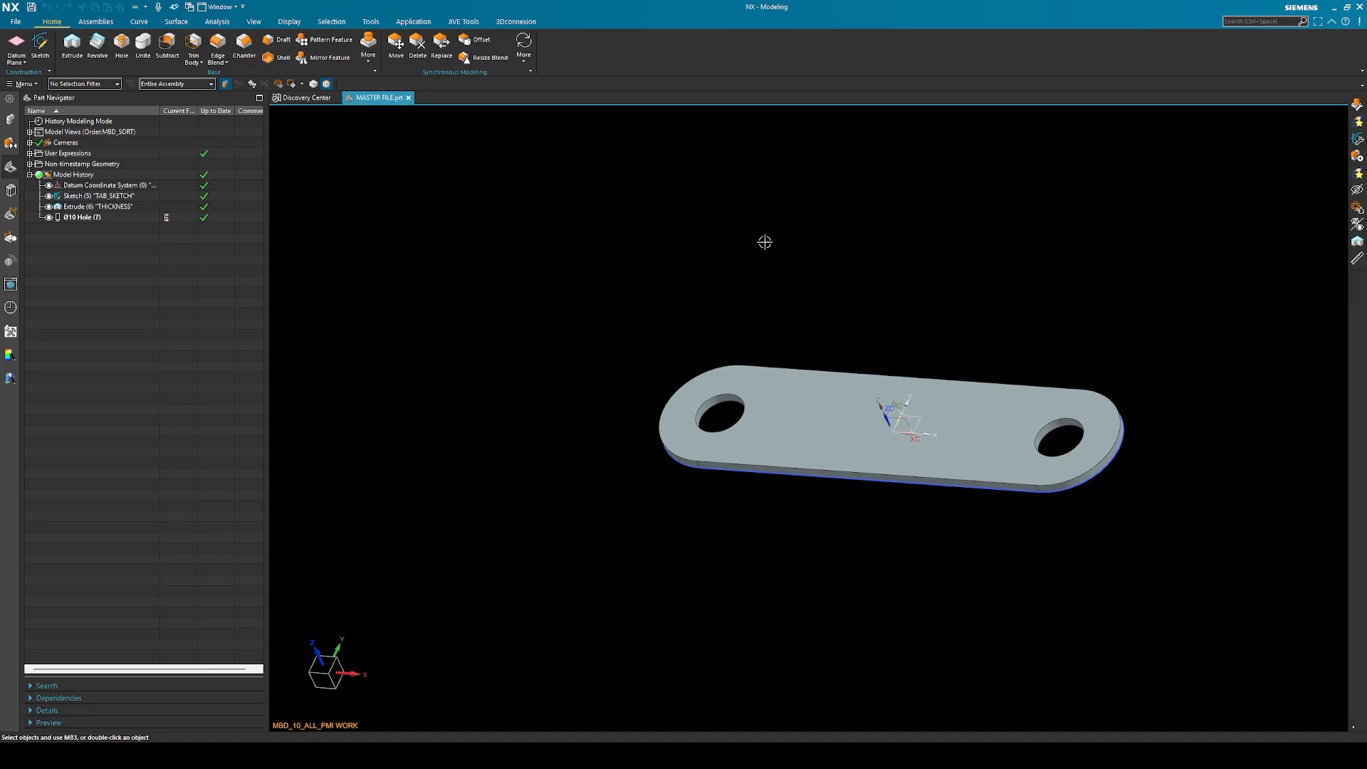
Save the master part and check its file in the KRX Sample folder
click(16, 22)
mouse_move(43, 93)
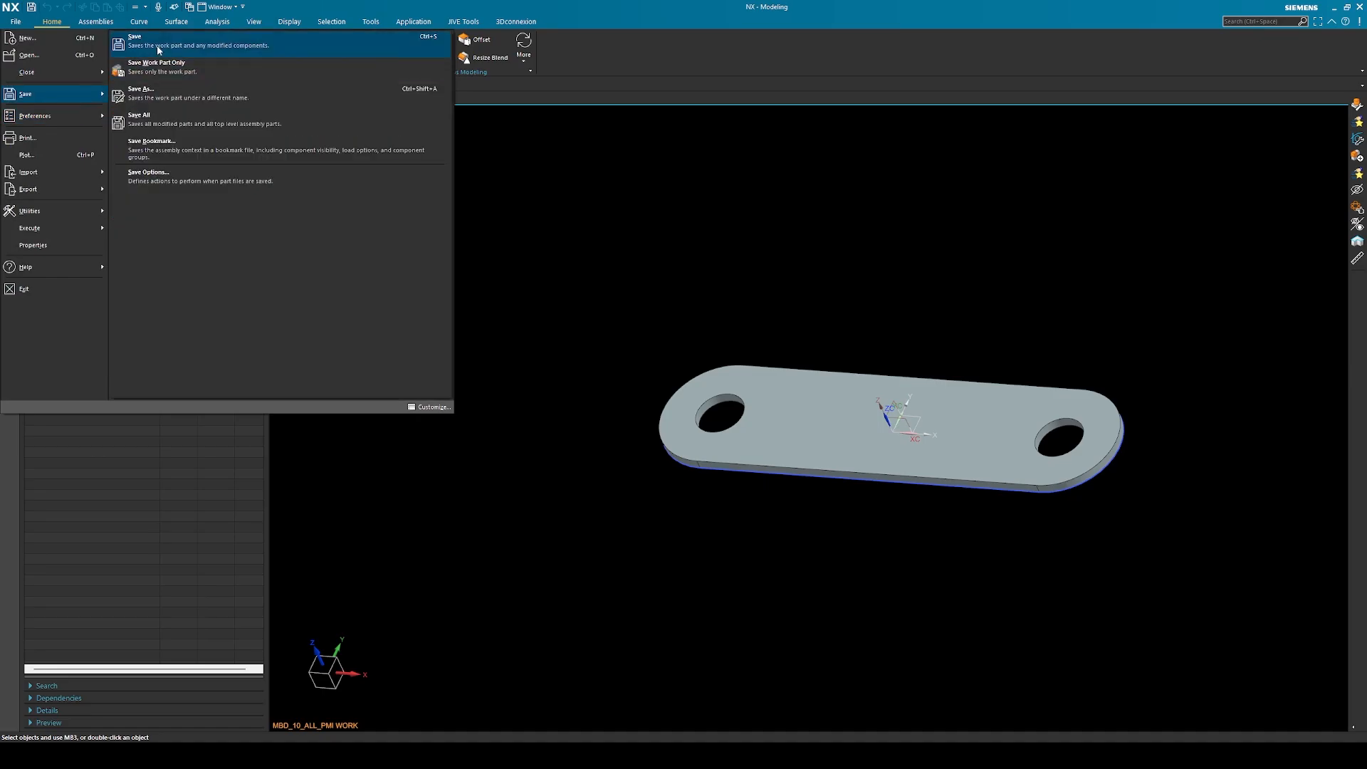
click(159, 49)
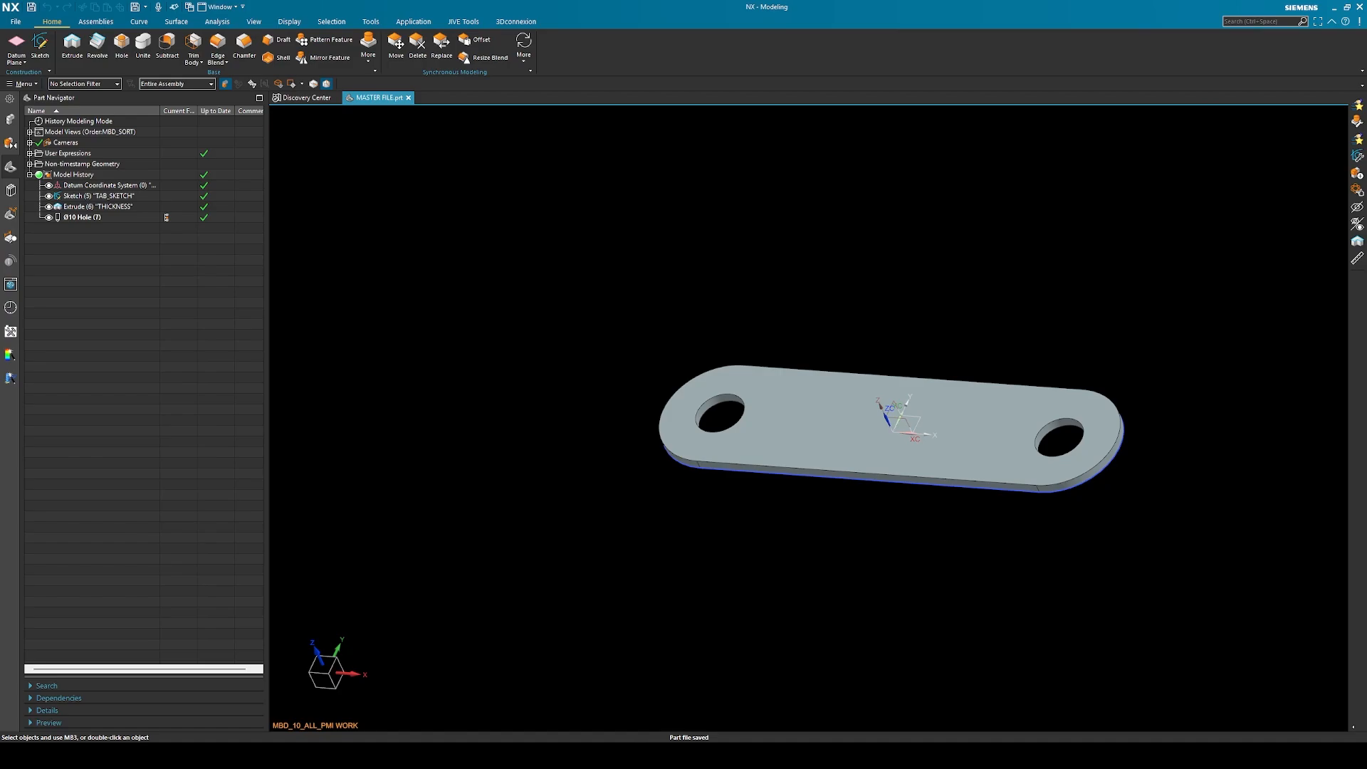
drag(1366, 173, 904, 174)
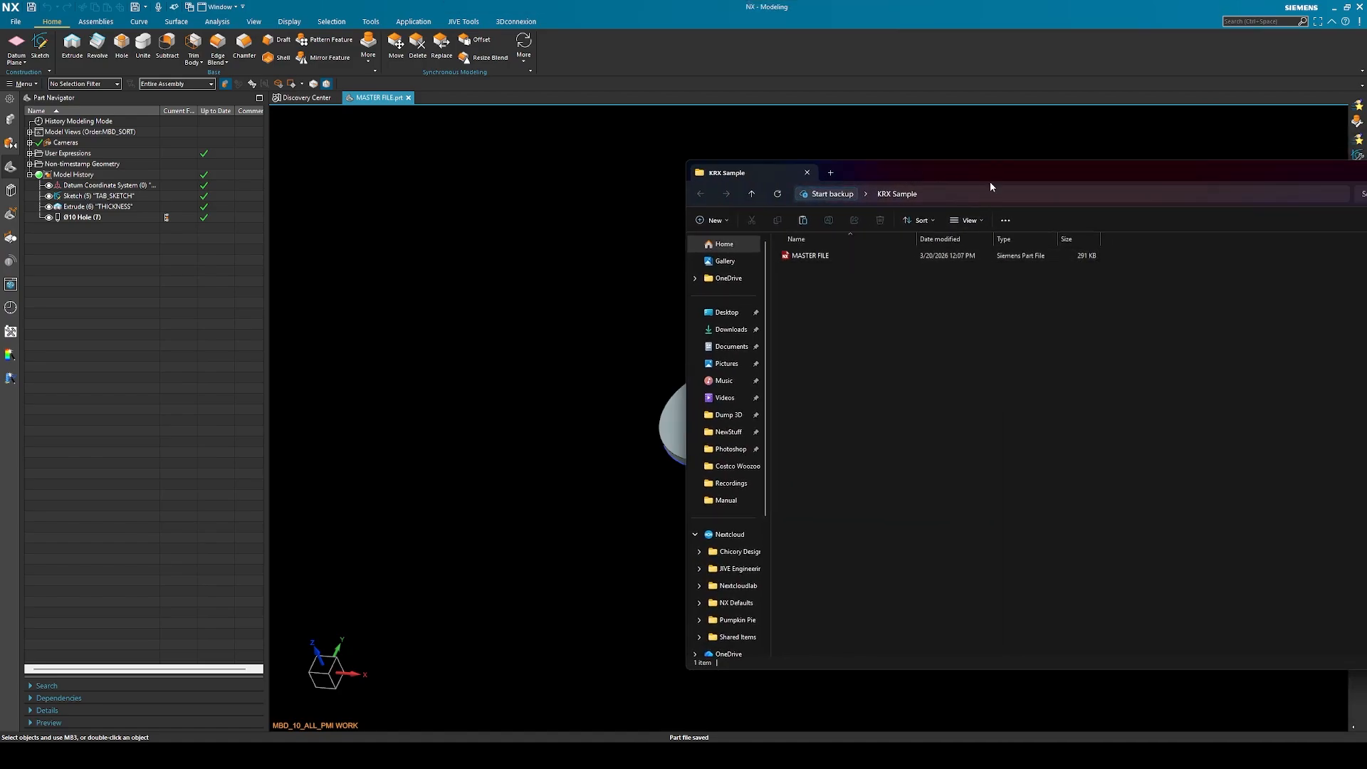
drag(991, 178, 1366, 177)
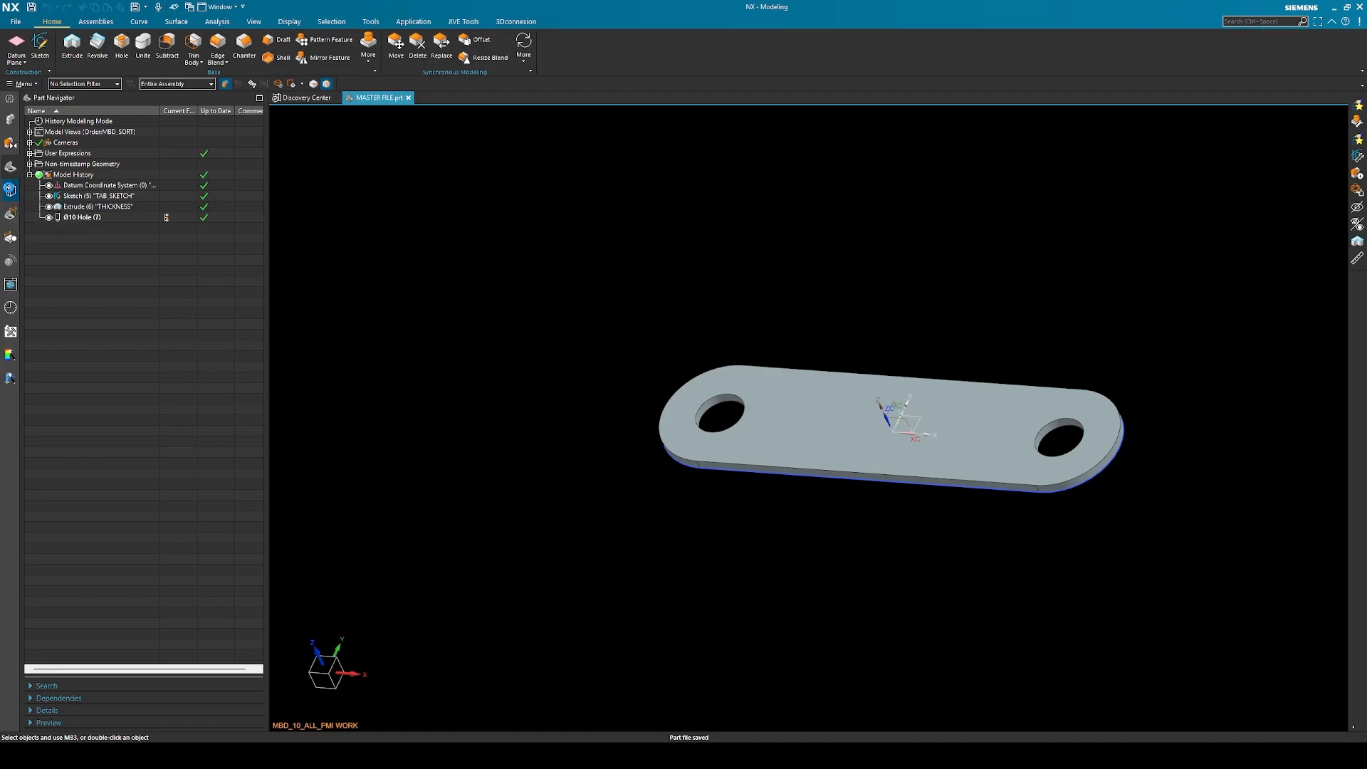
Add the KRX Sample folder from the Desktop as a new library in the Reuse Library
click(10, 190)
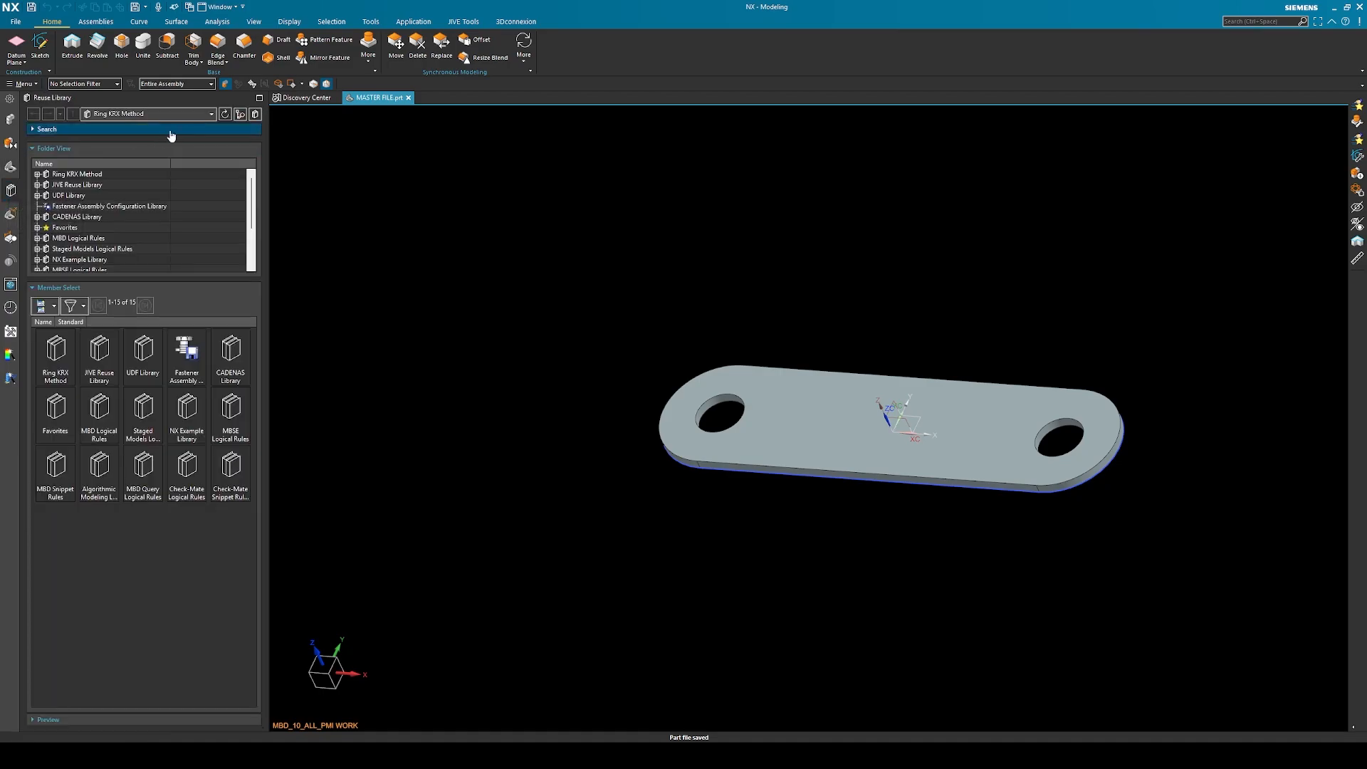
click(256, 115)
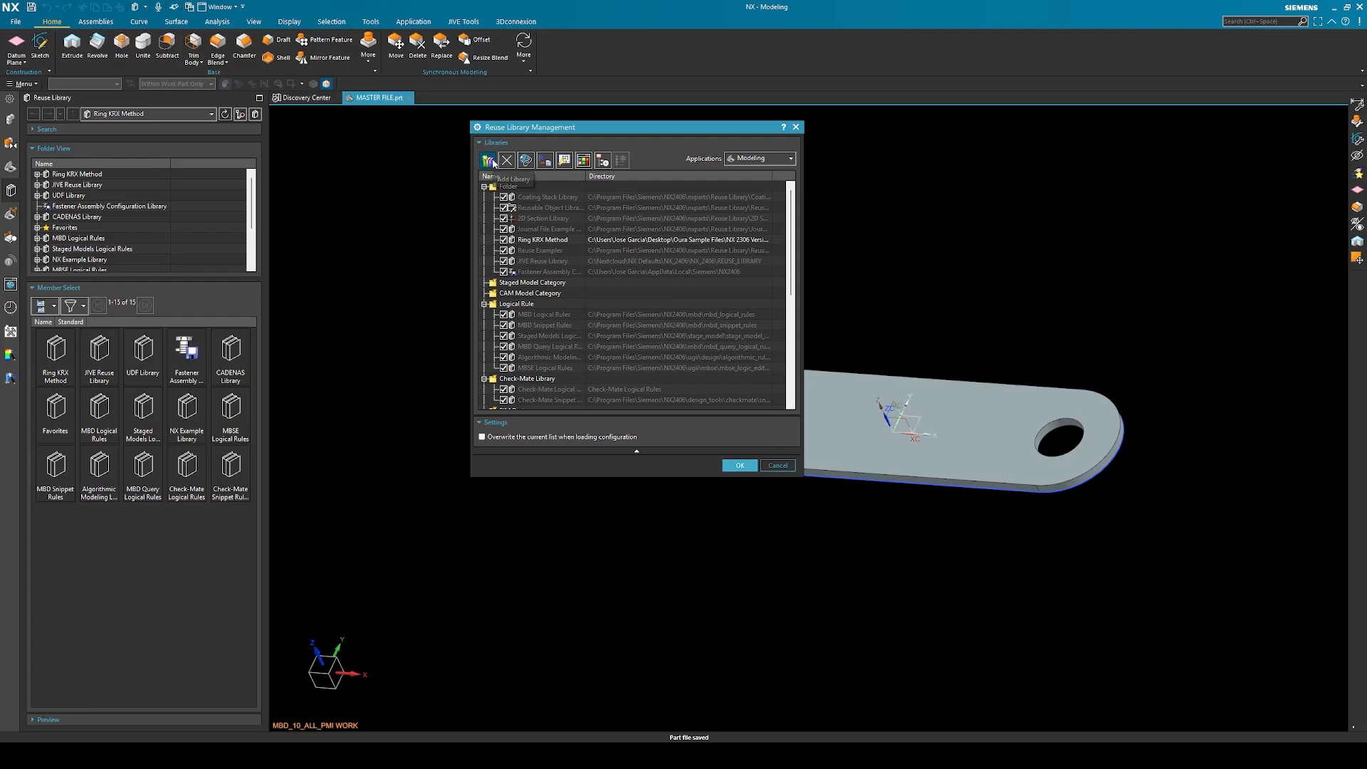
click(491, 161)
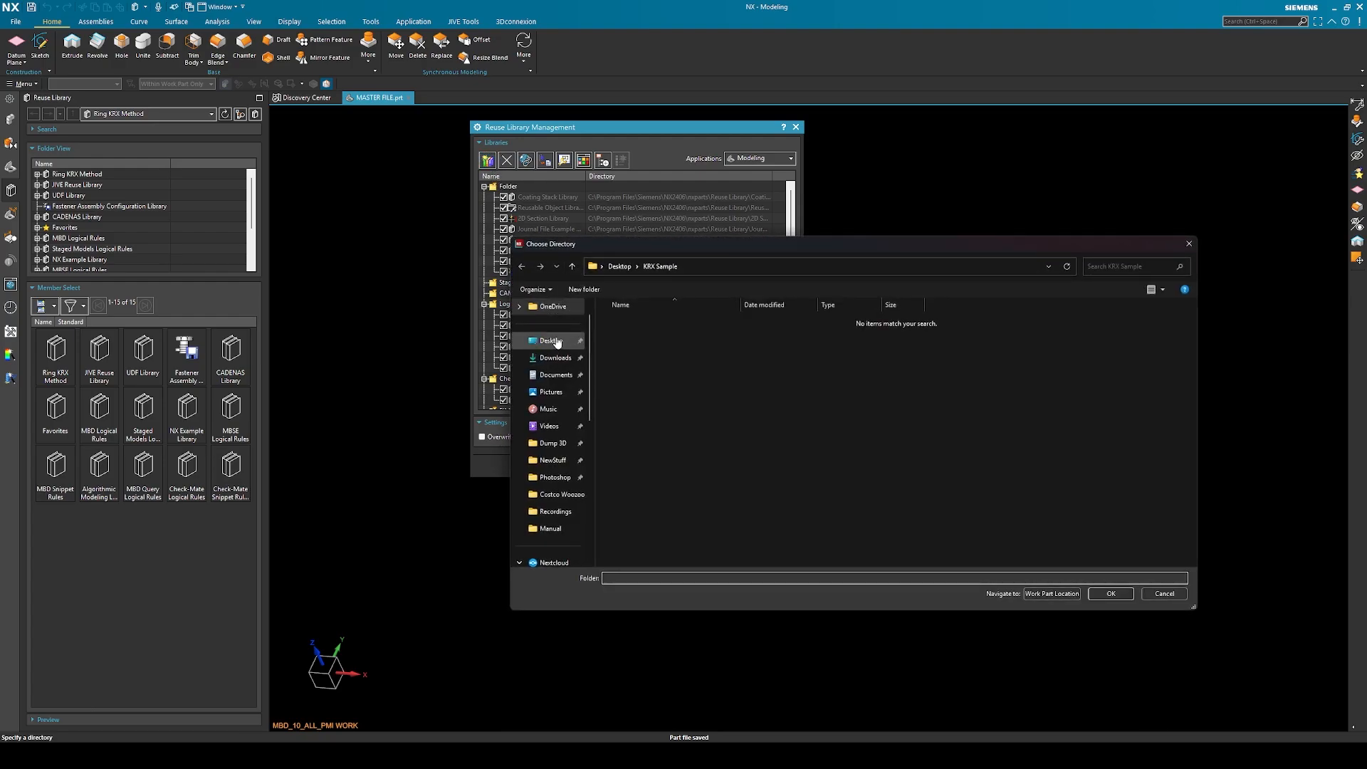
click(557, 342)
double_click(624, 340)
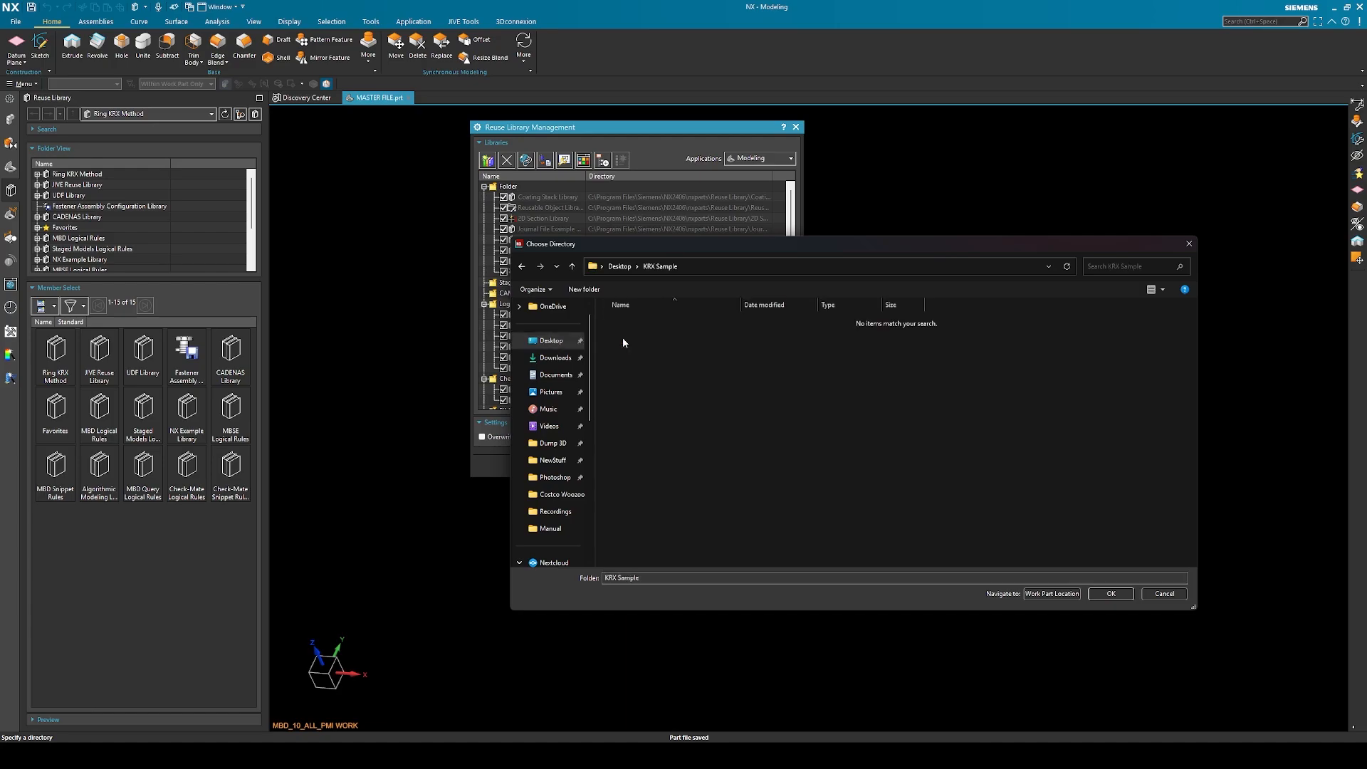
click(1110, 593)
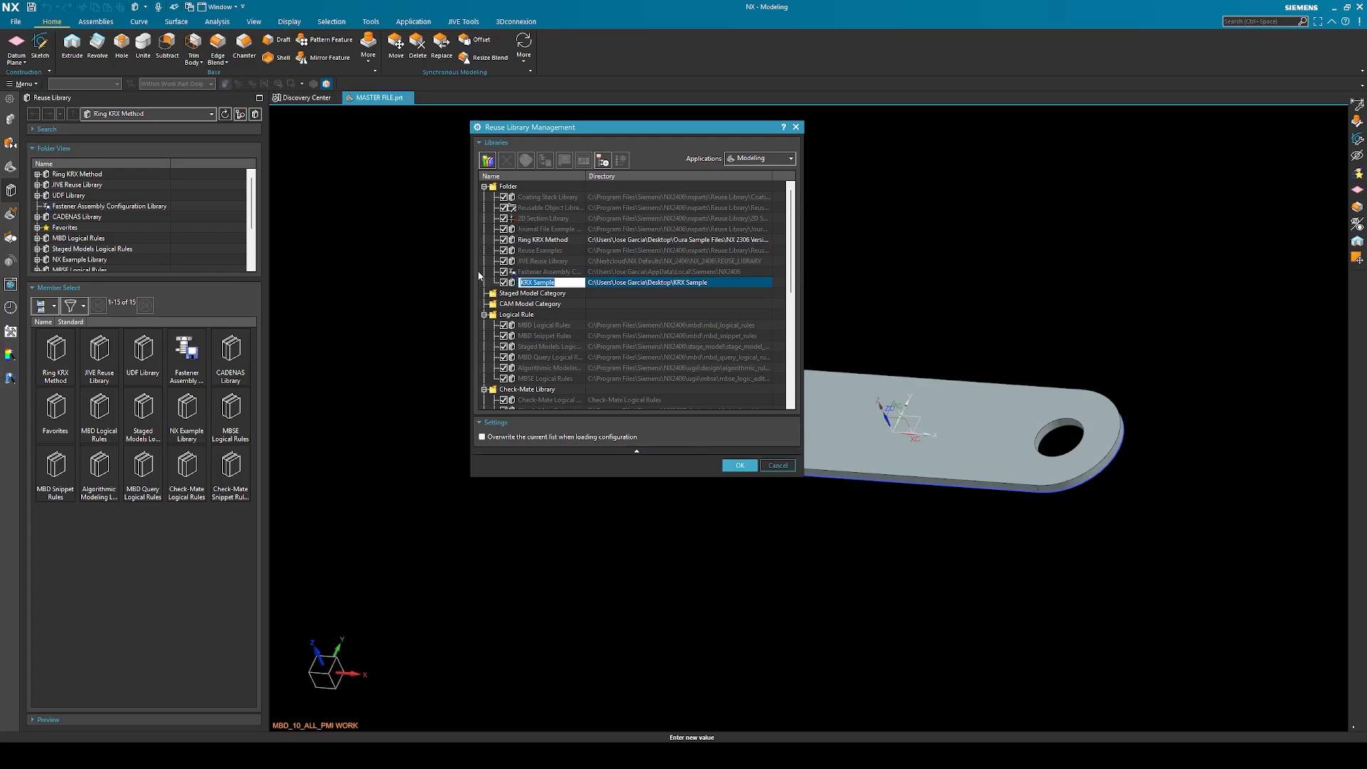
click(740, 465)
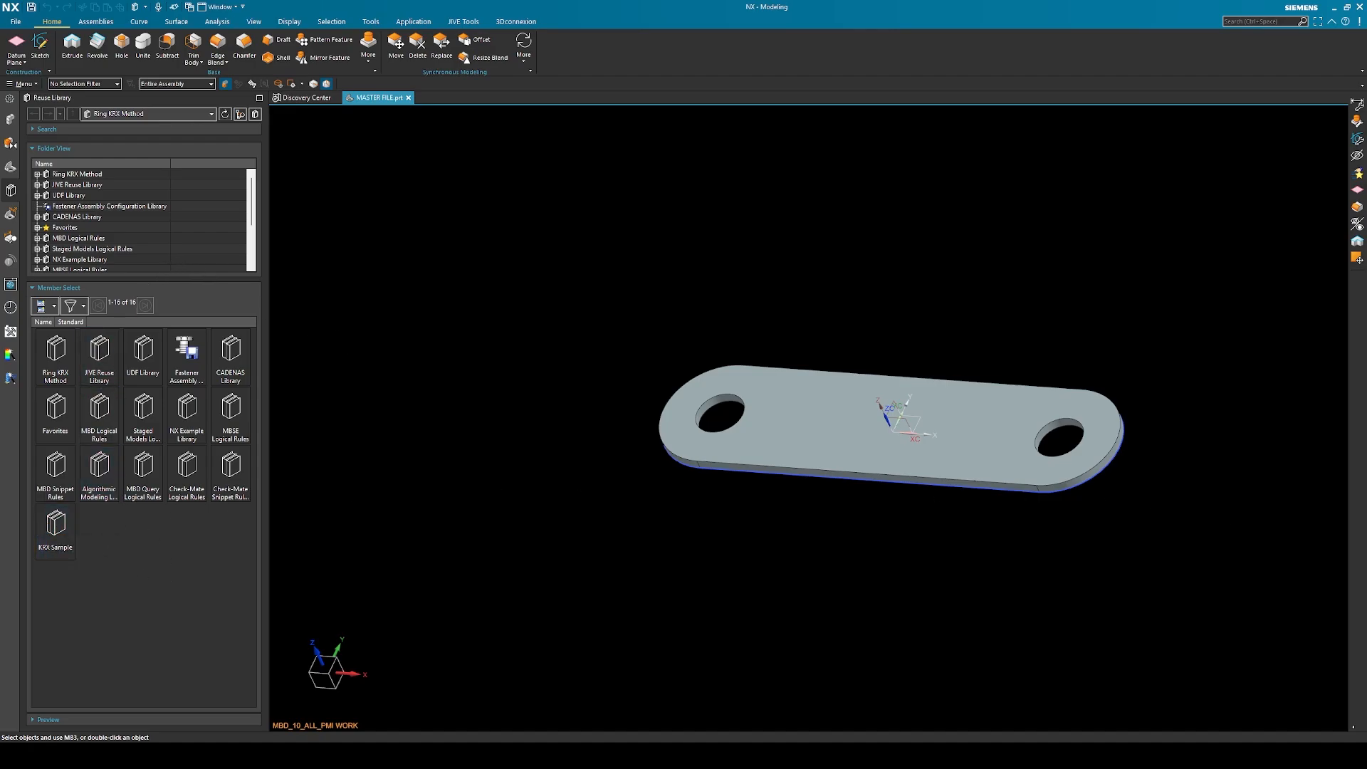
Open the KRX Sample library and start creating a KRX file for the MASTER FILE part
double_click(50, 540)
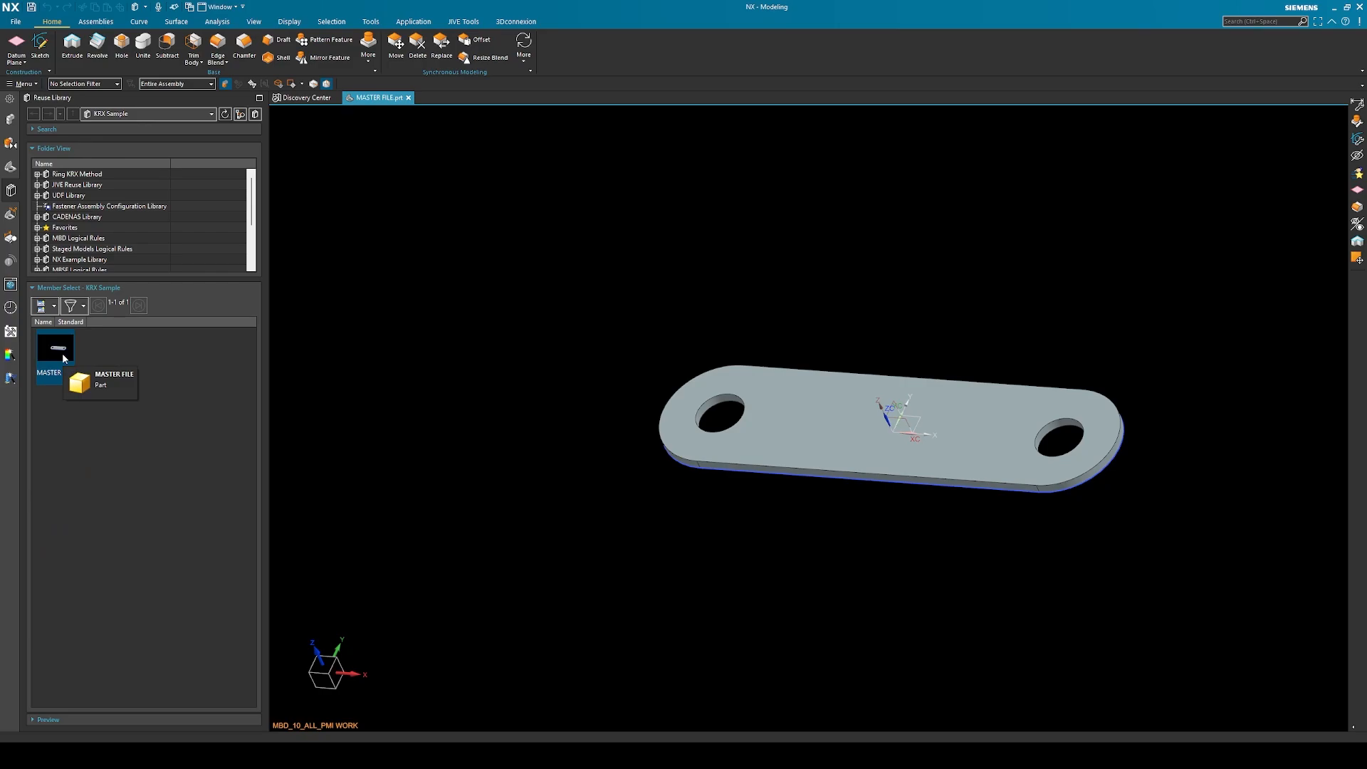
right_click(62, 353)
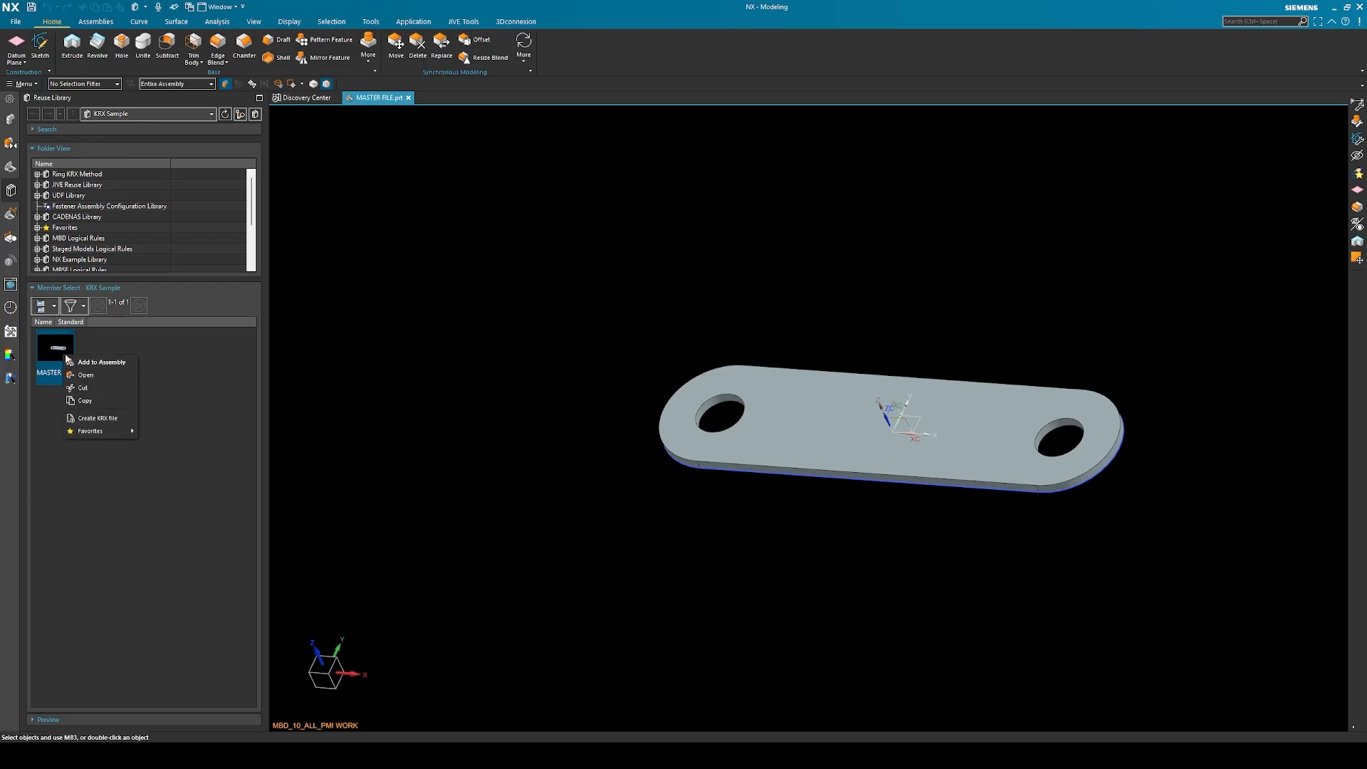
click(104, 421)
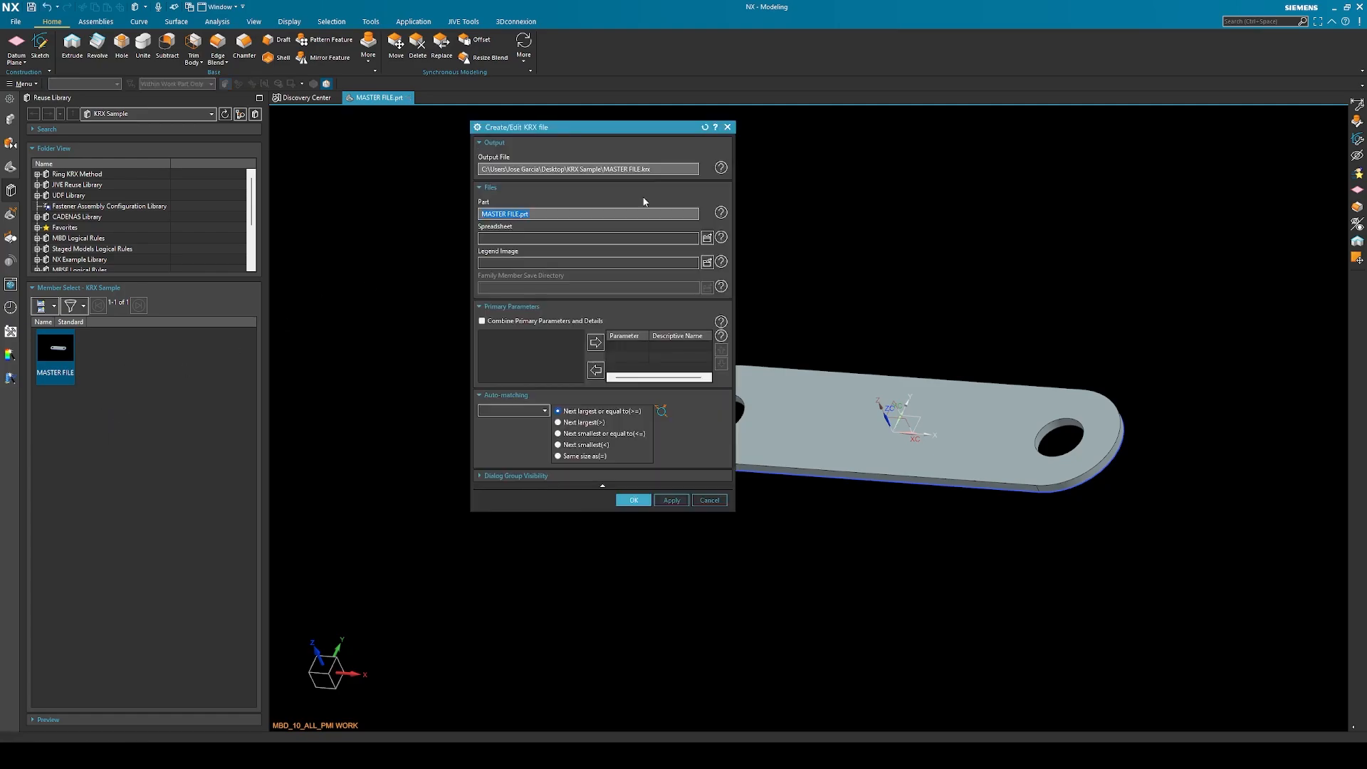
drag(661, 132, 975, 202)
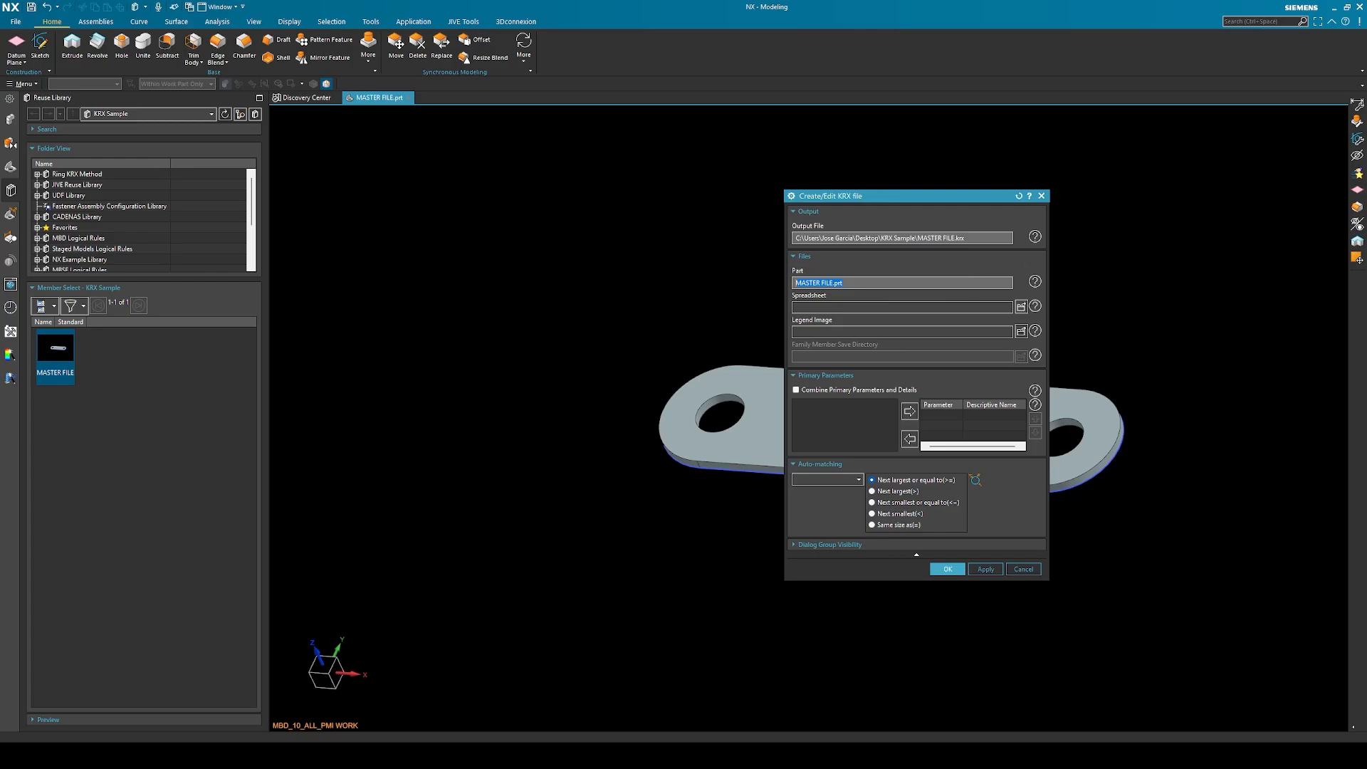
Switch to Excel and create a blank workbook for the part family parameters
drag(1366, 187, 1366, 158)
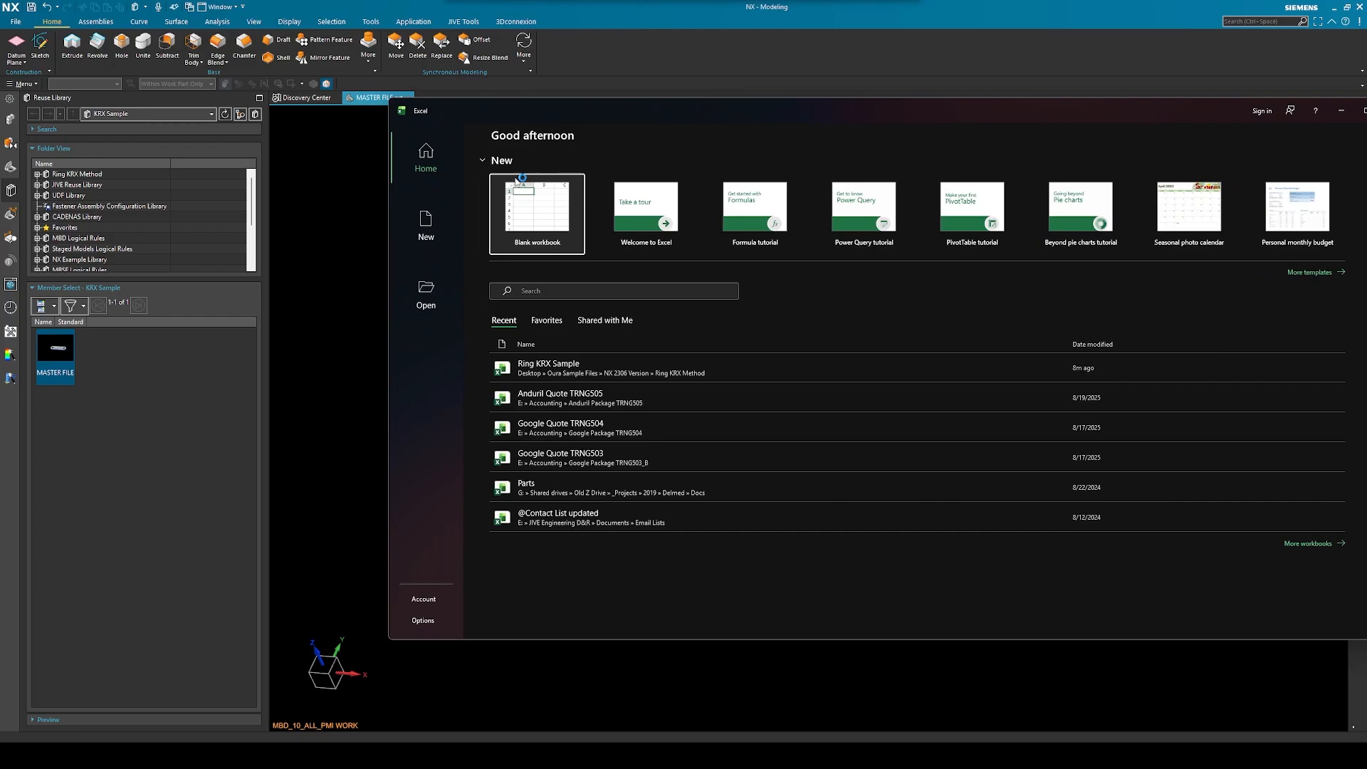
click(538, 205)
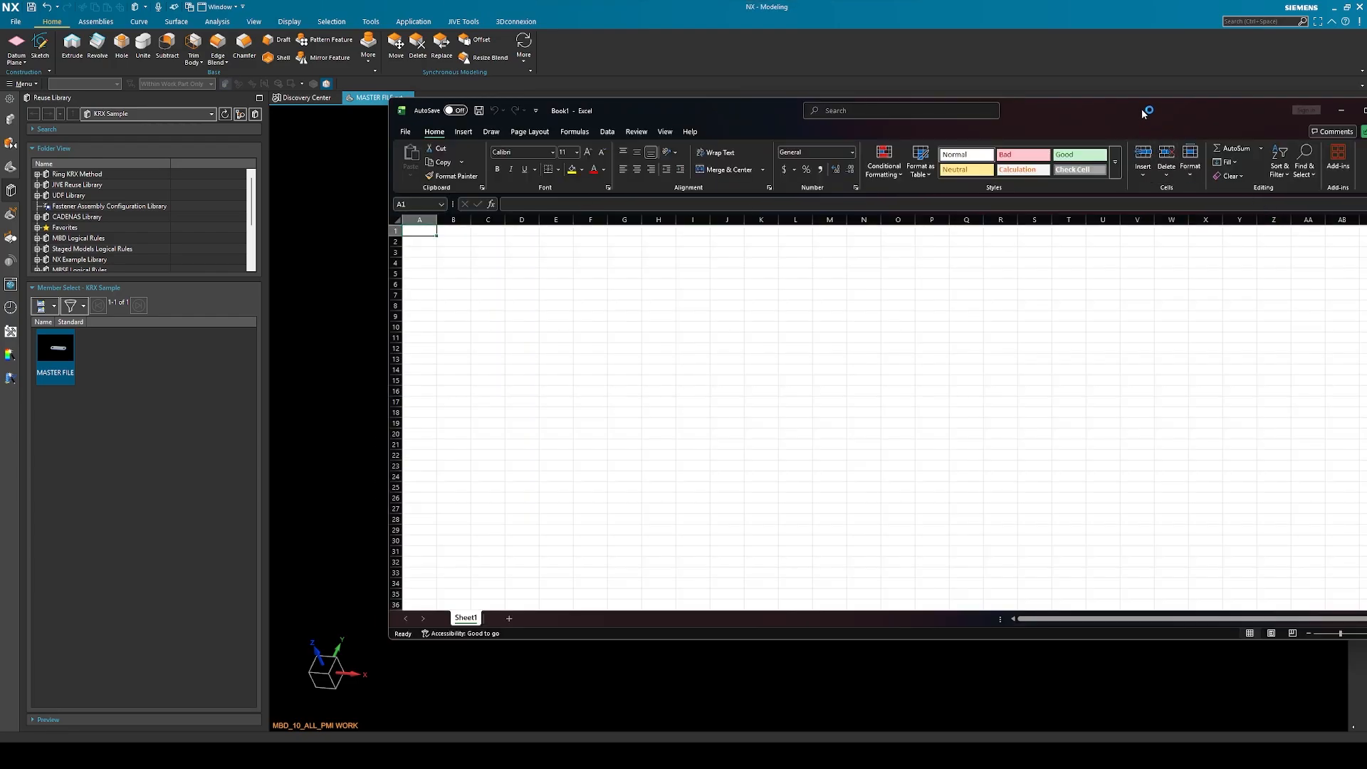
drag(1073, 111, 1042, 105)
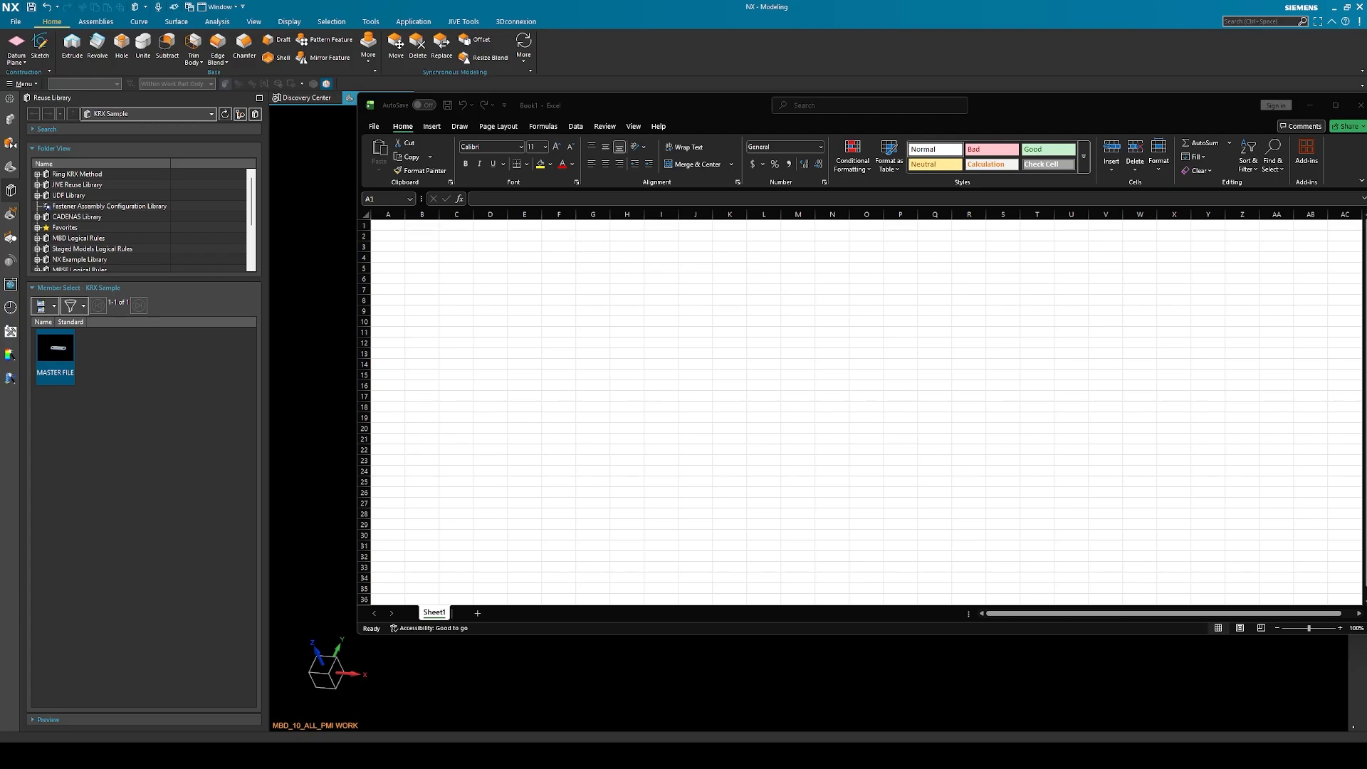
Examine the layout of the Ring KRX Sample spreadsheet, from the PARAMETERS cell through the column headings and value rows
drag(1366, 63, 801, 74)
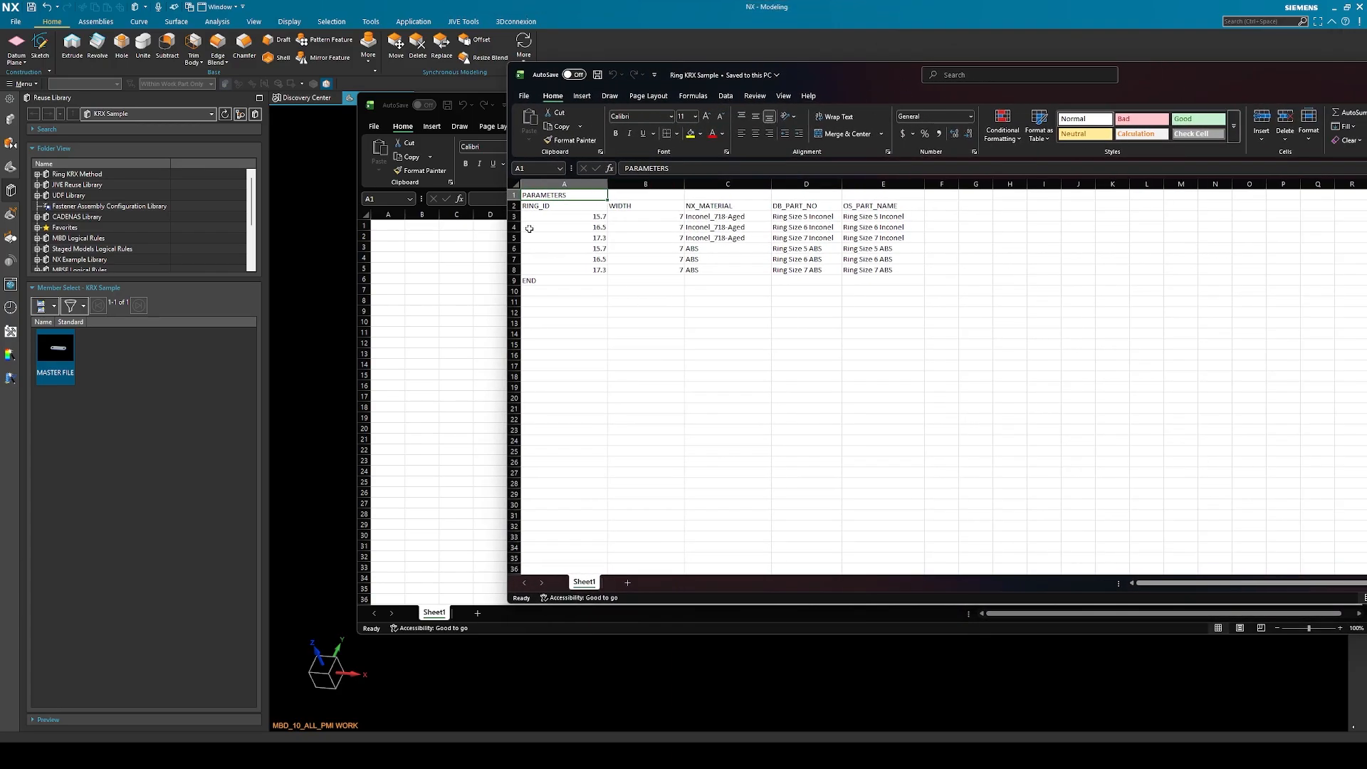
click(540, 195)
drag(545, 206, 863, 266)
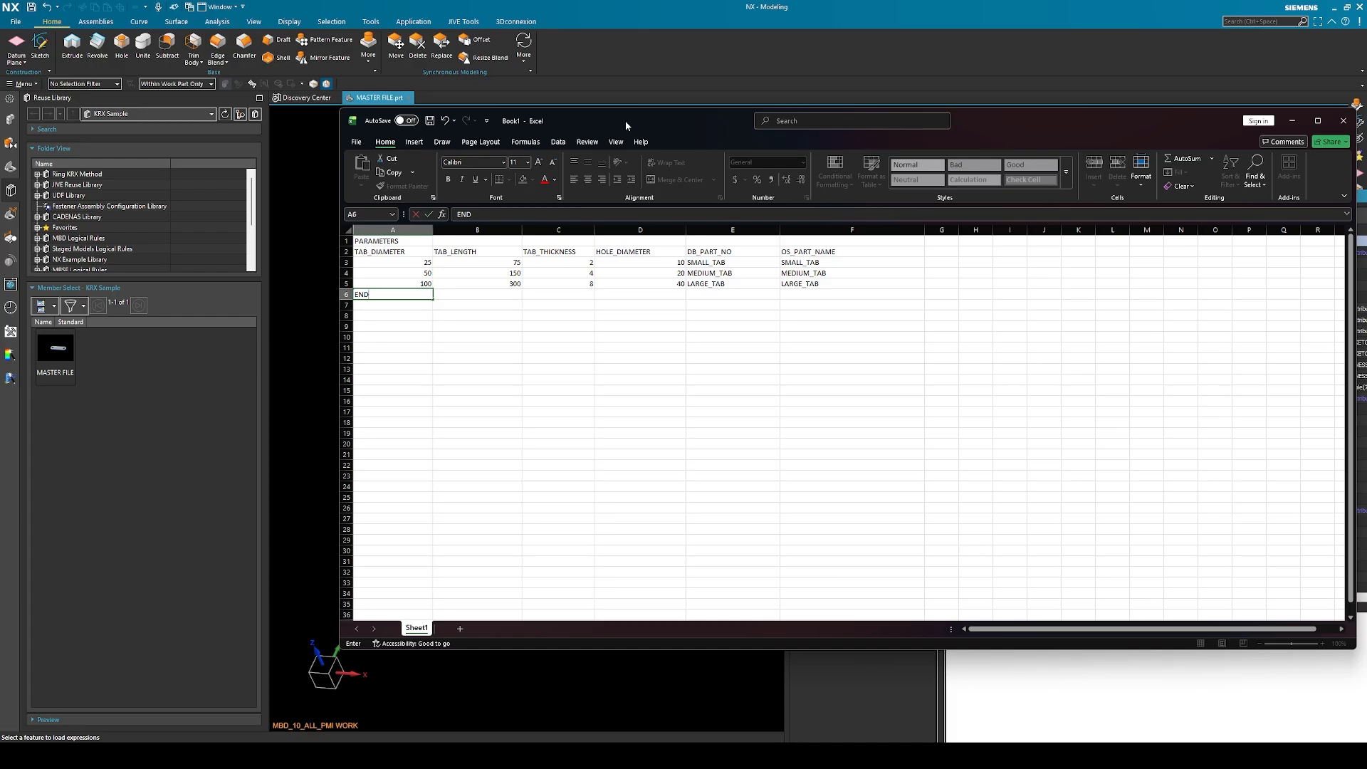
Review the new workbook's tab parameter headings, the DB_PART_NO and OS_PART_NAME columns, and the dimension values in A3:D5
click(371, 252)
click(733, 255)
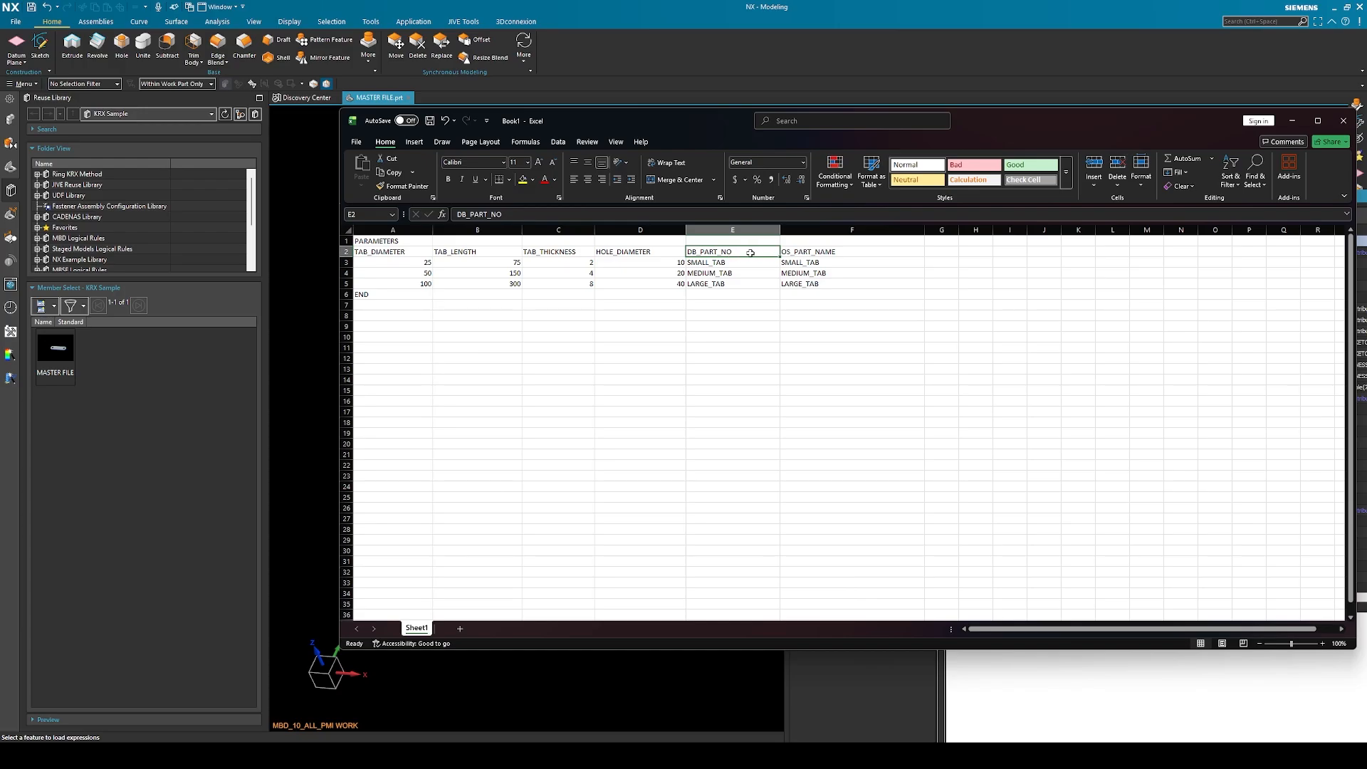
drag(751, 253, 810, 251)
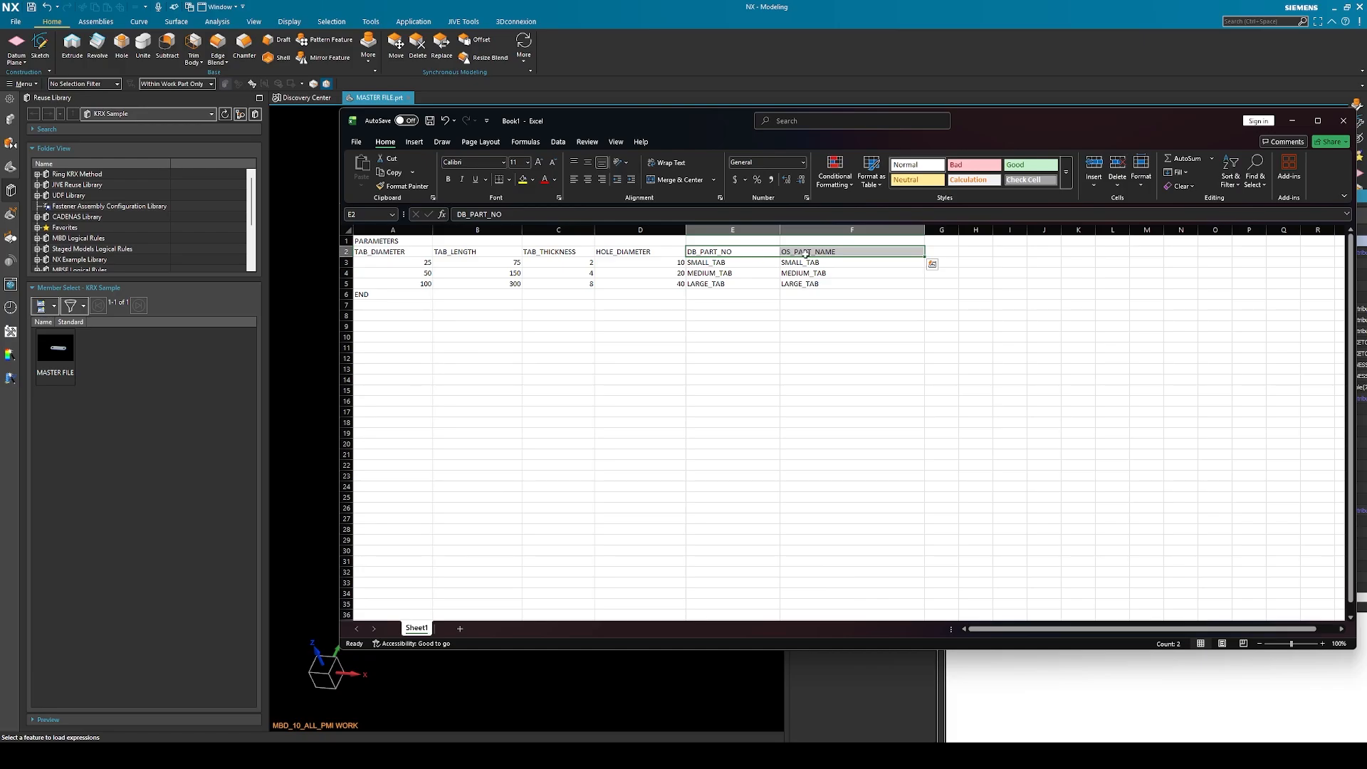
click(745, 249)
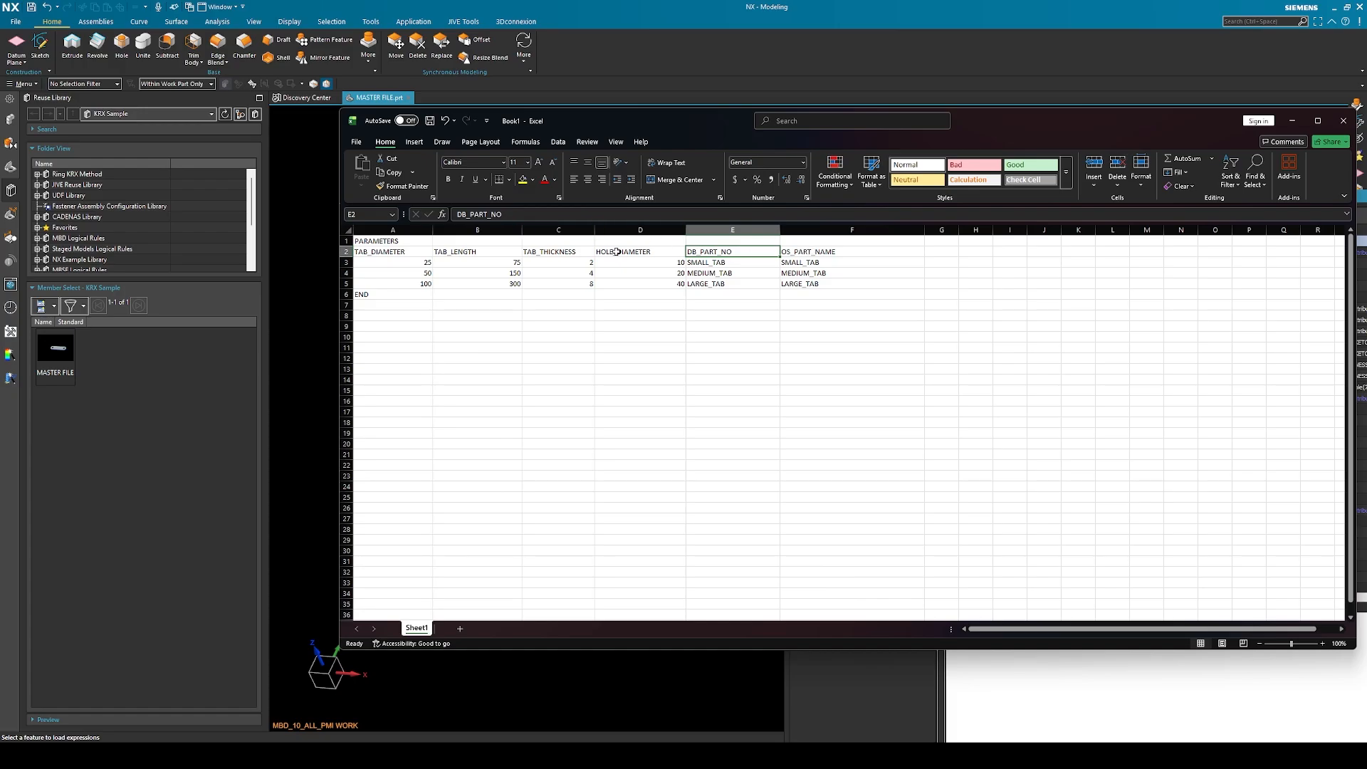
drag(405, 266, 627, 288)
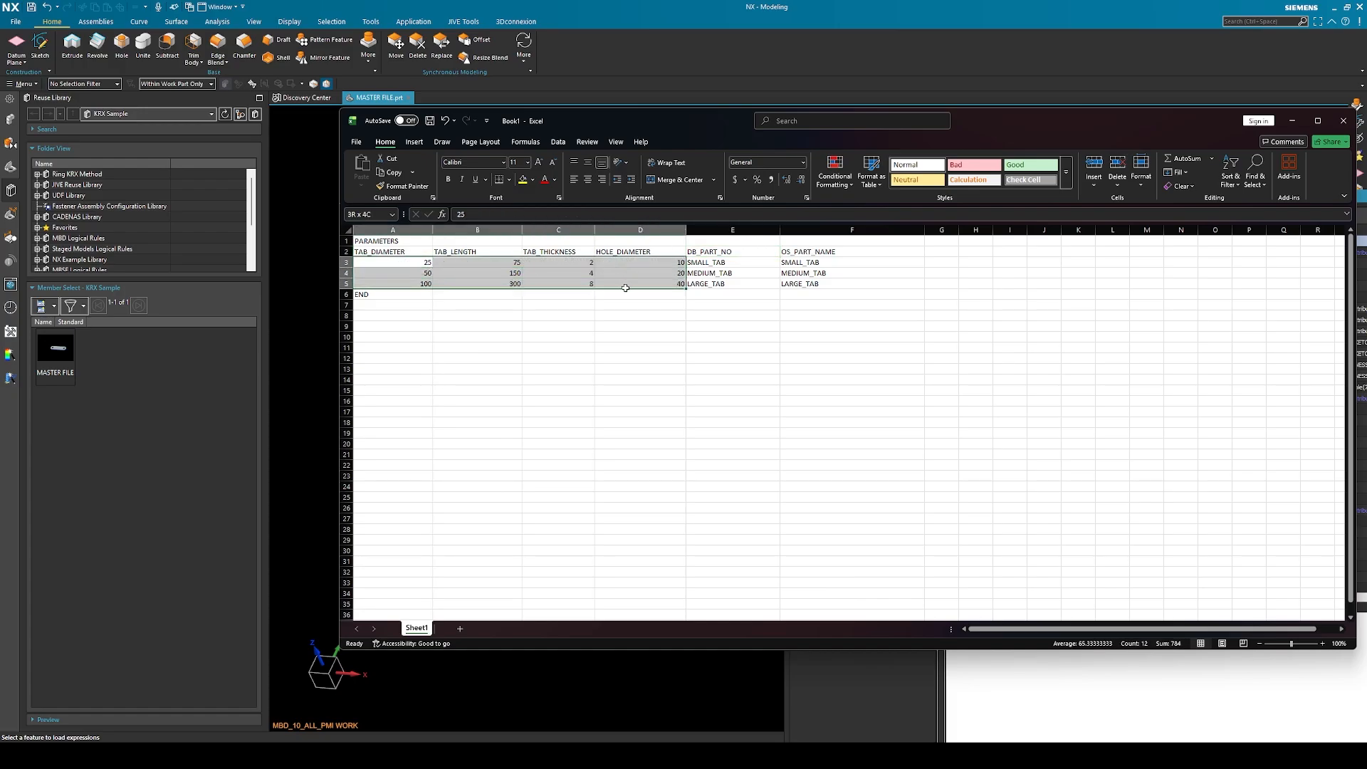
Examine the dimension values in A3:D5 and the PARAMETERS and END marker cells that enclose the table
click(496, 276)
drag(429, 265, 622, 285)
click(393, 241)
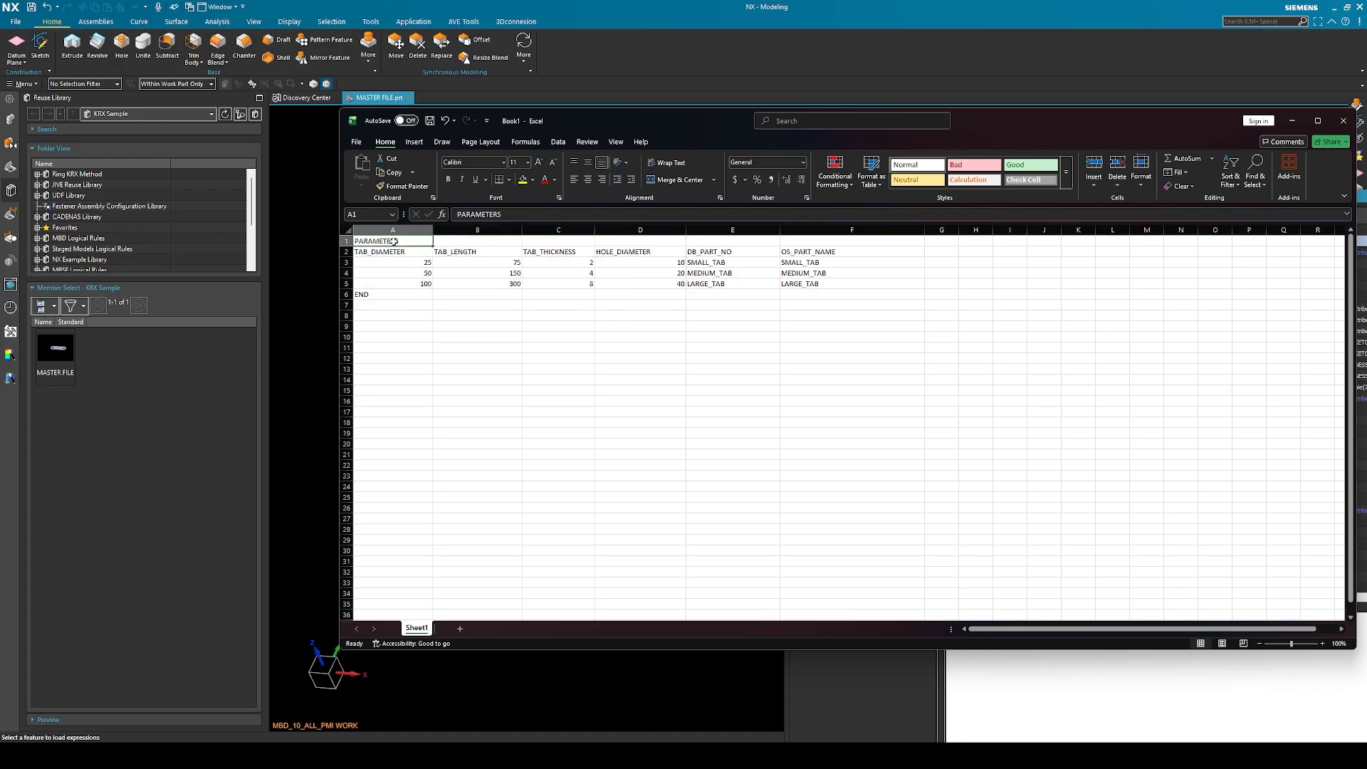
click(387, 295)
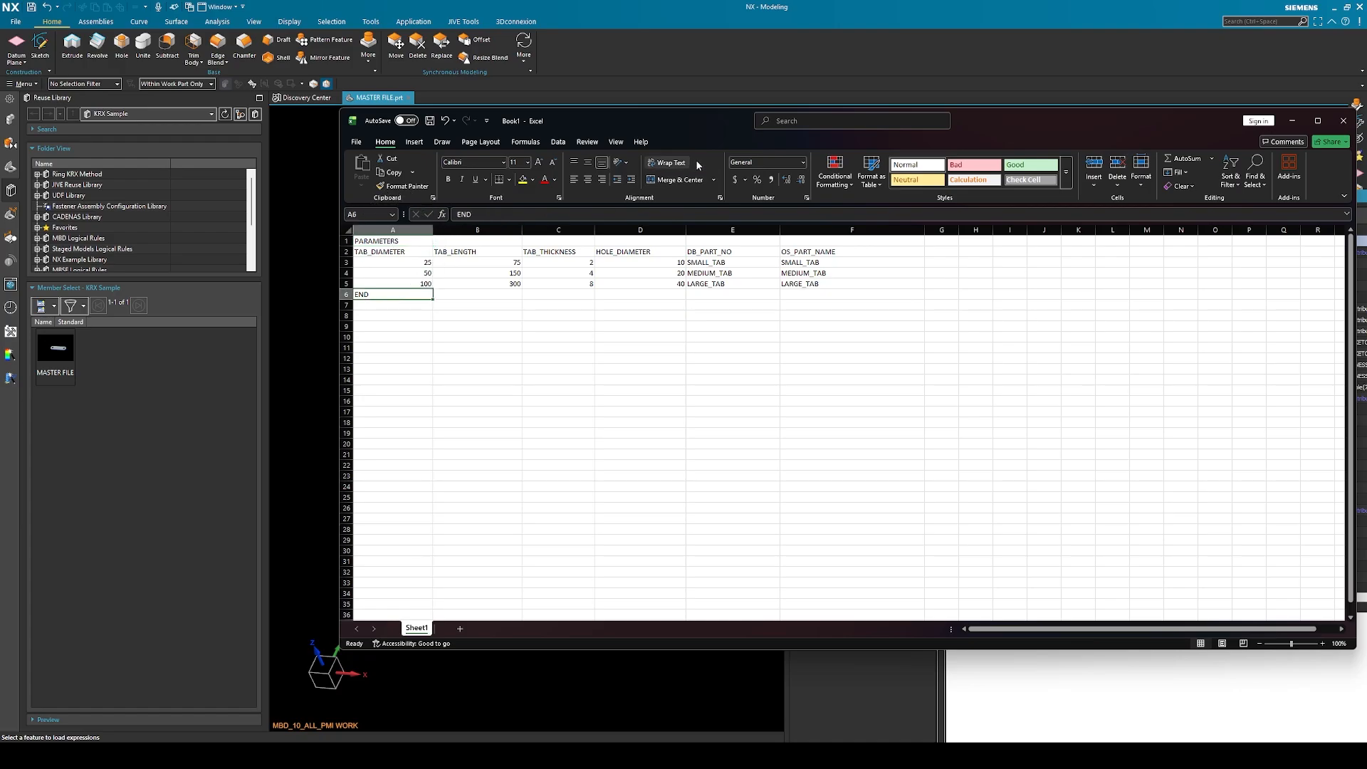
Save the workbook as MASTER FILE, an Excel Workbook, in the KRX Sample folder on the Desktop
drag(717, 126, 660, 111)
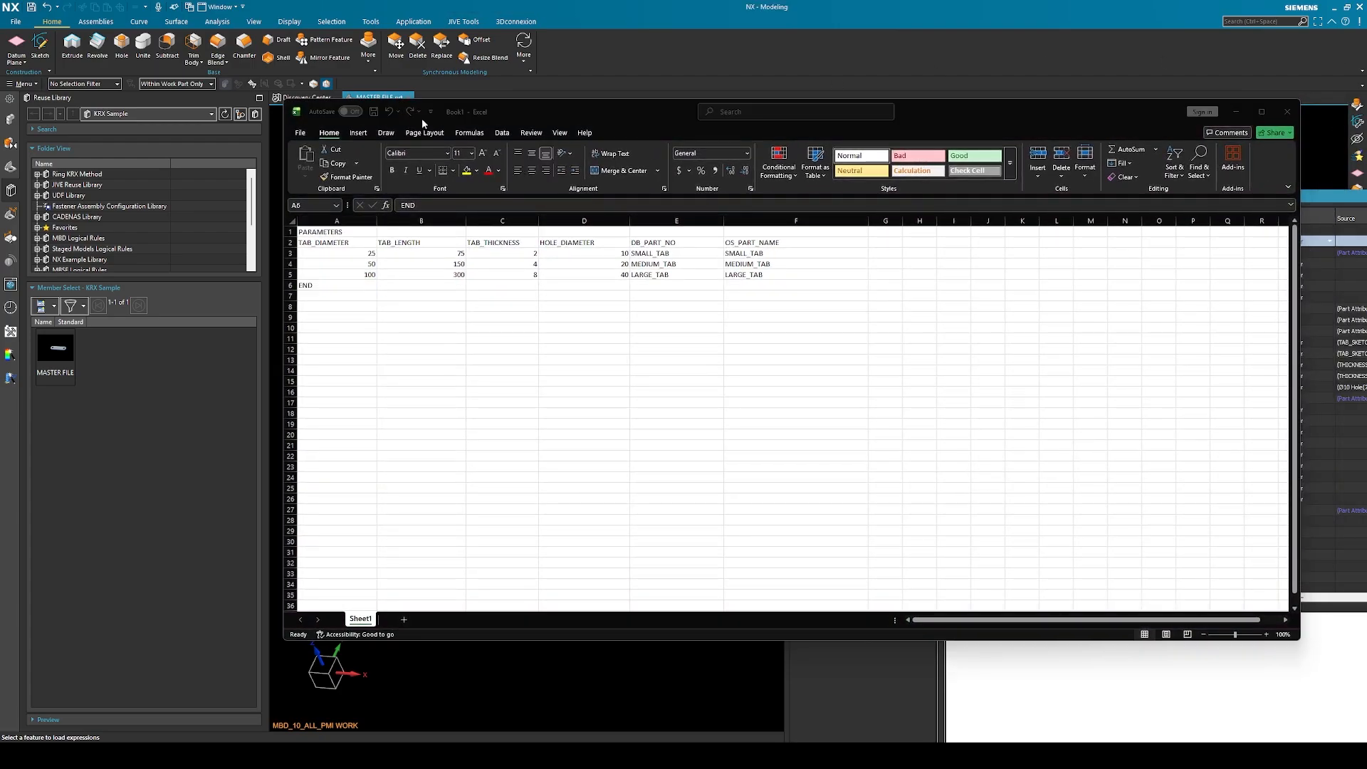
click(301, 134)
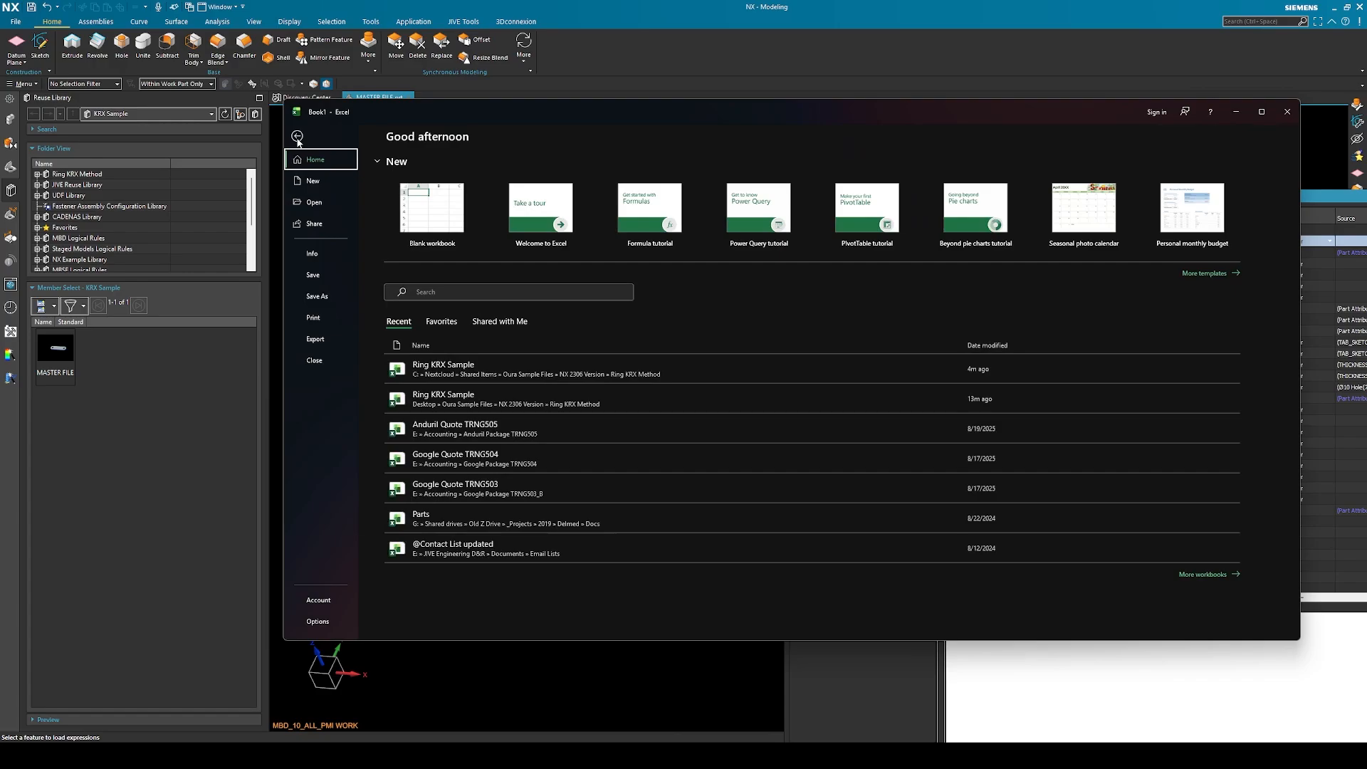
click(321, 296)
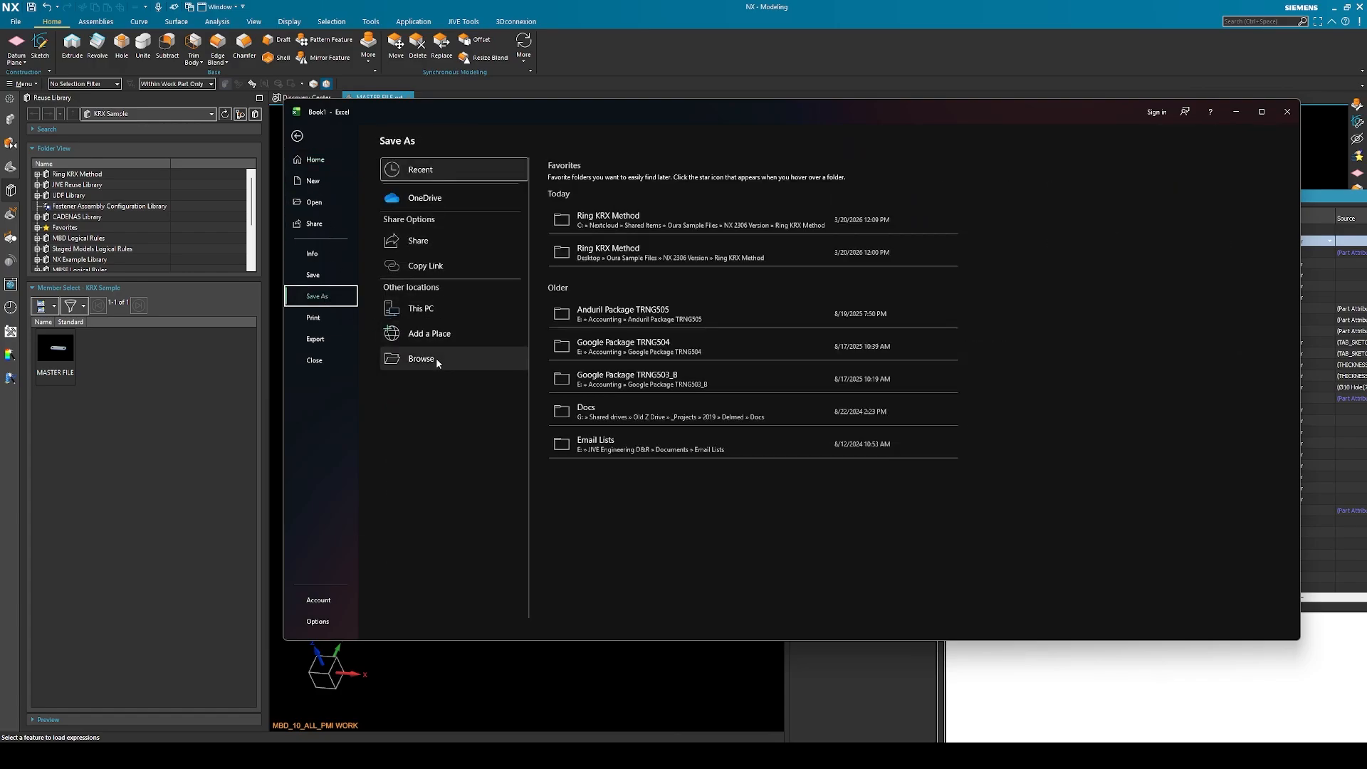
click(598, 382)
click(328, 204)
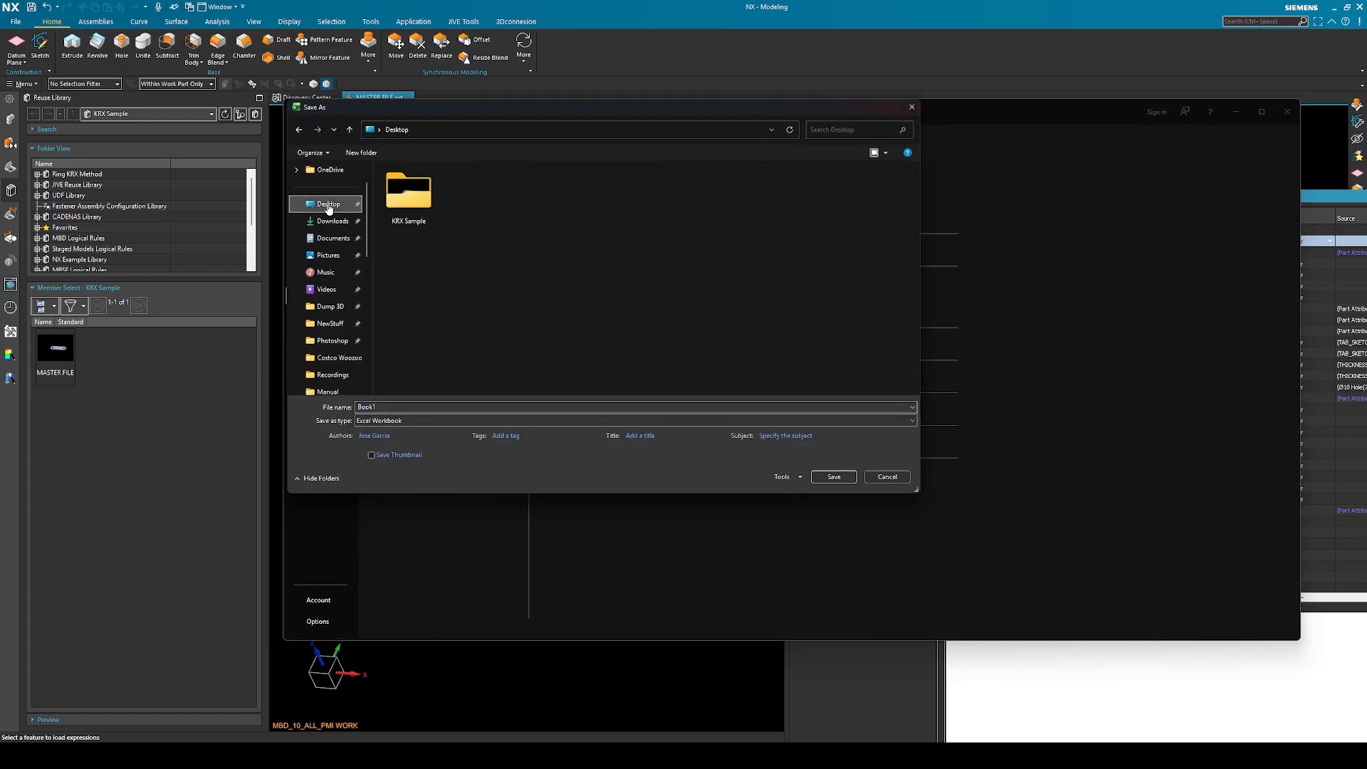
double_click(409, 196)
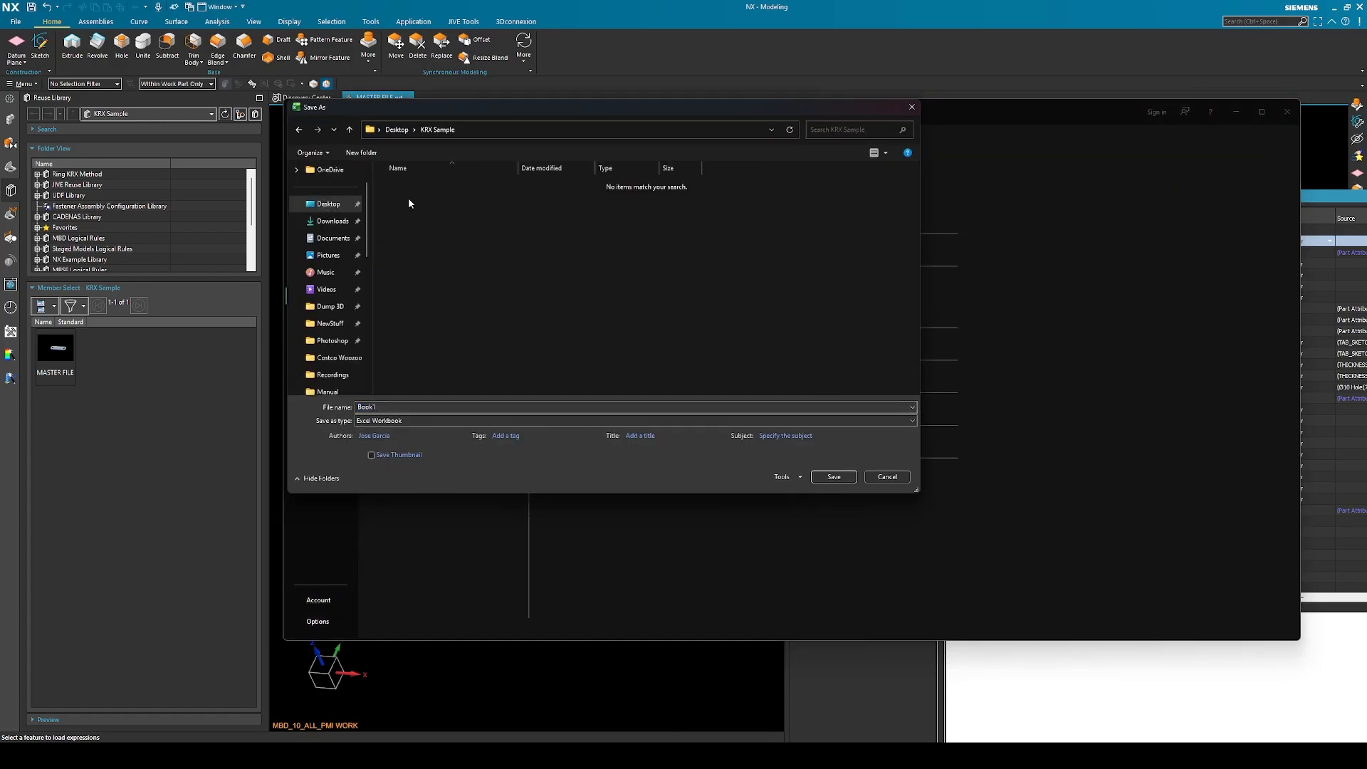
click(420, 420)
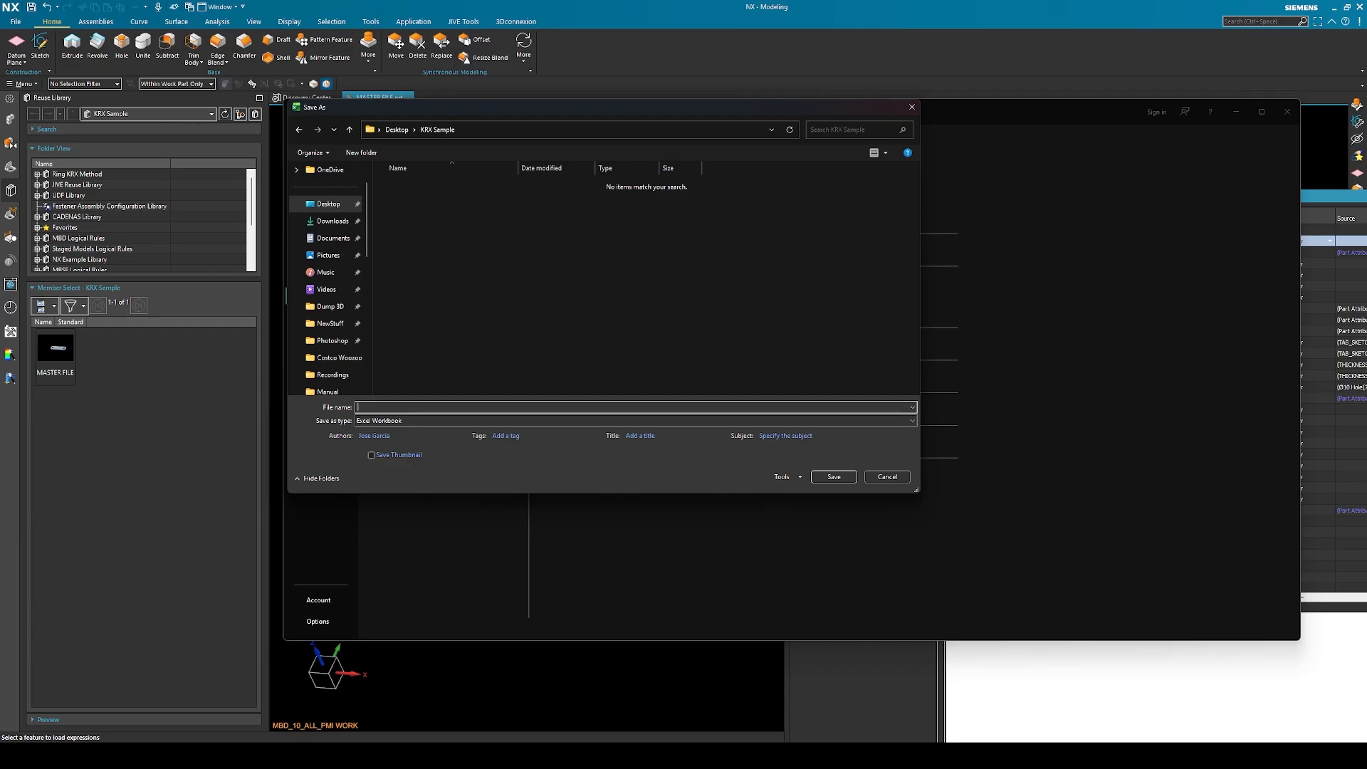
text(MASTER)
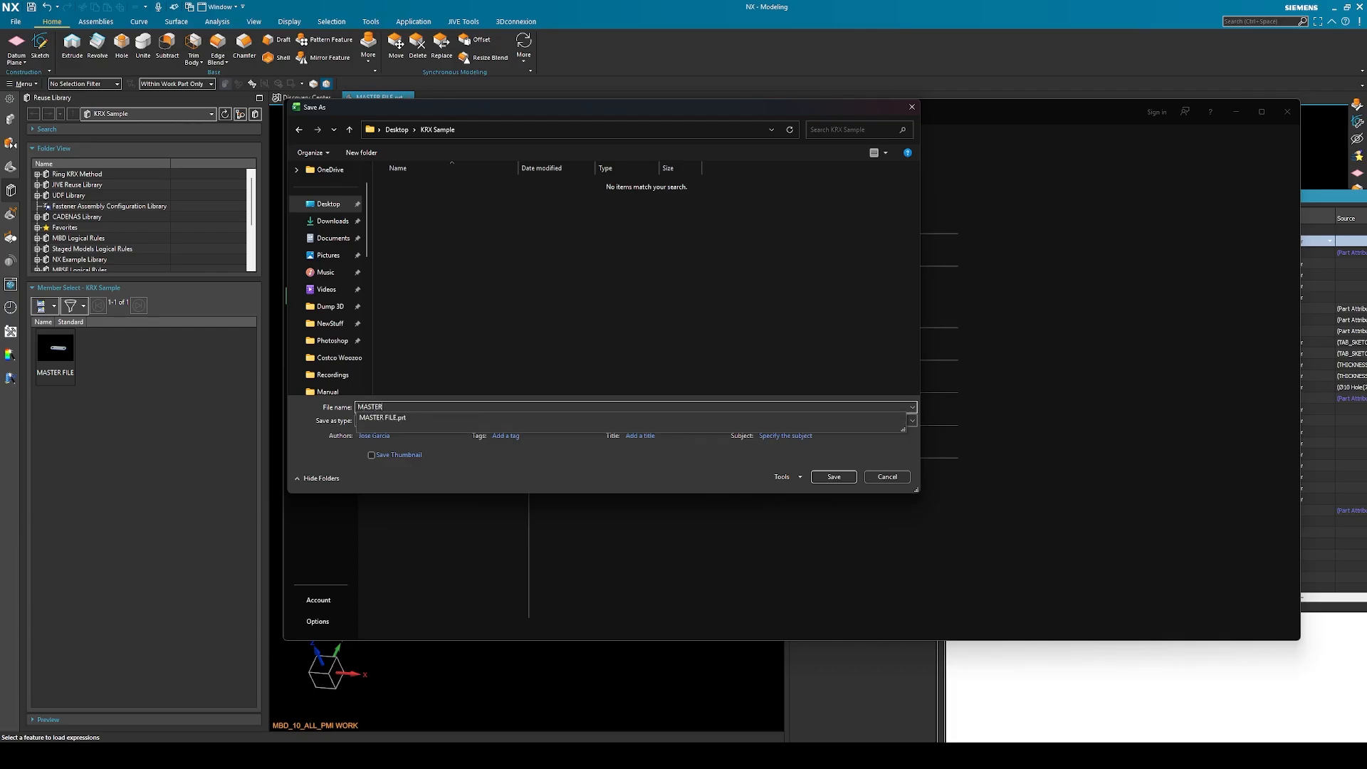
text( FILE)
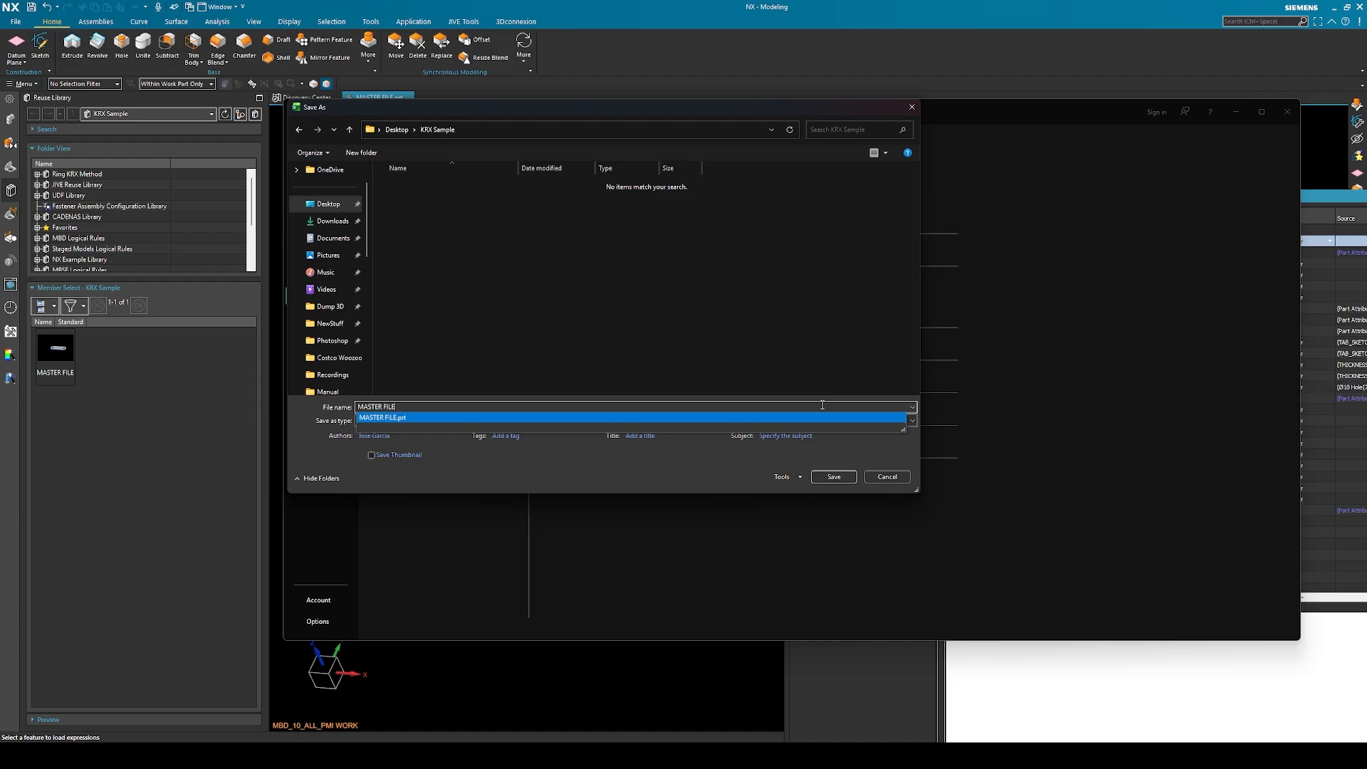
click(833, 476)
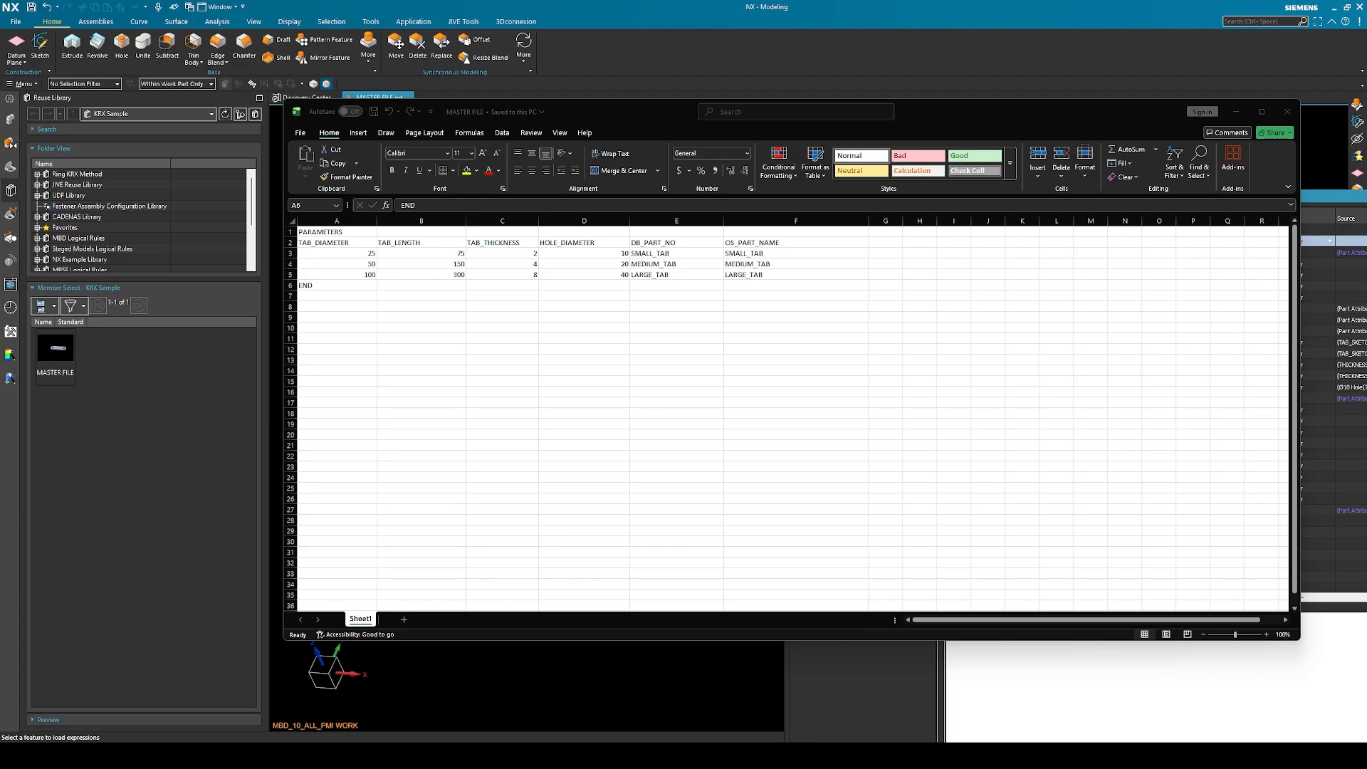
Switch to File Explorer to check the MASTER FILE part and workbook in the KRX Sample folder, and close the workbook
drag(1263, 187, 806, 187)
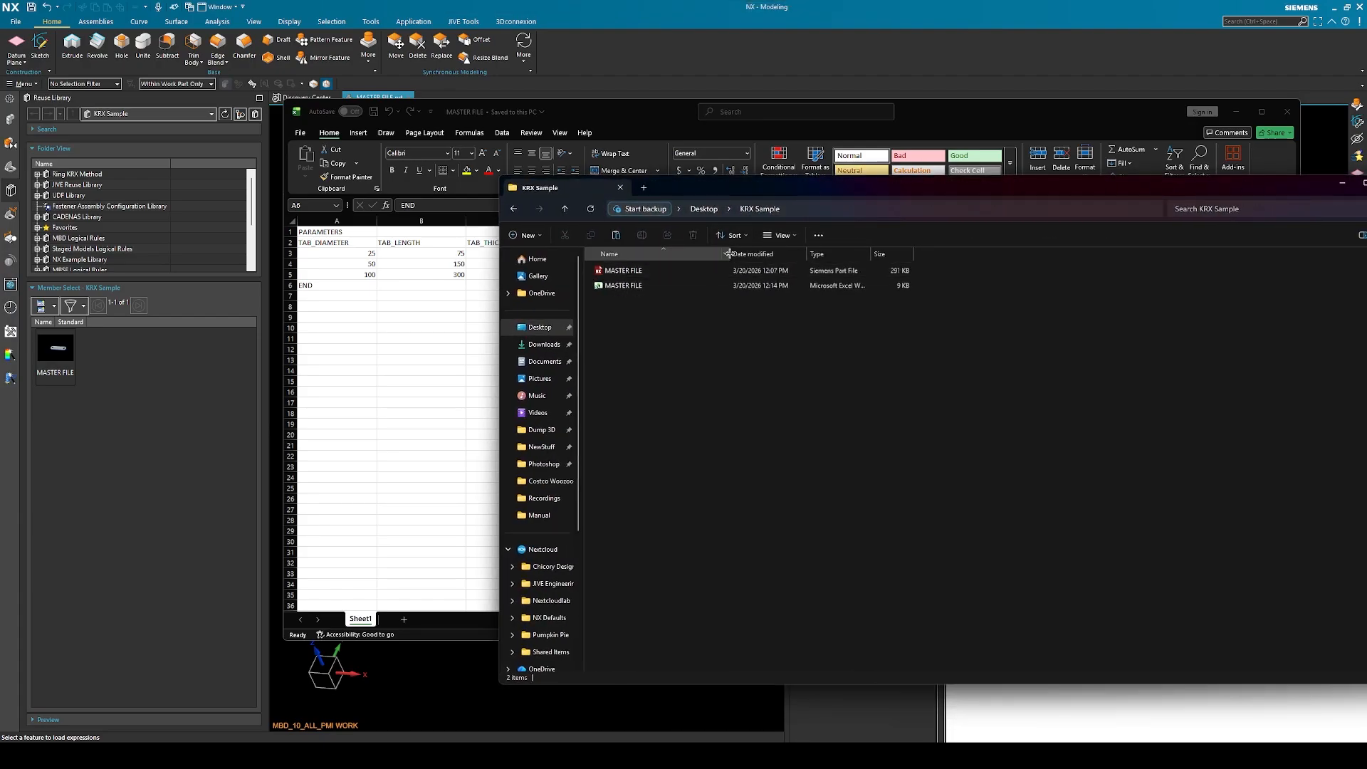
drag(727, 253, 1015, 253)
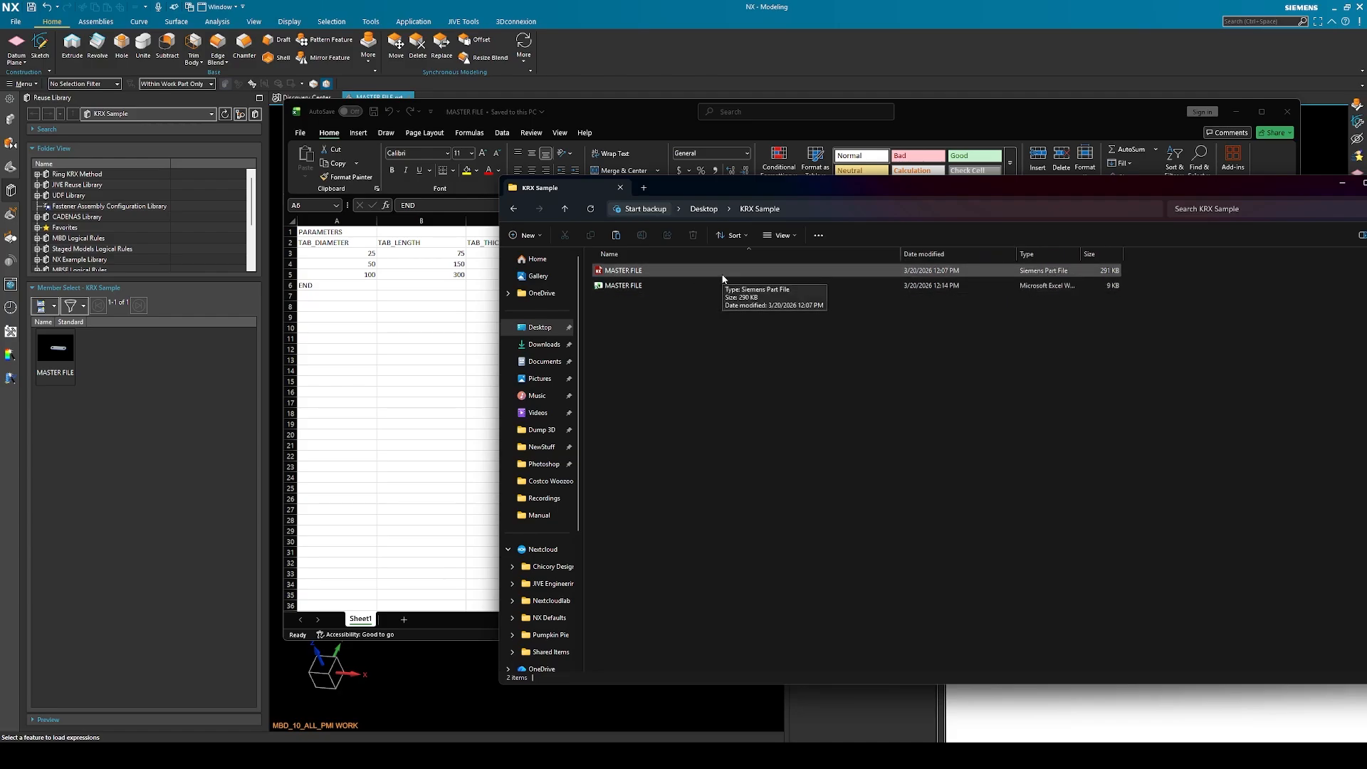
click(1270, 111)
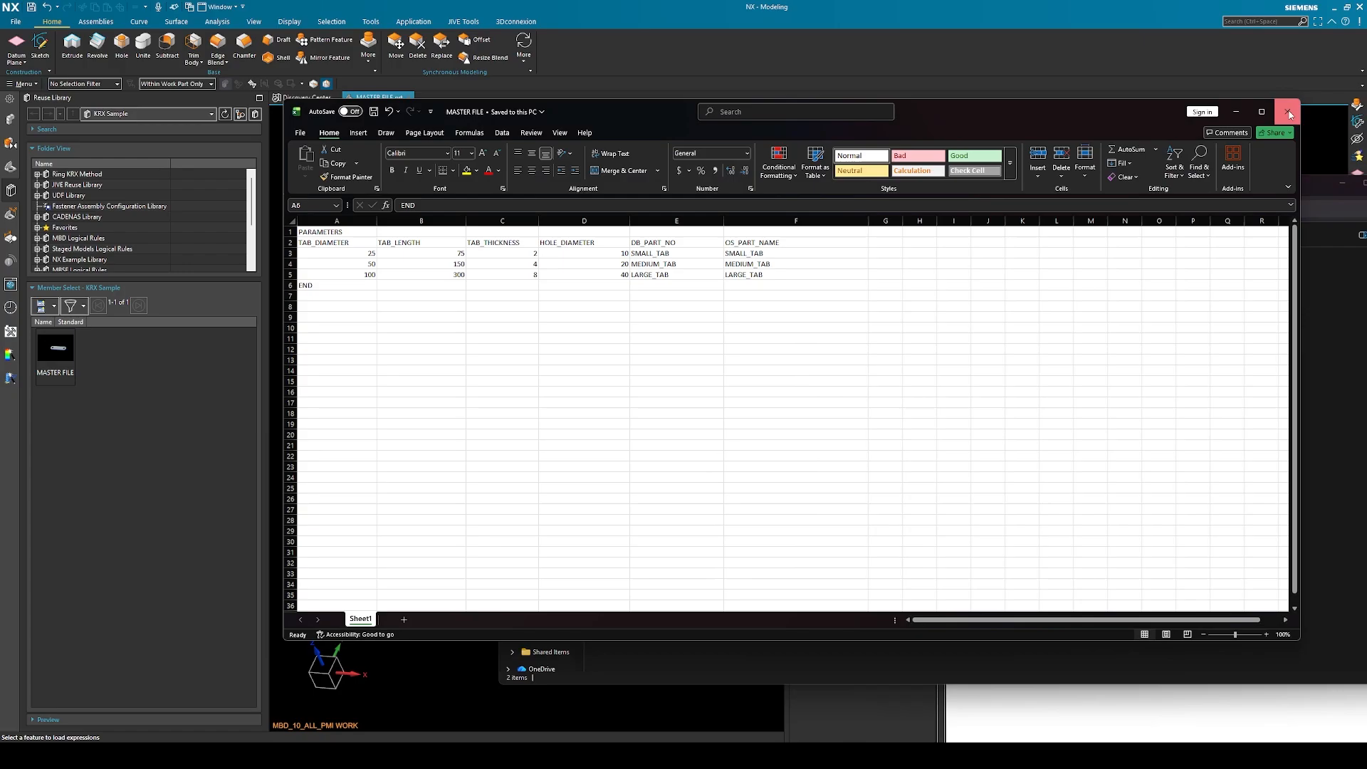
click(1287, 111)
click(658, 271)
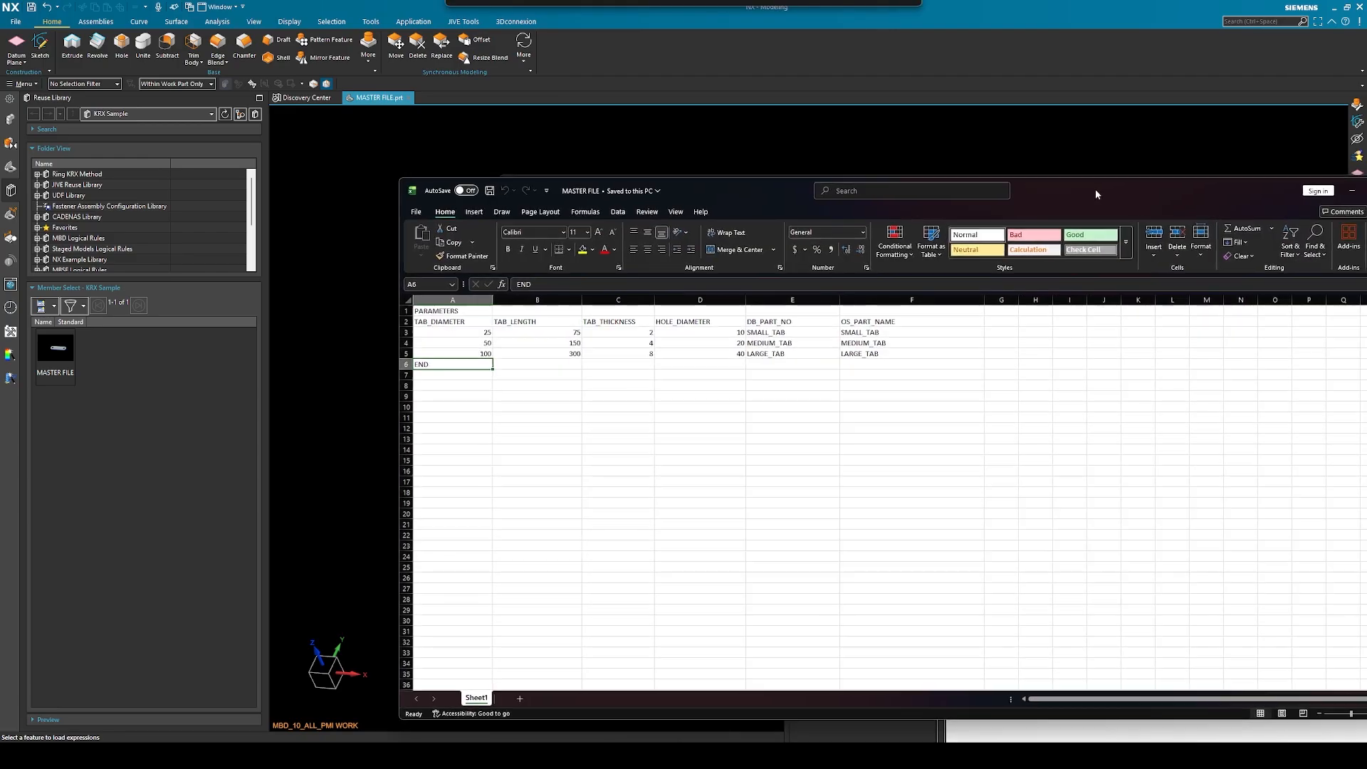
Review the tab family's value rows in A3:F5 of the MASTER FILE workbook in Excel
drag(1095, 189, 979, 170)
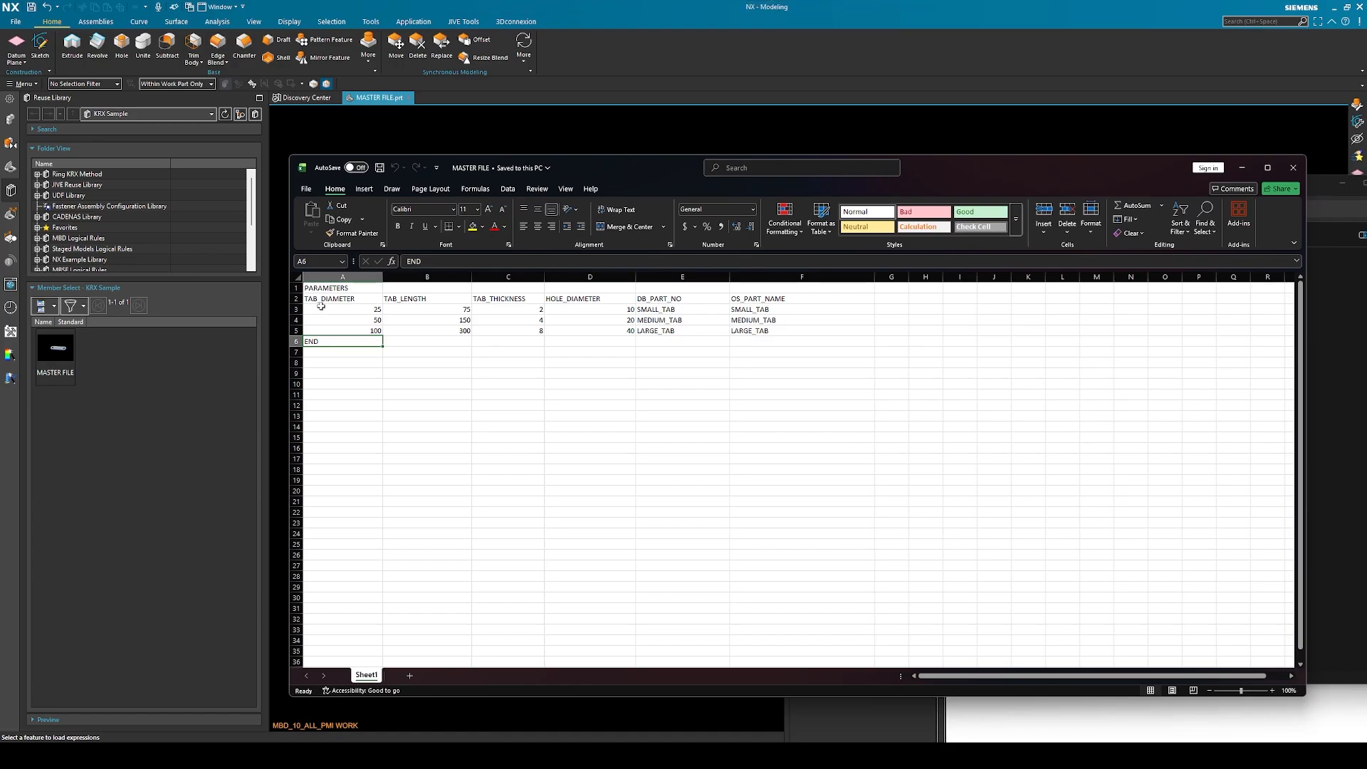
drag(321, 308, 750, 334)
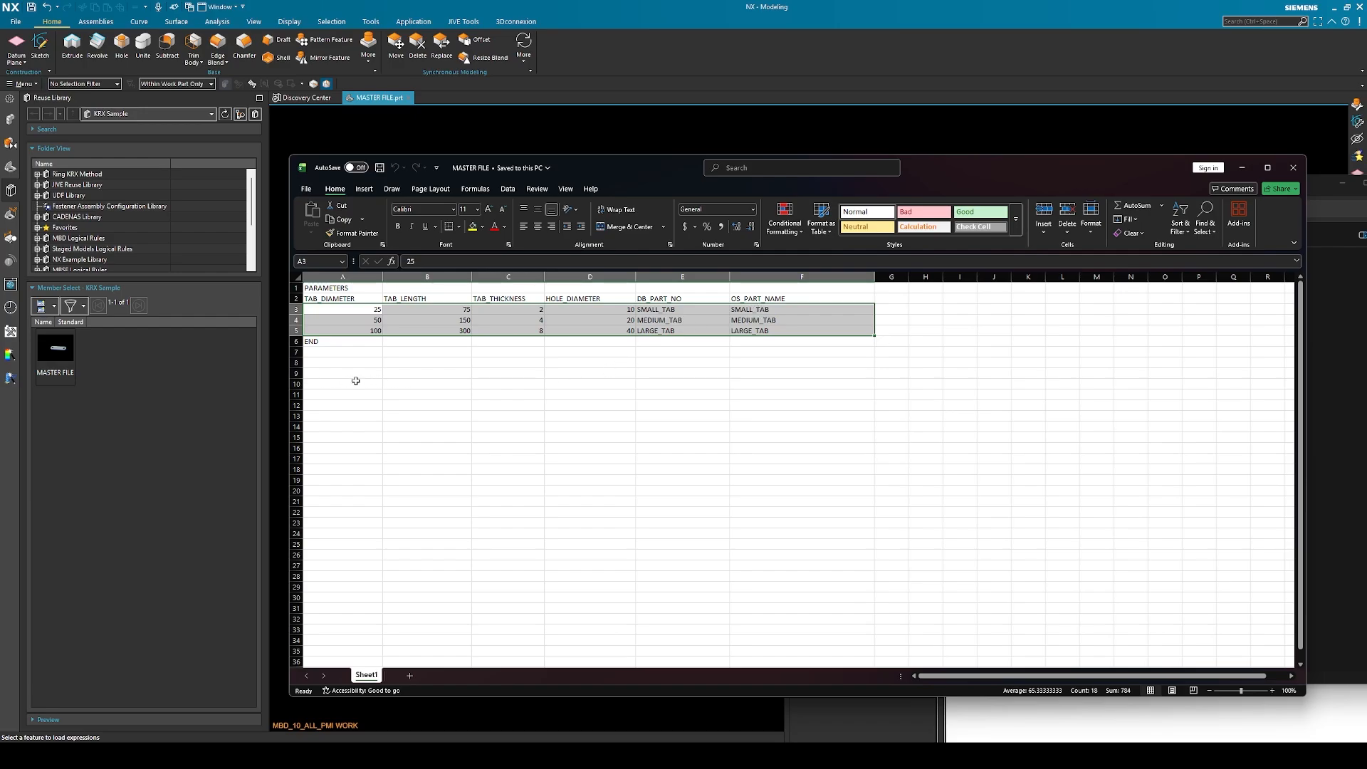
drag(1004, 169, 1042, 169)
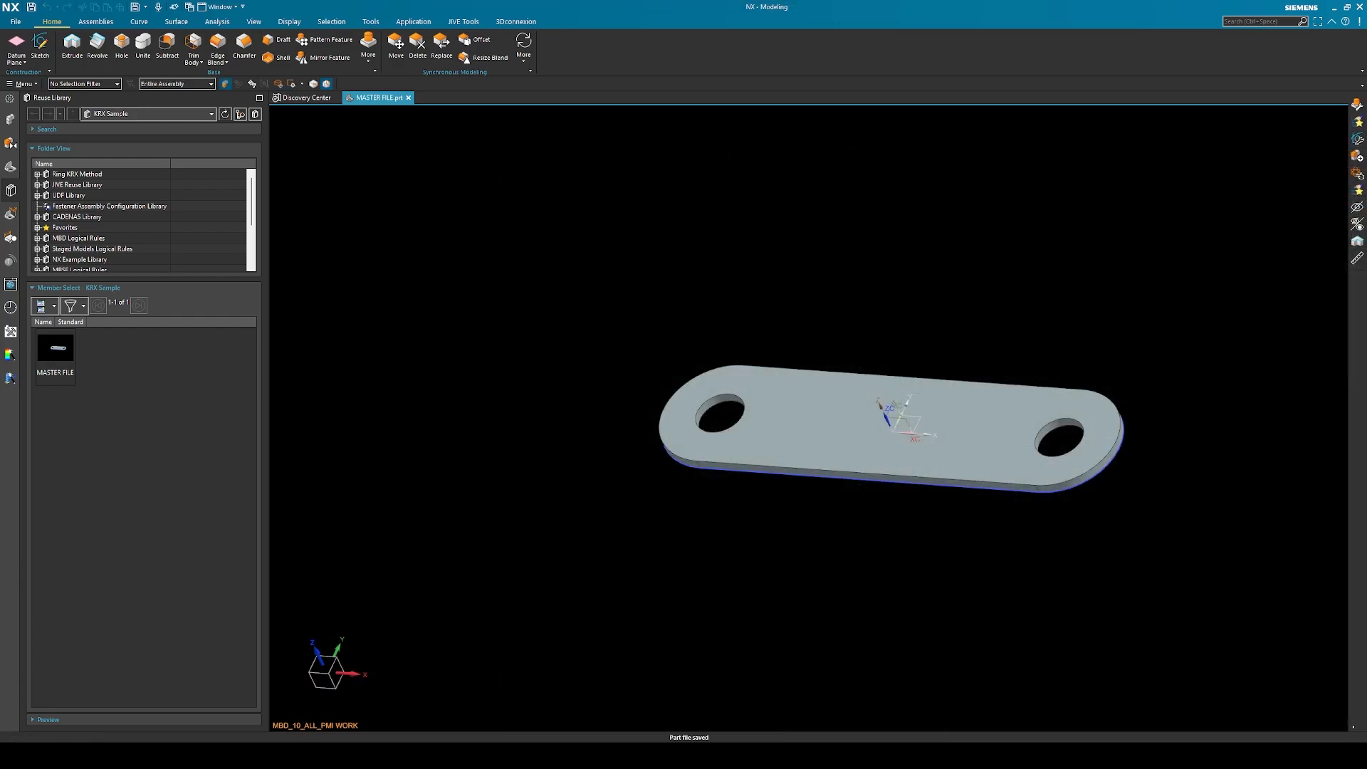
Check the part files in the KRX Sample folder and open the SMALL_TAB part in NX
drag(1366, 148, 706, 152)
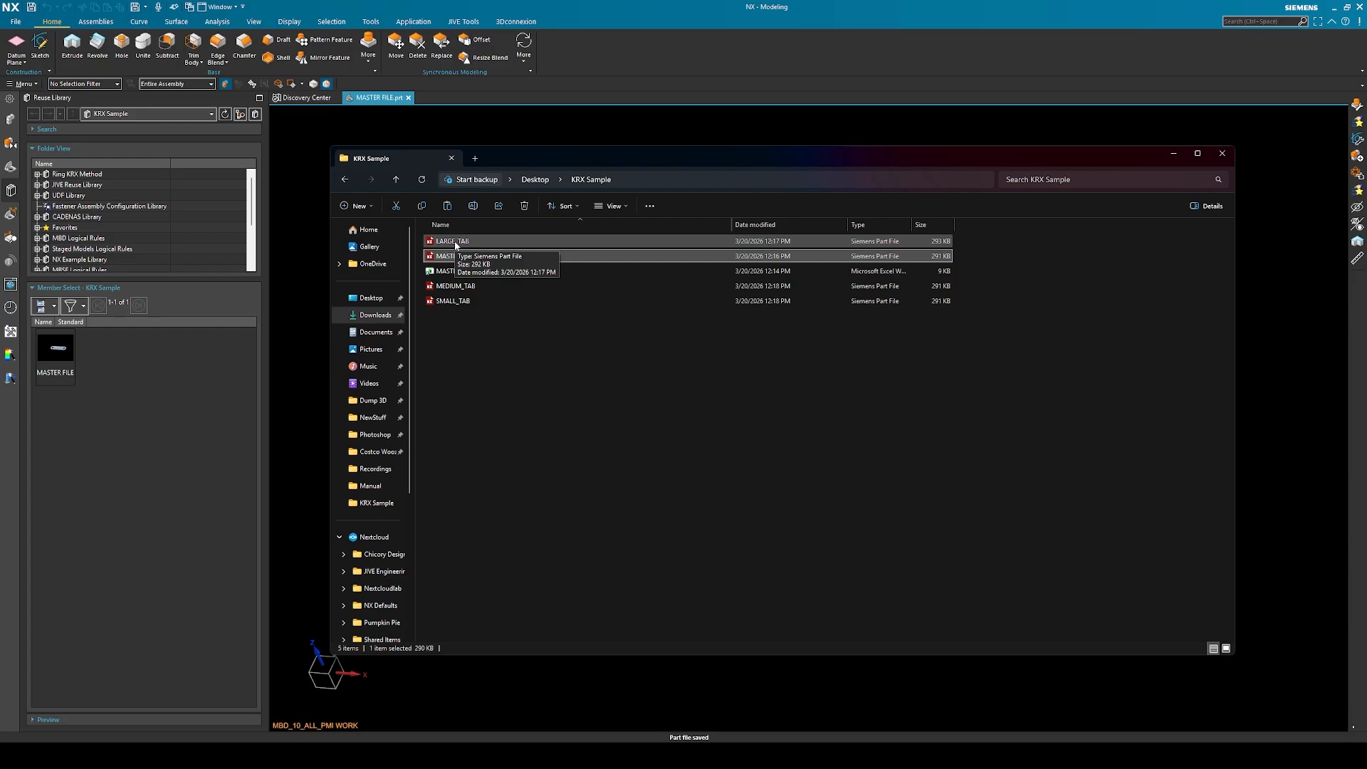
click(15, 22)
click(37, 55)
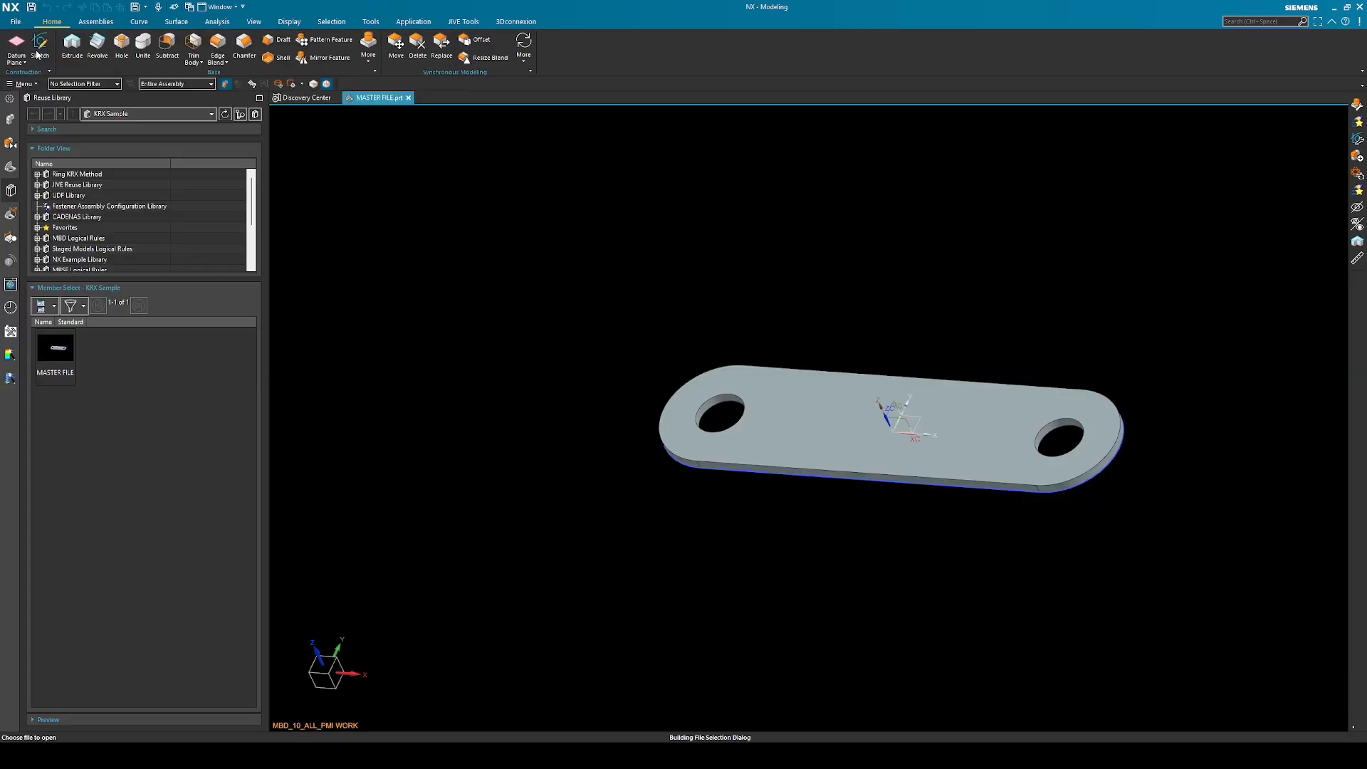
double_click(644, 368)
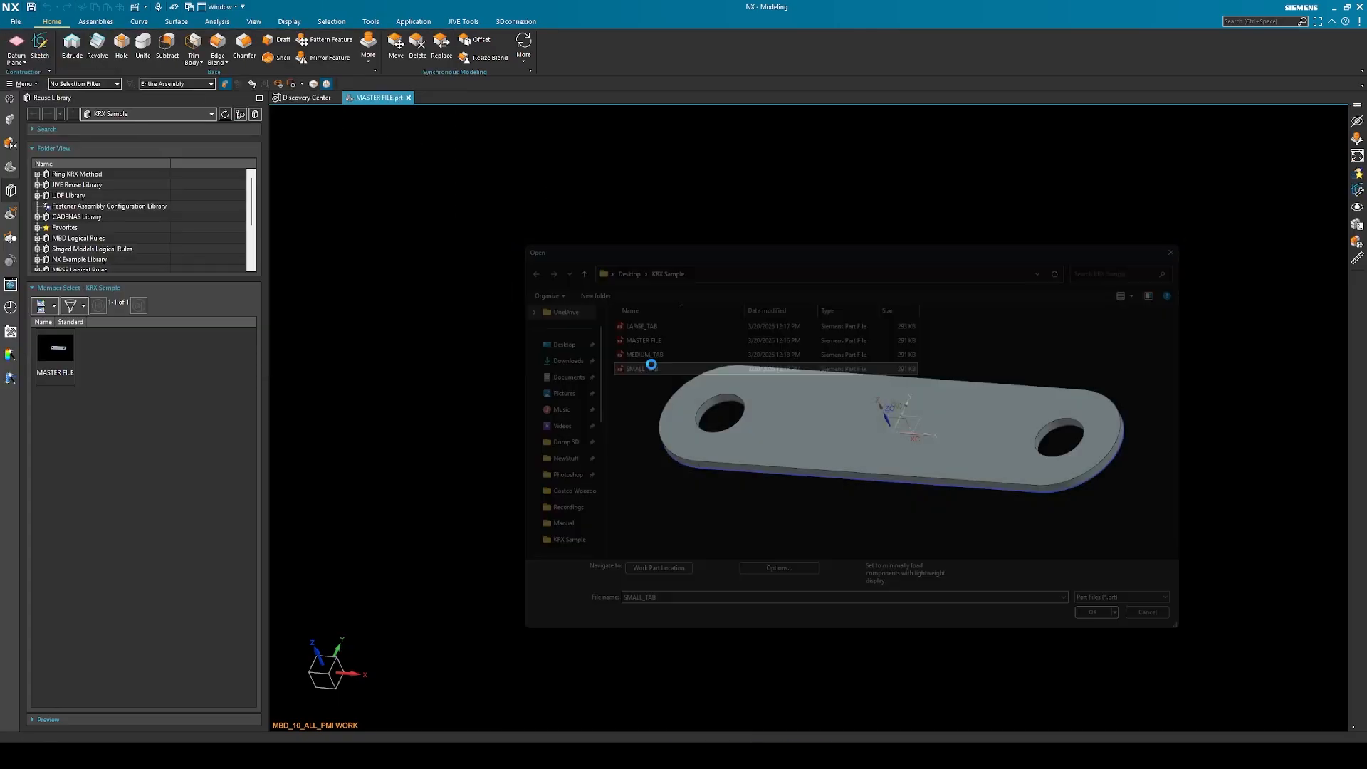
Open the LARGE_TAB part to inspect its shape, and close both the large and small tab parts
click(16, 22)
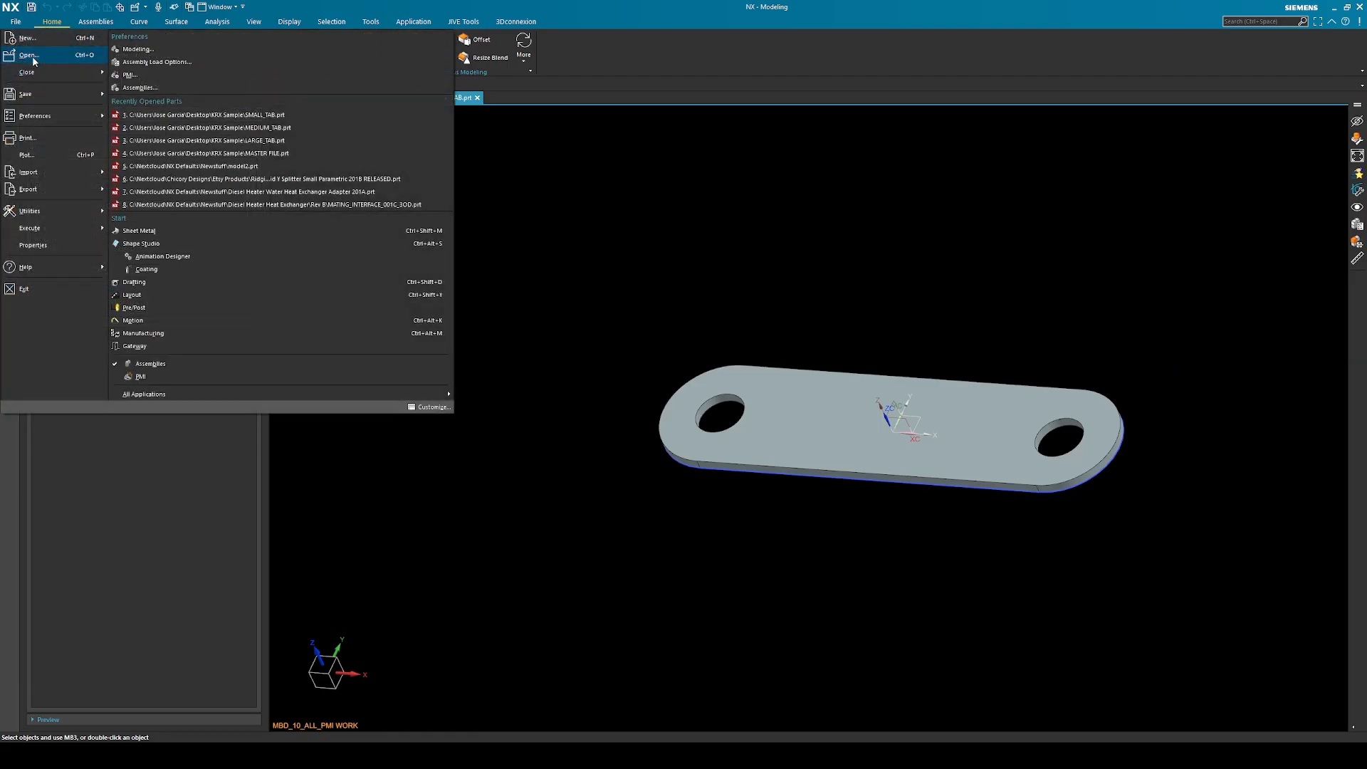
click(32, 57)
double_click(653, 336)
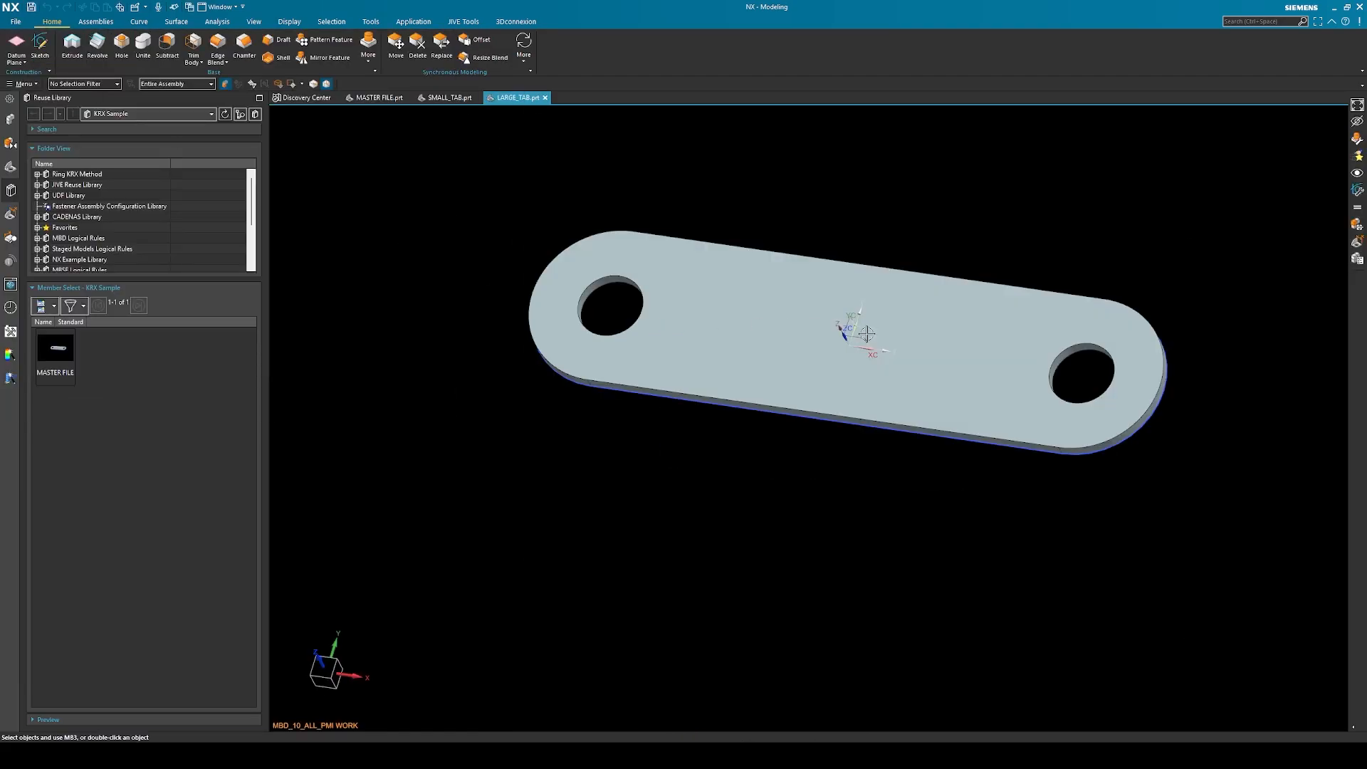
middle_drag(870, 330, 1015, 244)
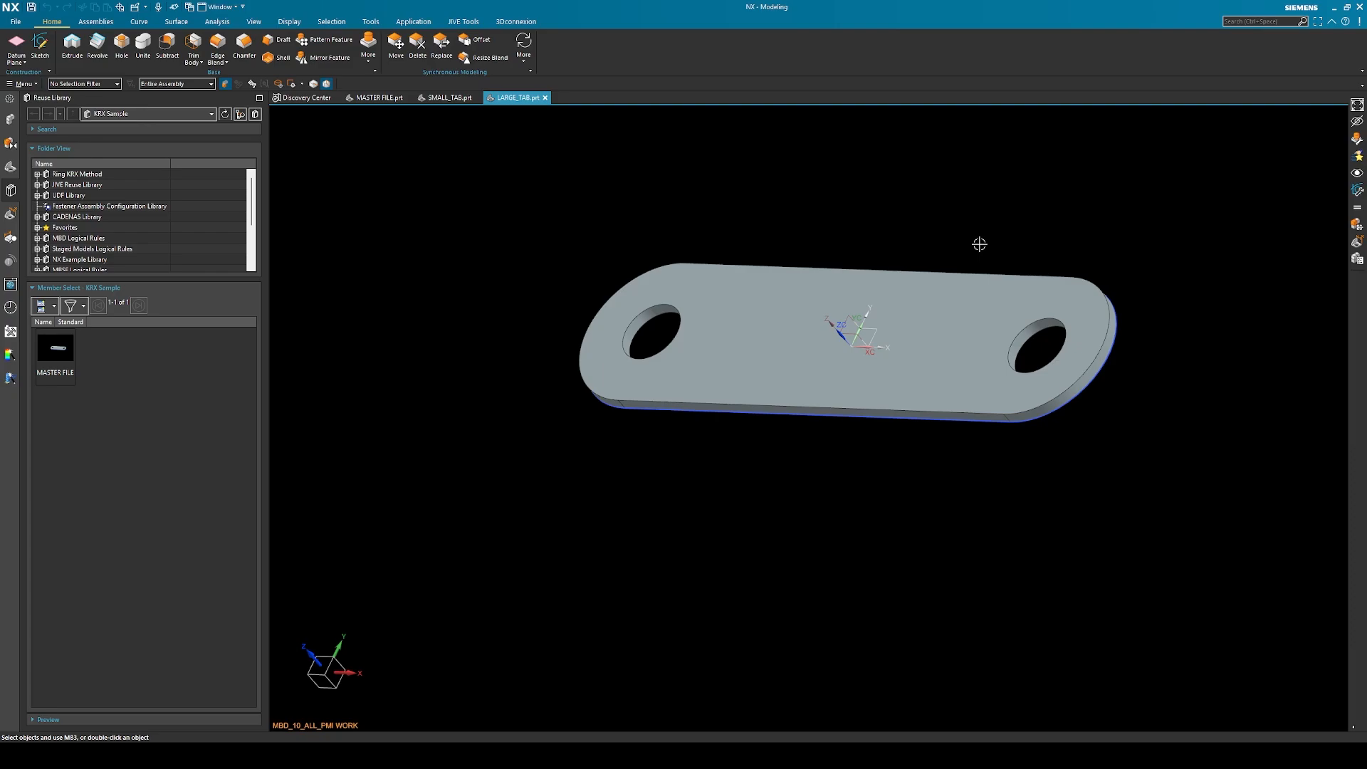
click(545, 97)
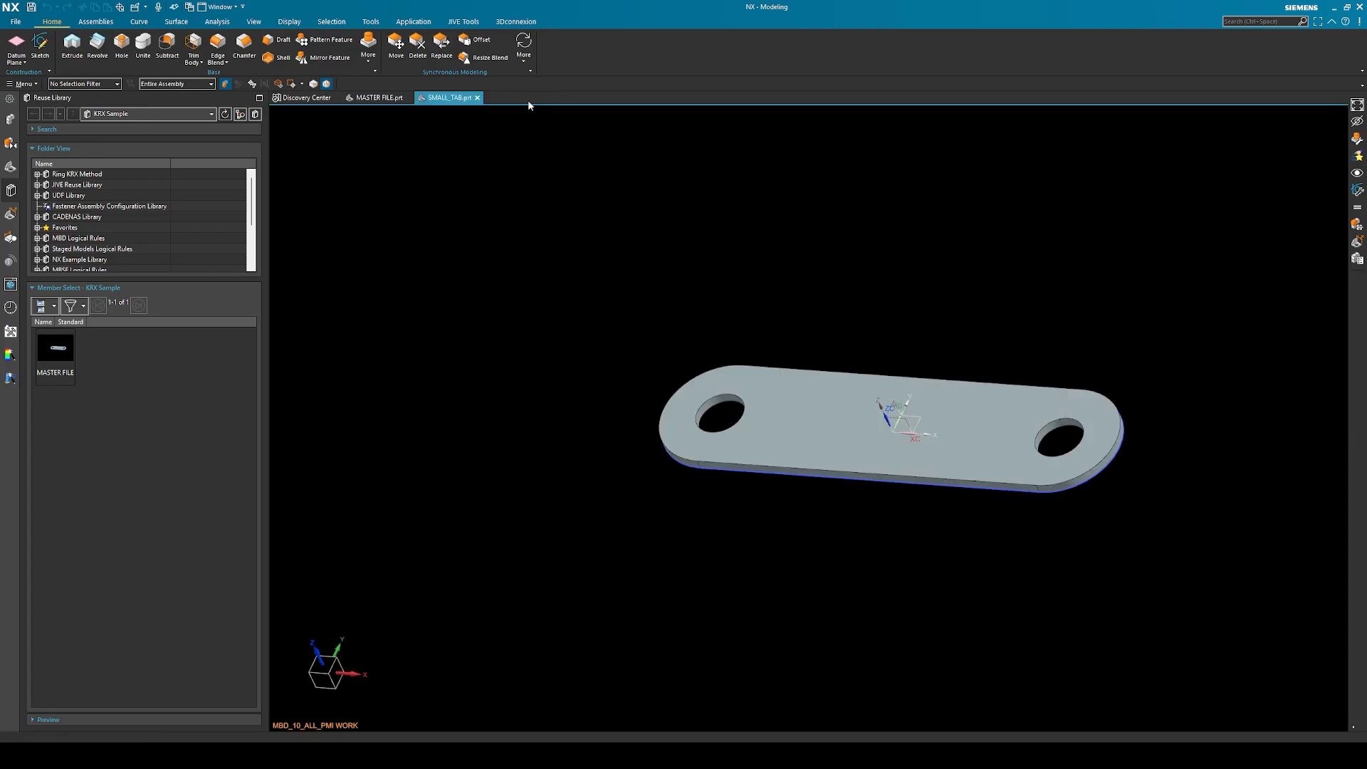
click(477, 98)
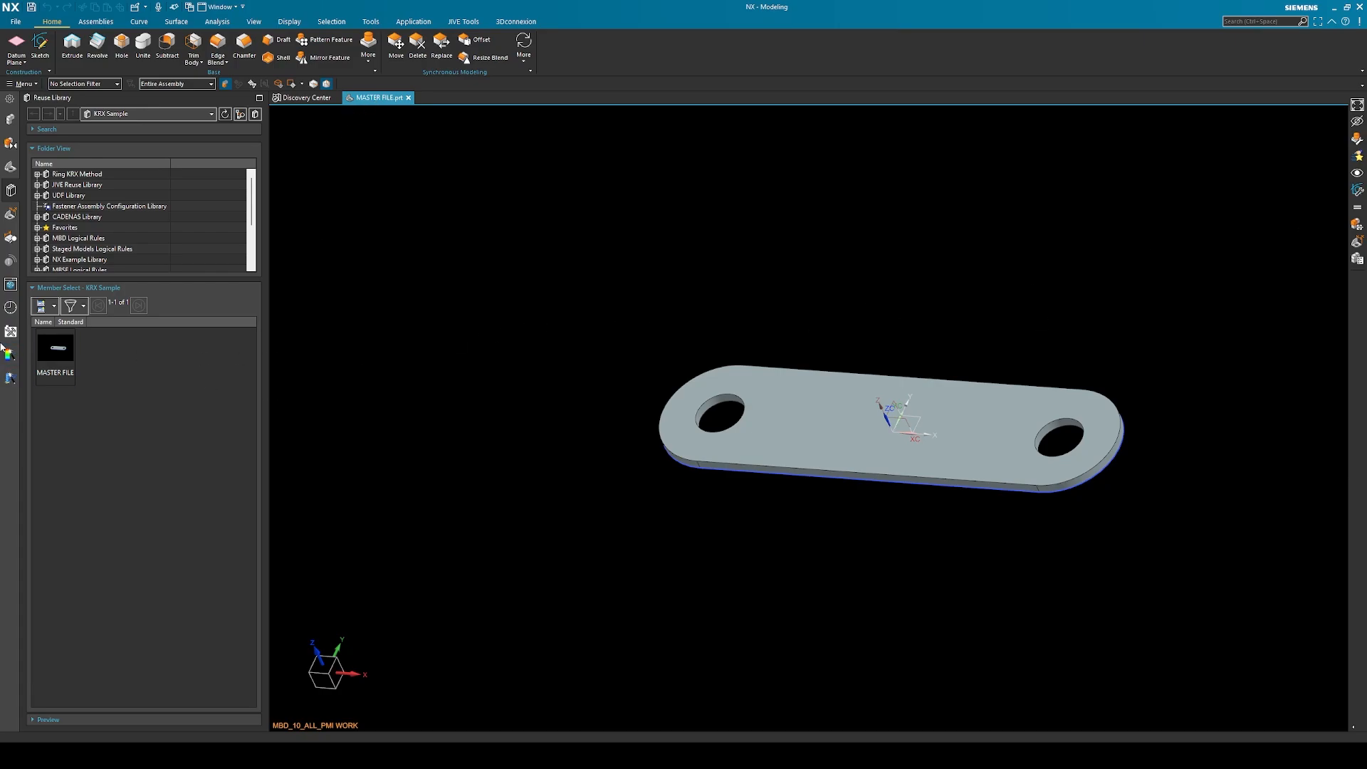
Start creating a KRX file for the MASTER FILE part in the KRX Sample library
right_click(58, 364)
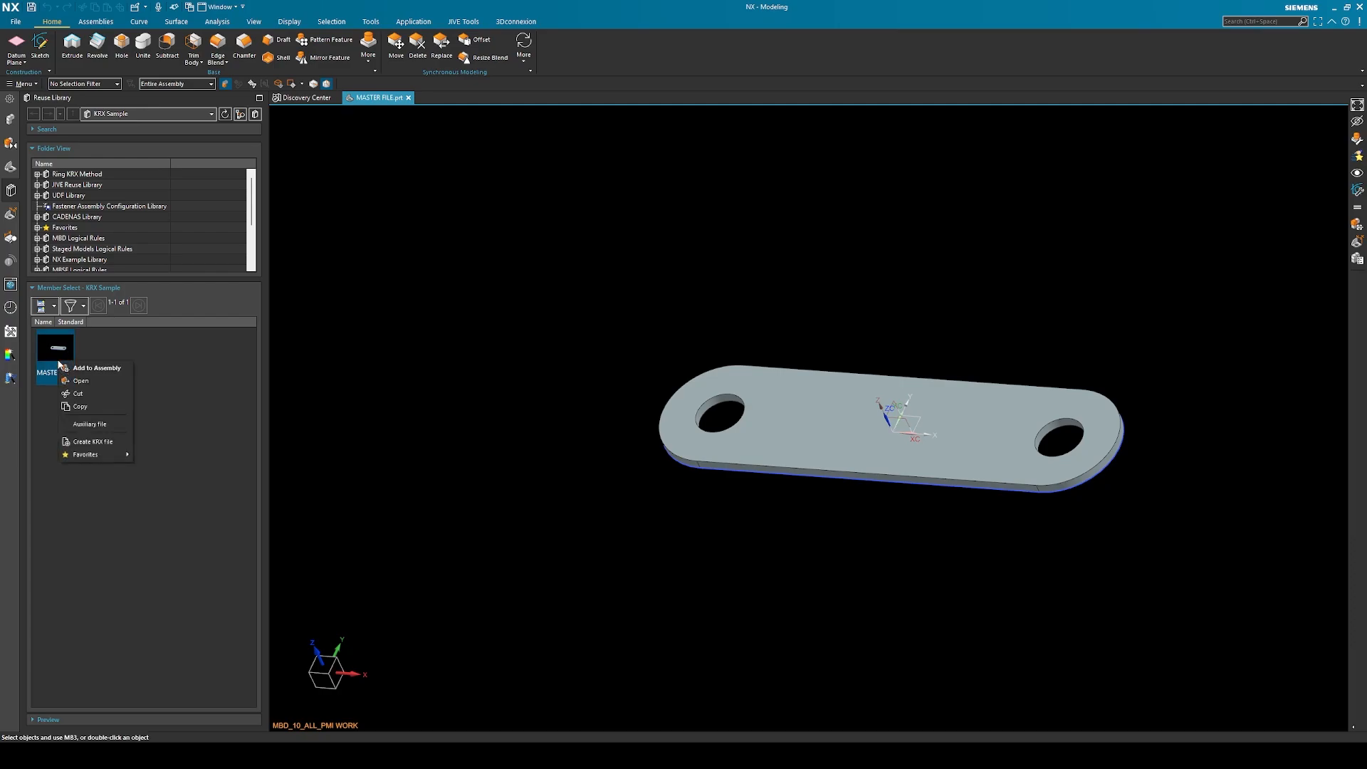
click(106, 442)
drag(329, 127, 872, 141)
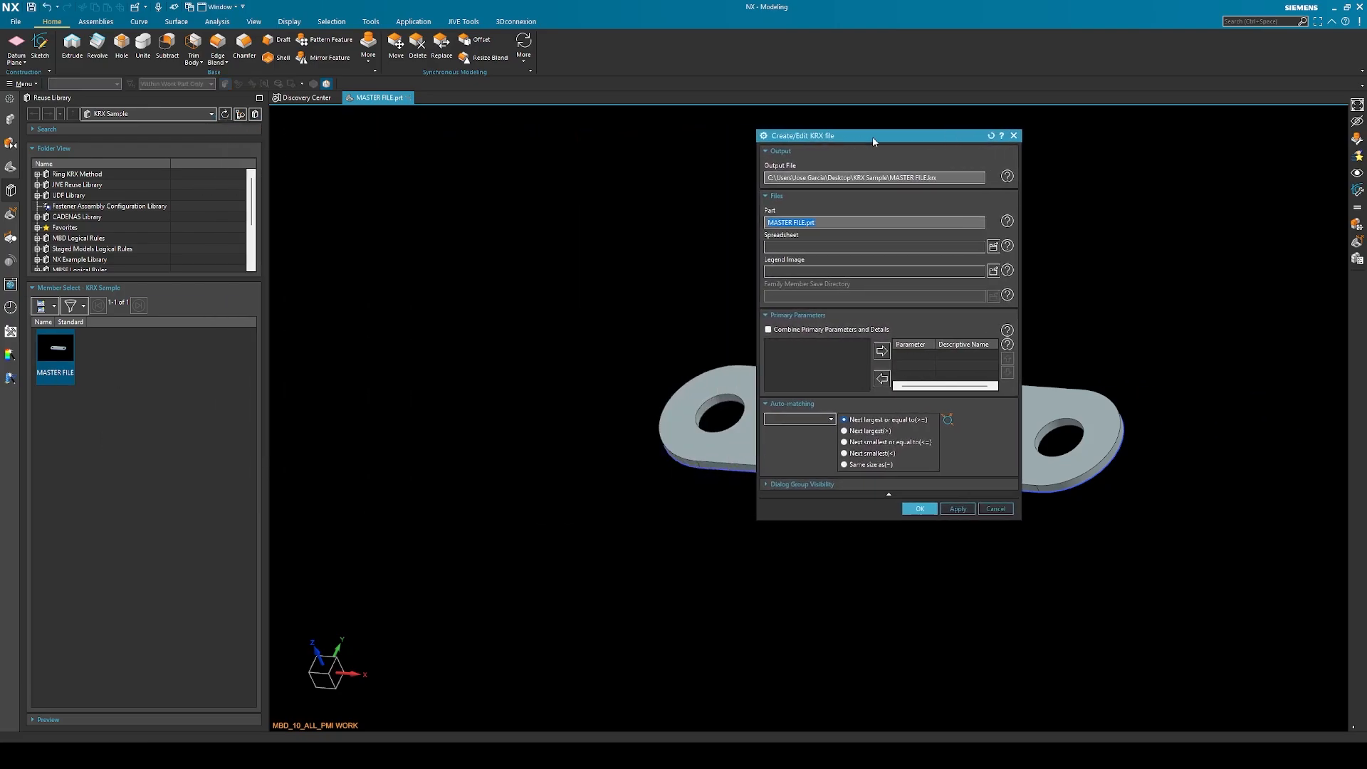
Assign the MASTER FILE.xlsx workbook from the Desktop's KRX Sample folder as the KRX spreadsheet and check its parameter headings
click(993, 247)
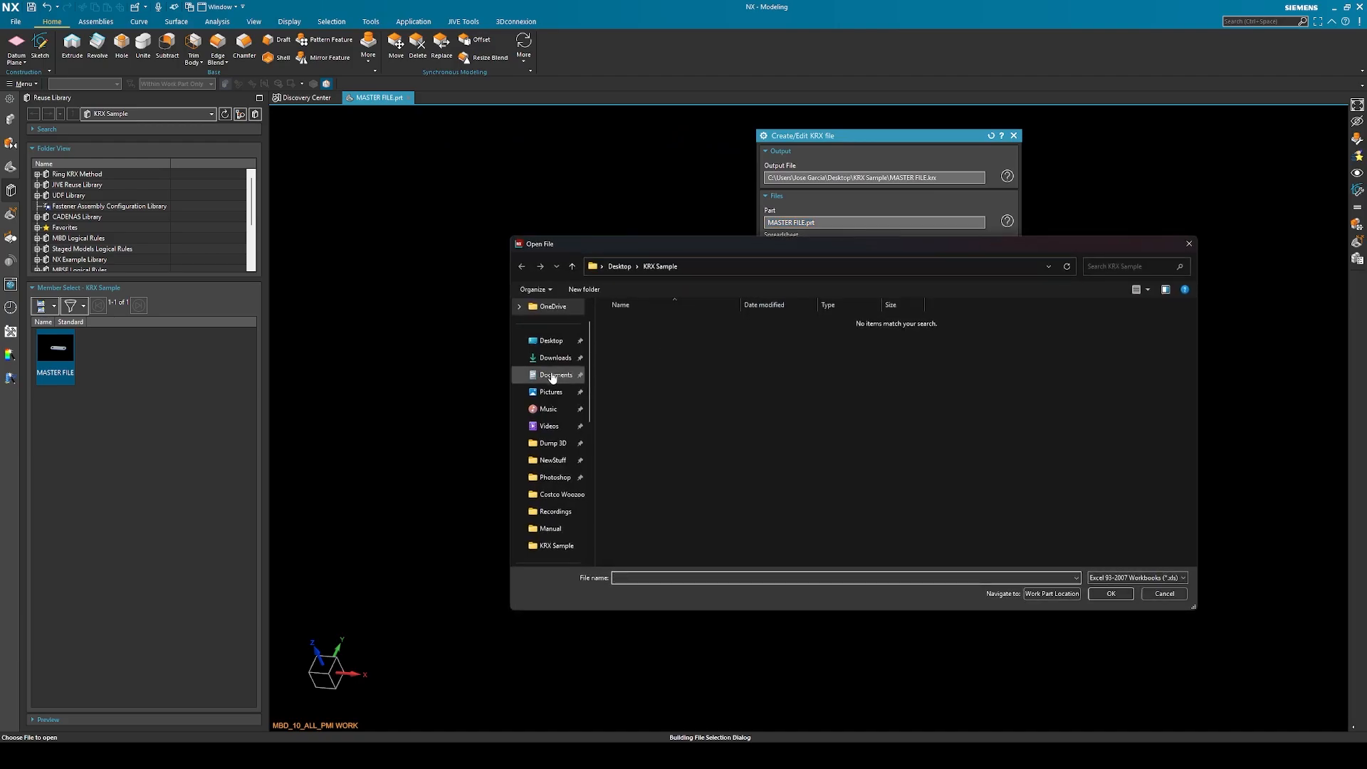
click(551, 343)
double_click(619, 331)
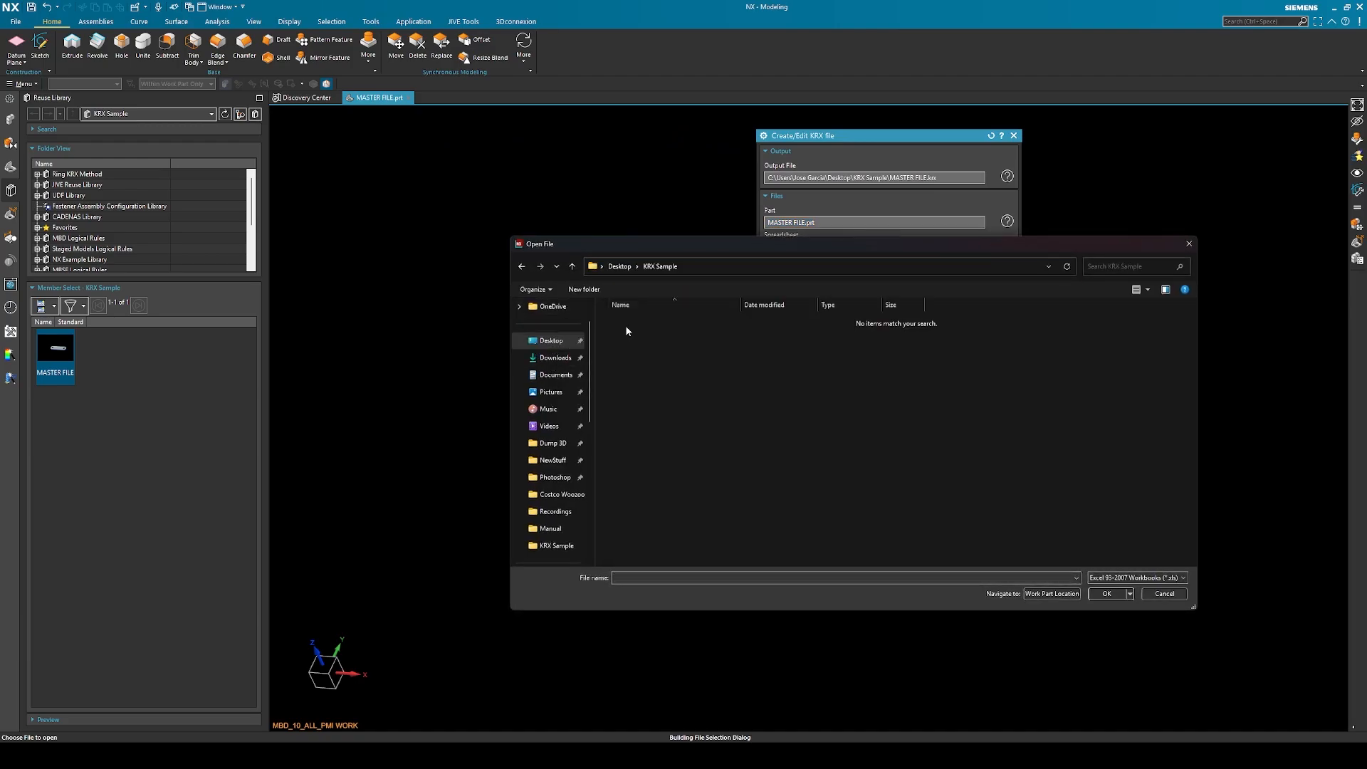
click(1137, 577)
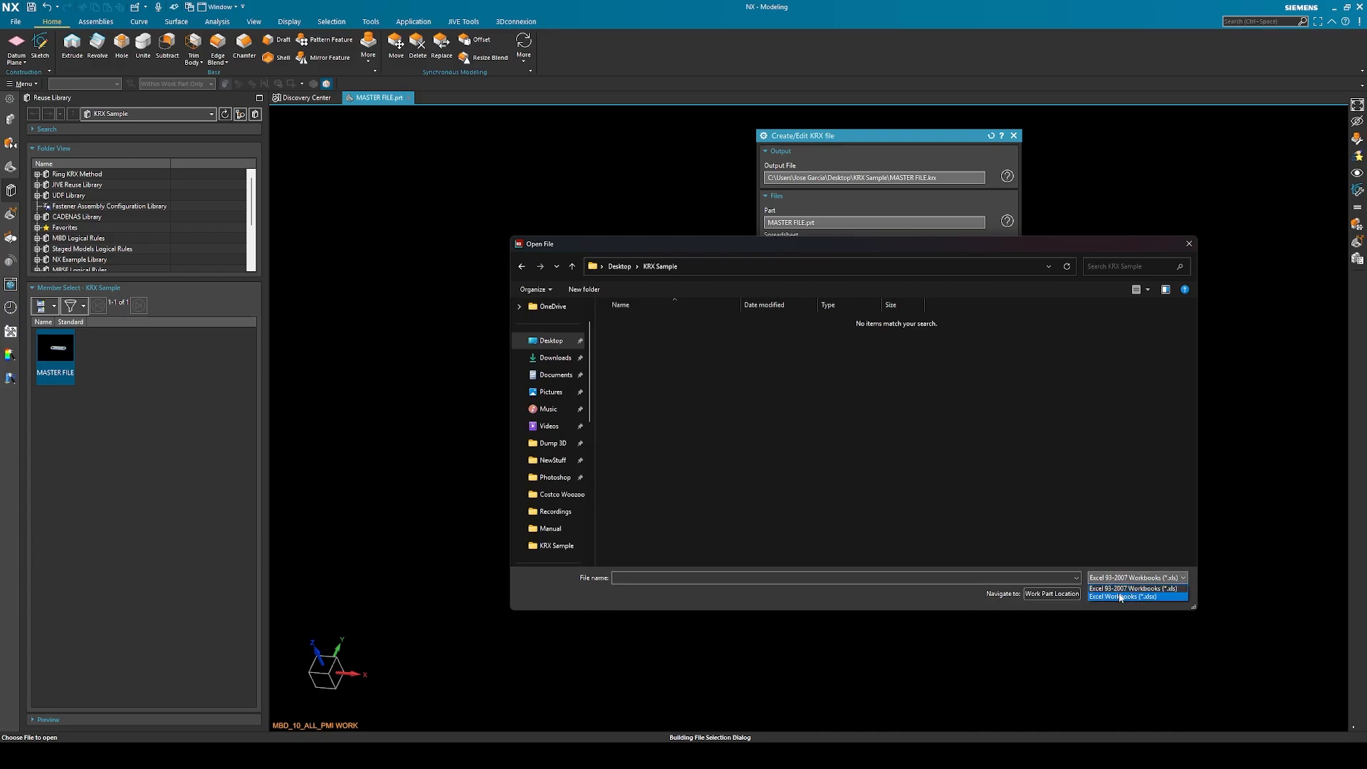
click(1122, 598)
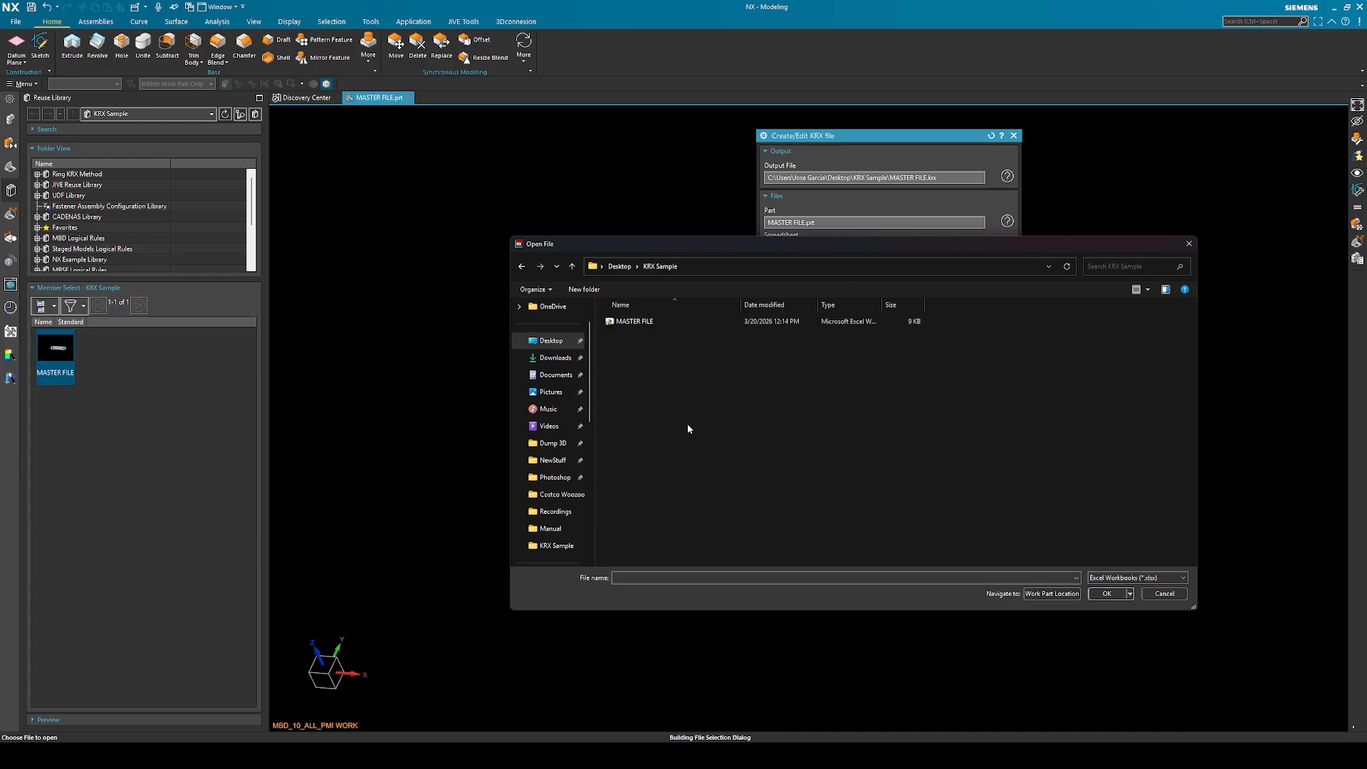
double_click(655, 323)
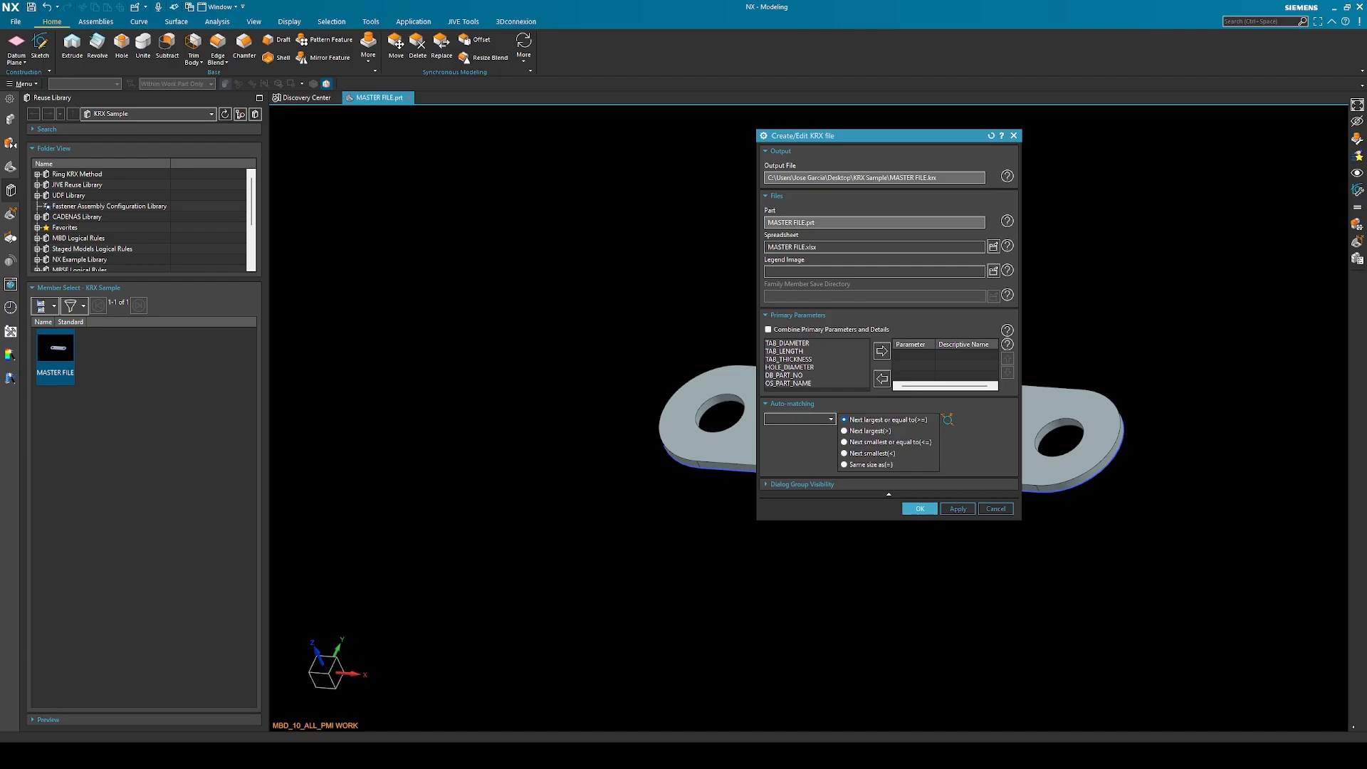
drag(1366, 194, 932, 189)
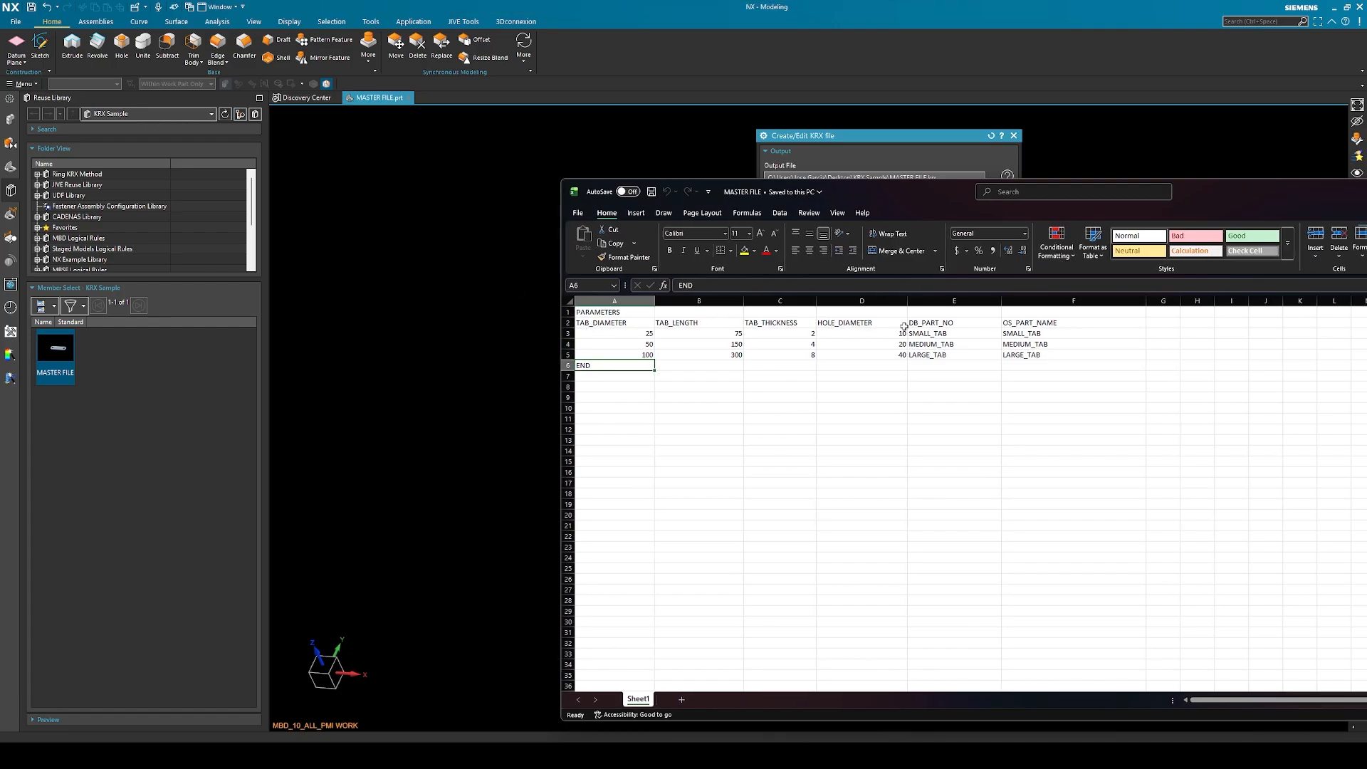
drag(883, 191, 1366, 191)
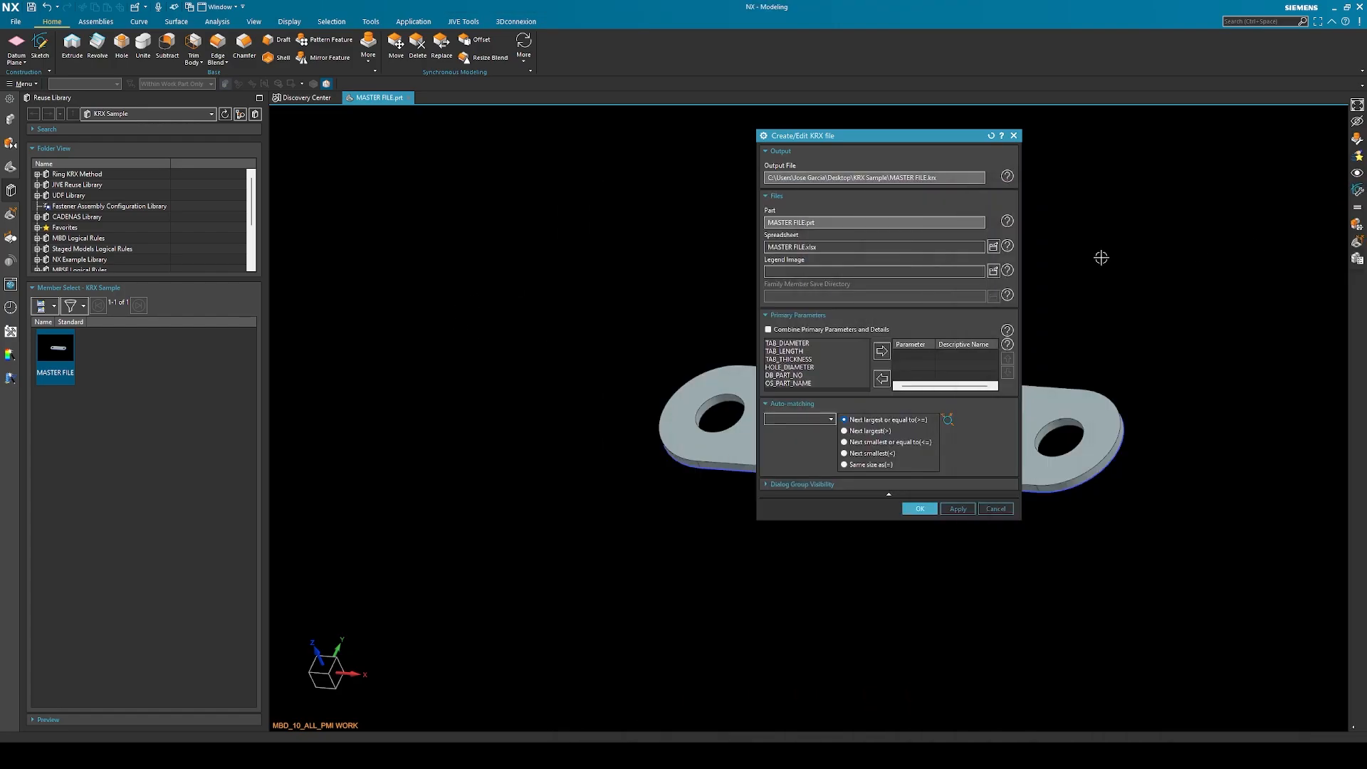
Add OS_PART_NAME and TAB_LENGTH as primary parameters and create the MASTER FILE KRX file
drag(877, 518, 884, 554)
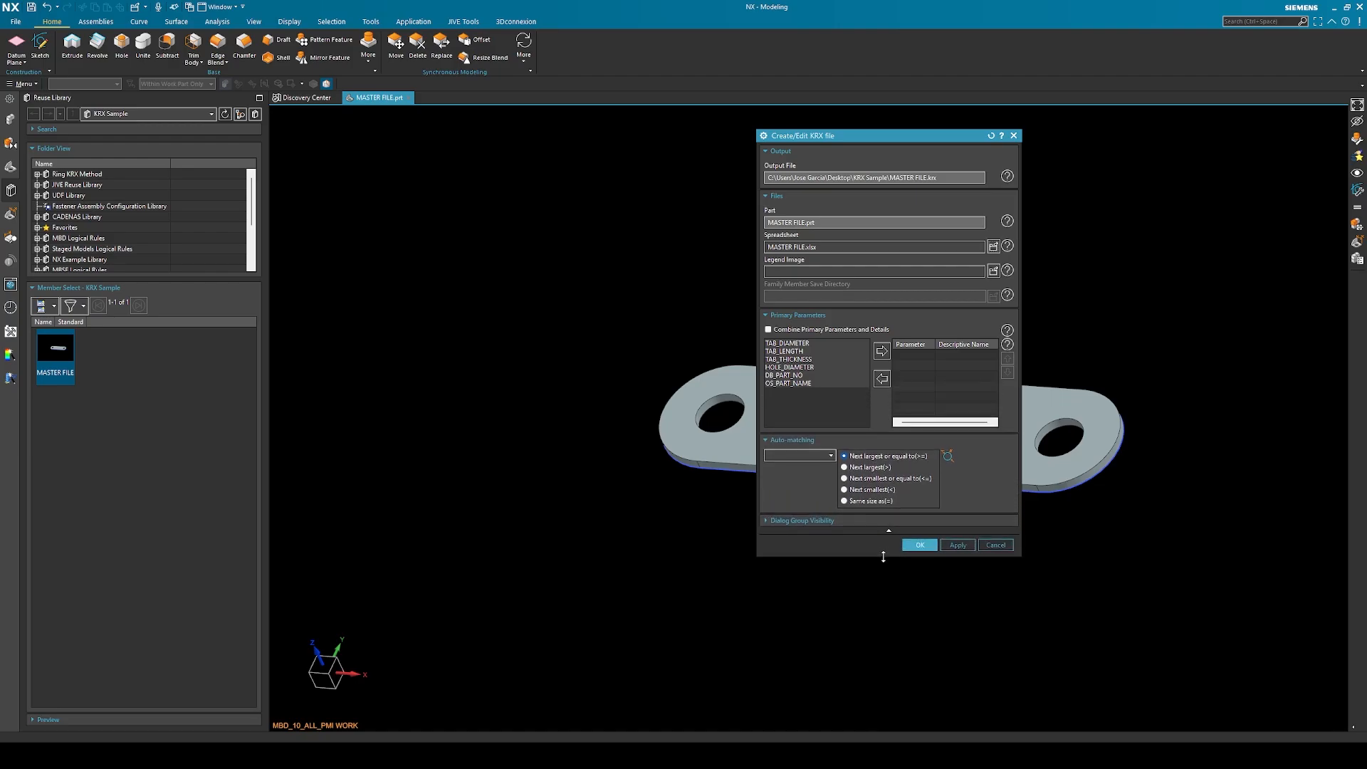
click(796, 377)
click(797, 384)
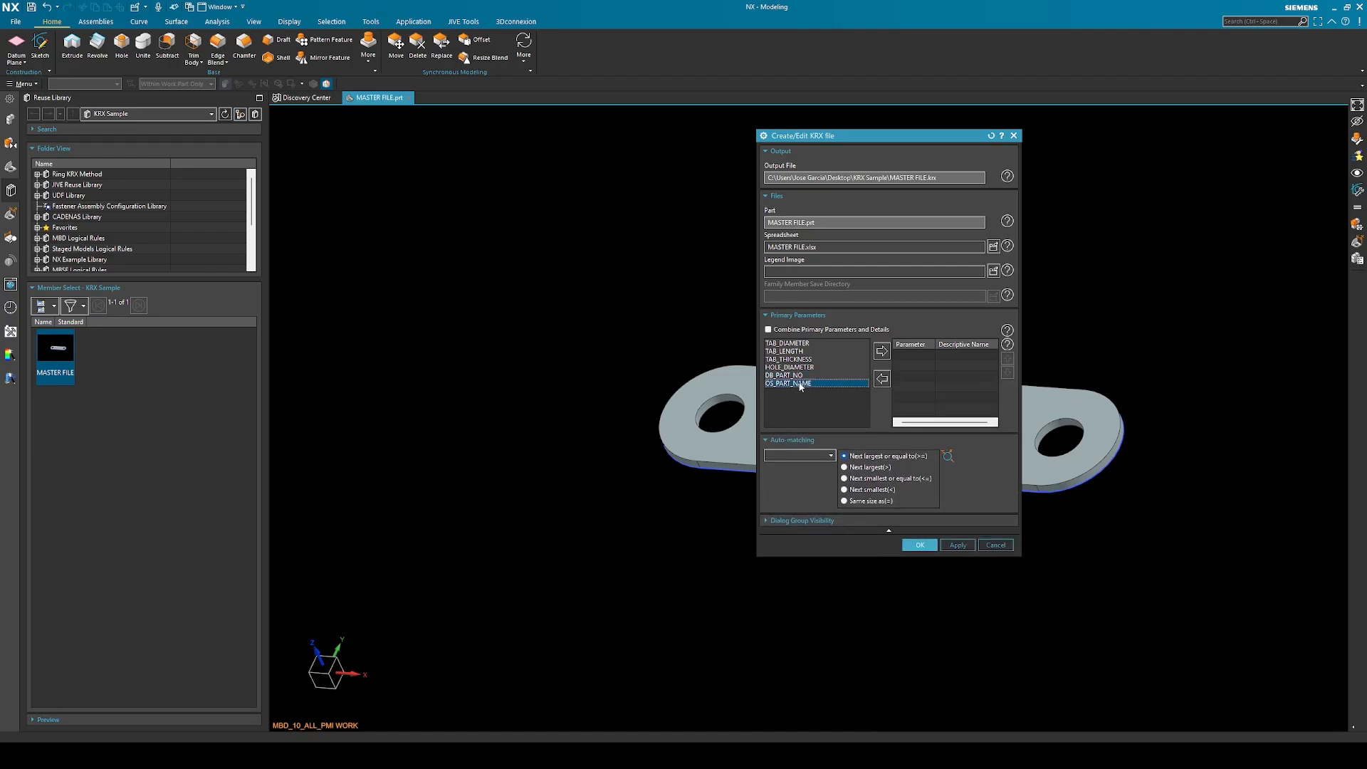
click(881, 352)
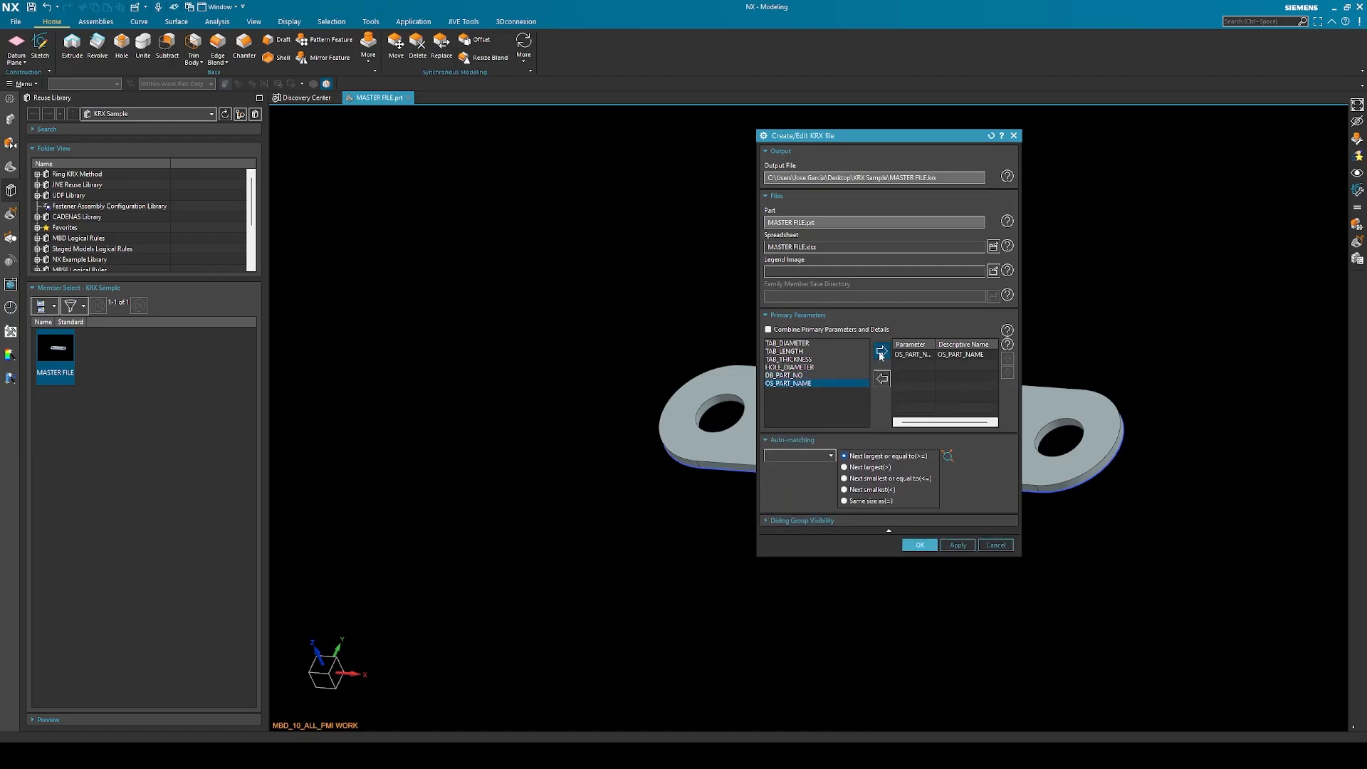
click(796, 352)
click(881, 353)
click(917, 546)
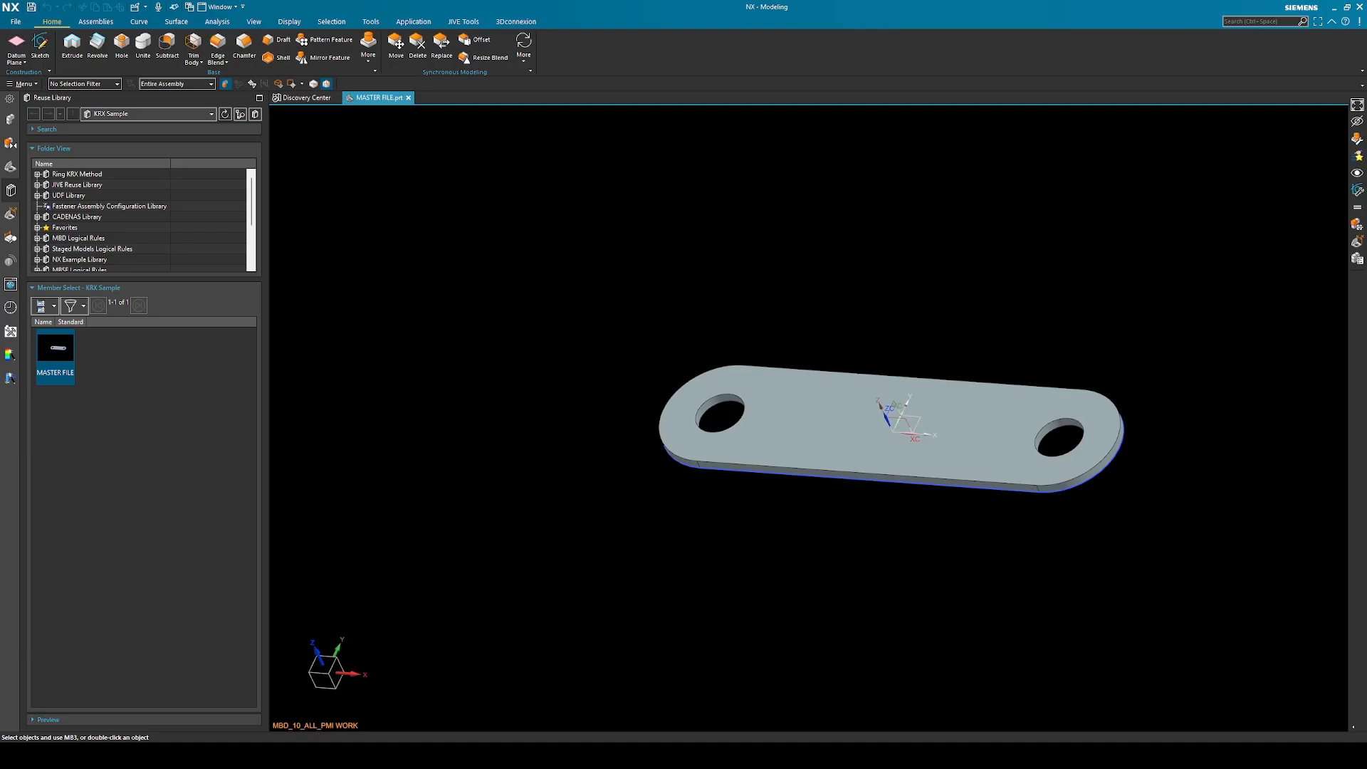
Open MASTER FILE.krx from the KRX Sample folder in Notepad++ to examine its part, parameter and spreadsheet references
drag(1366, 196, 856, 162)
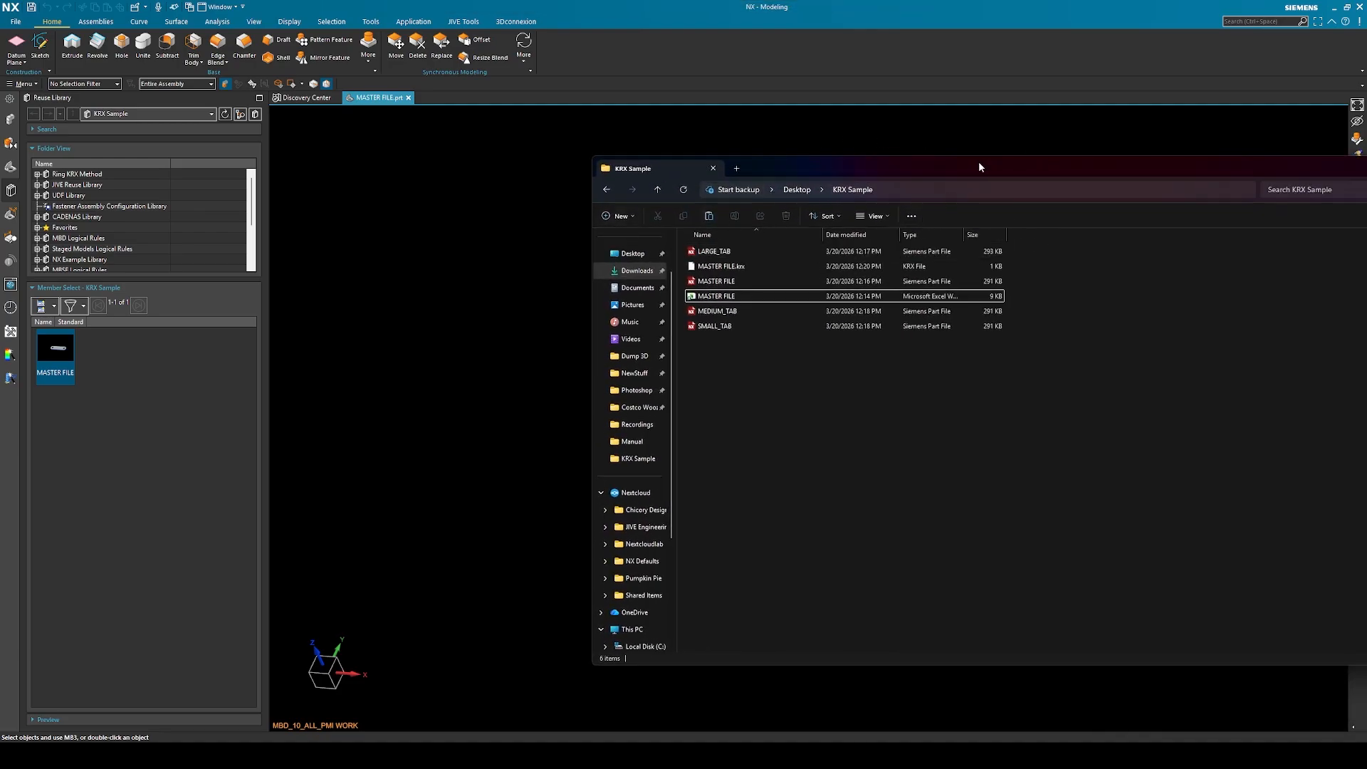
click(723, 267)
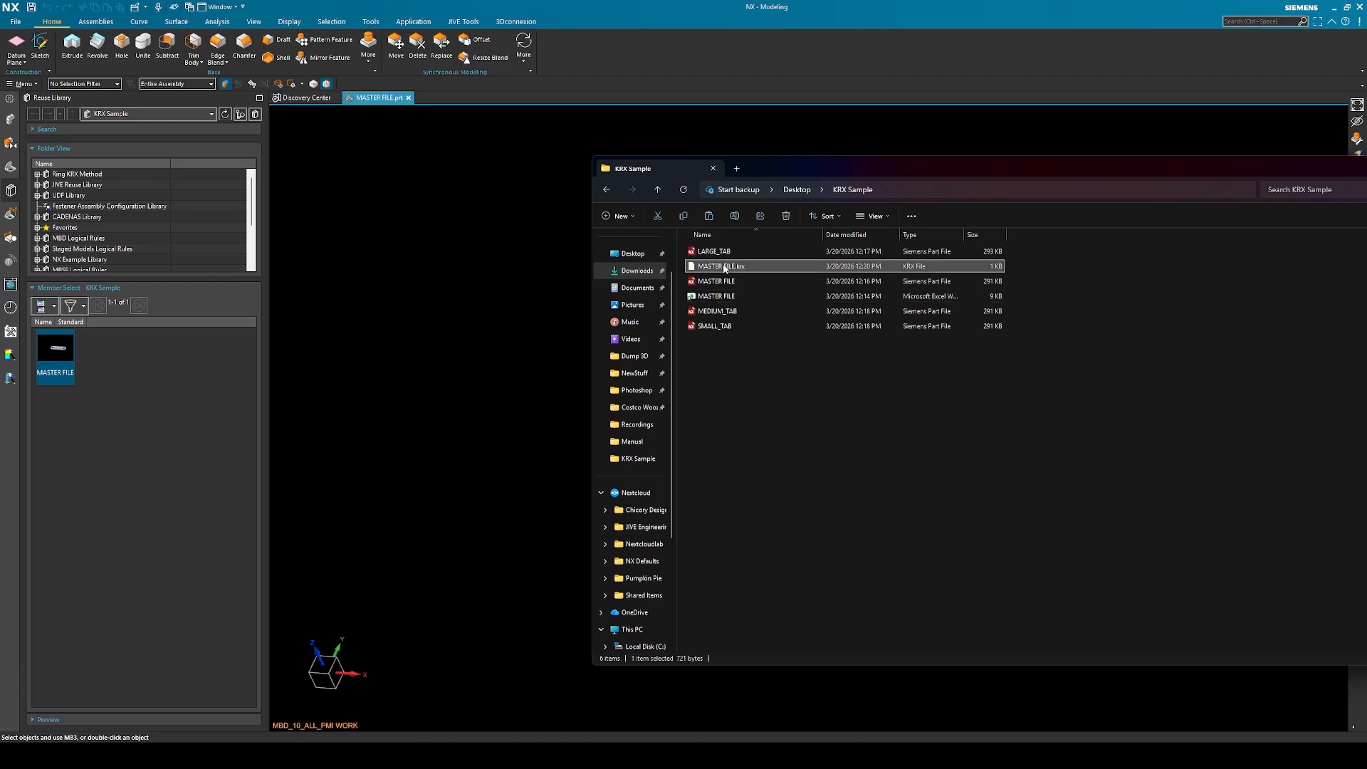
right_click(723, 267)
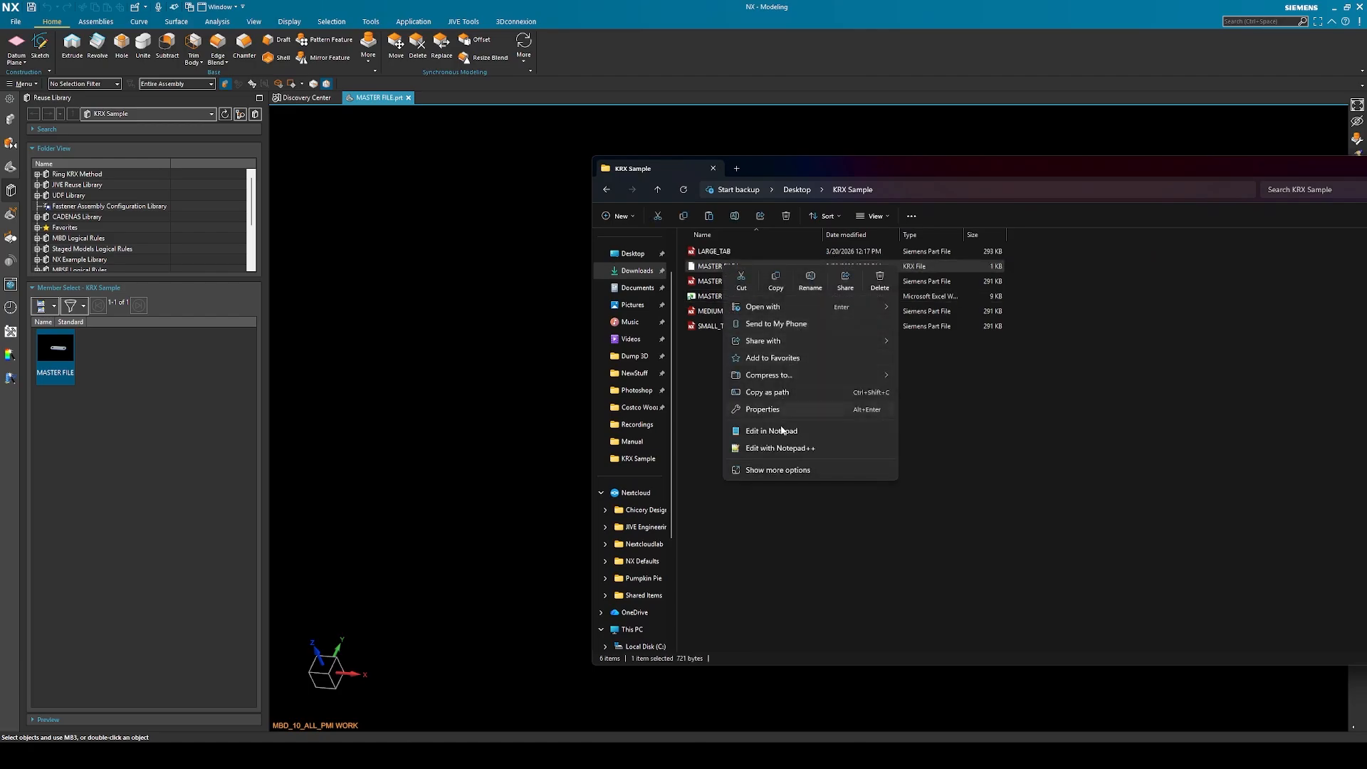
click(788, 448)
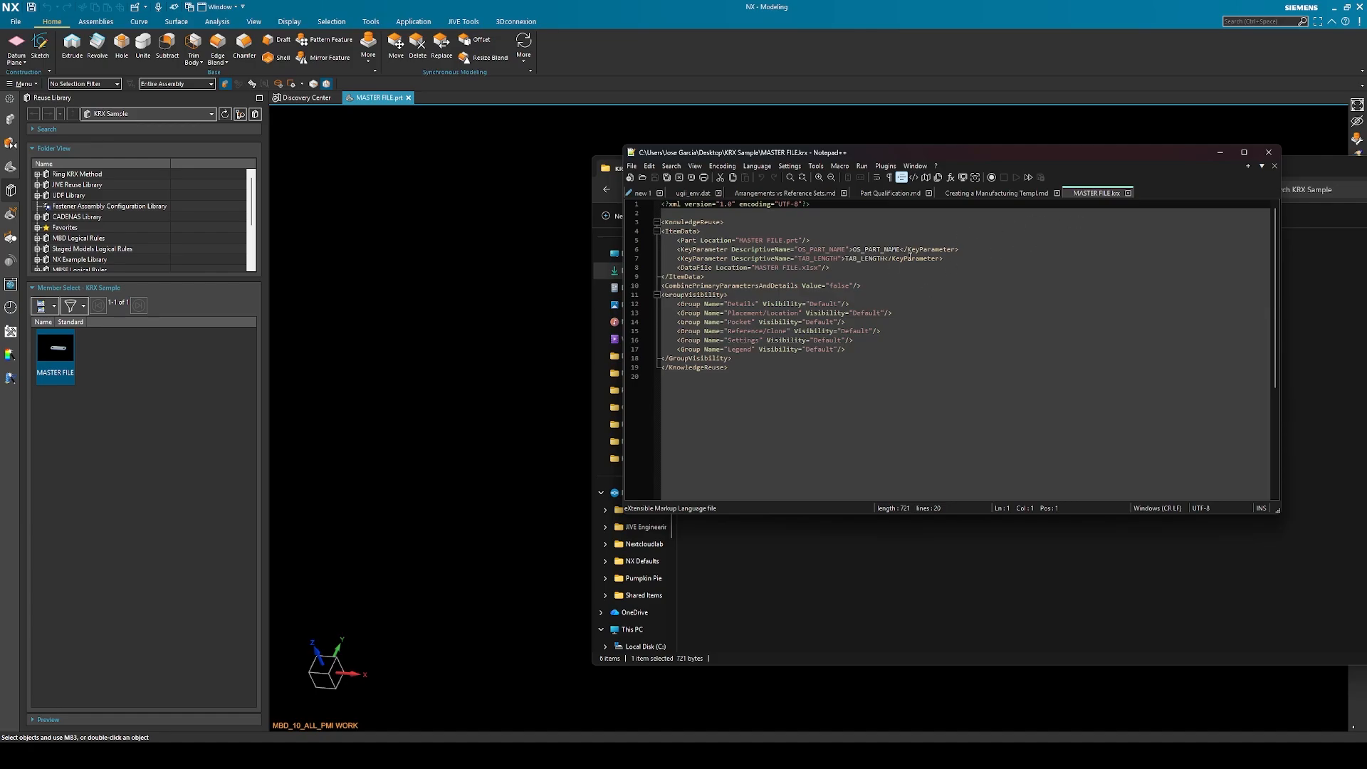
drag(968, 155, 1366, 143)
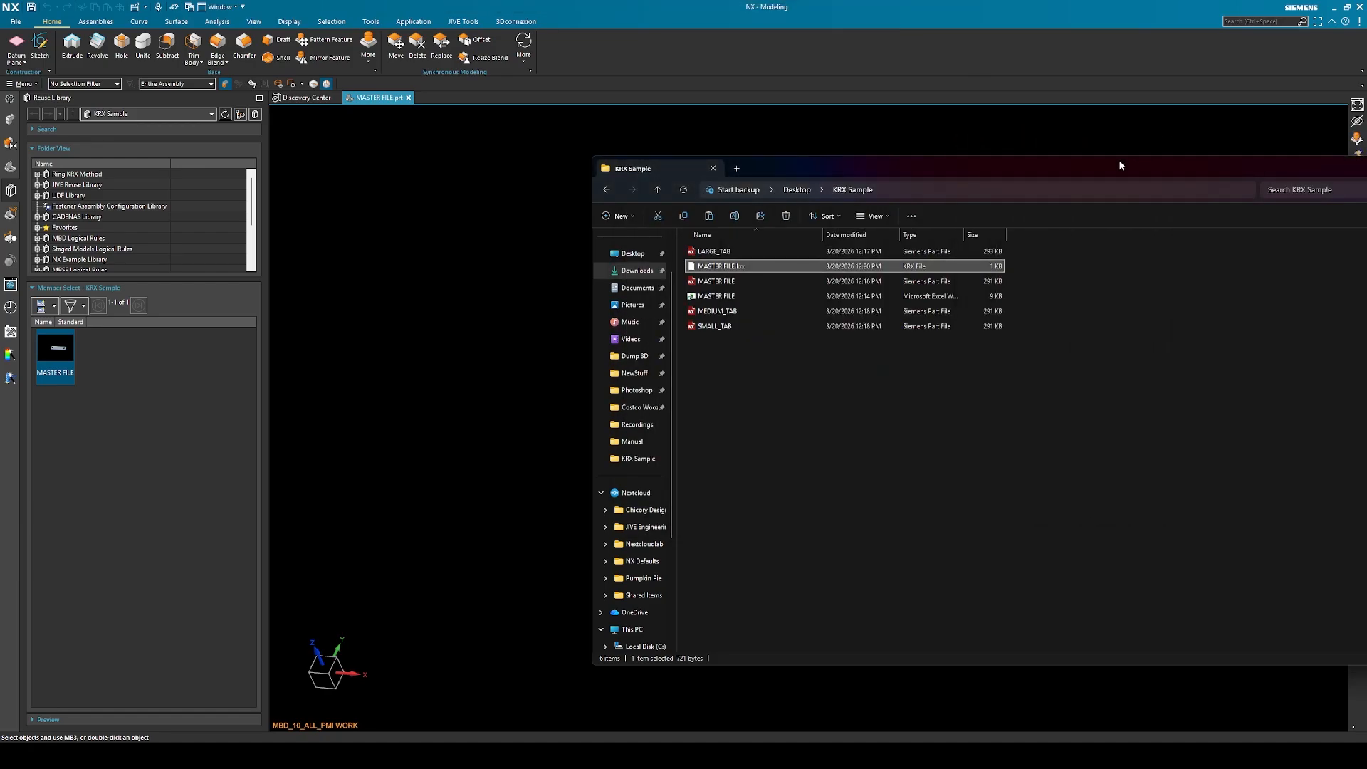
drag(1118, 159, 1366, 160)
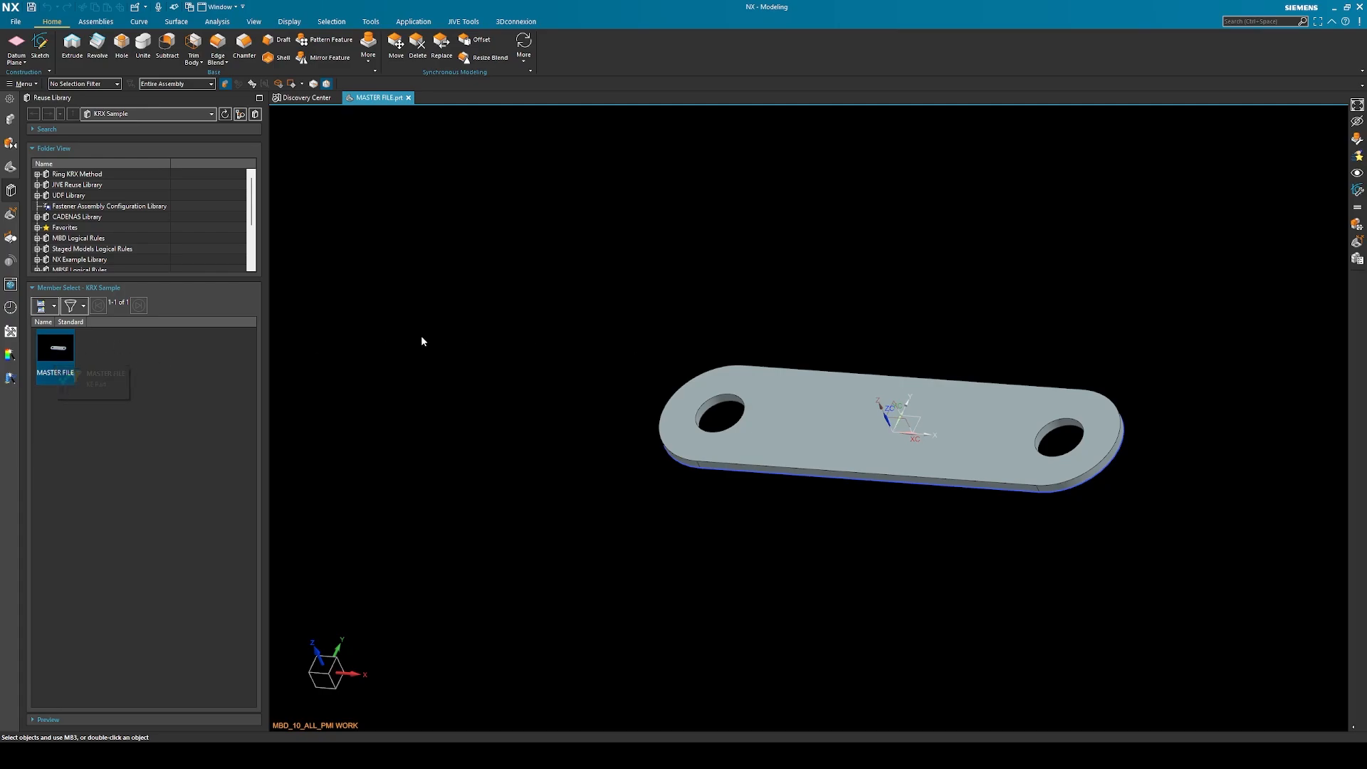
Create a new millimetre assembly, assembly1.prt, from the JIVE Seed File Metric ASM MBD template without adding a part through the Assemble command
drag(49, 349, 57, 350)
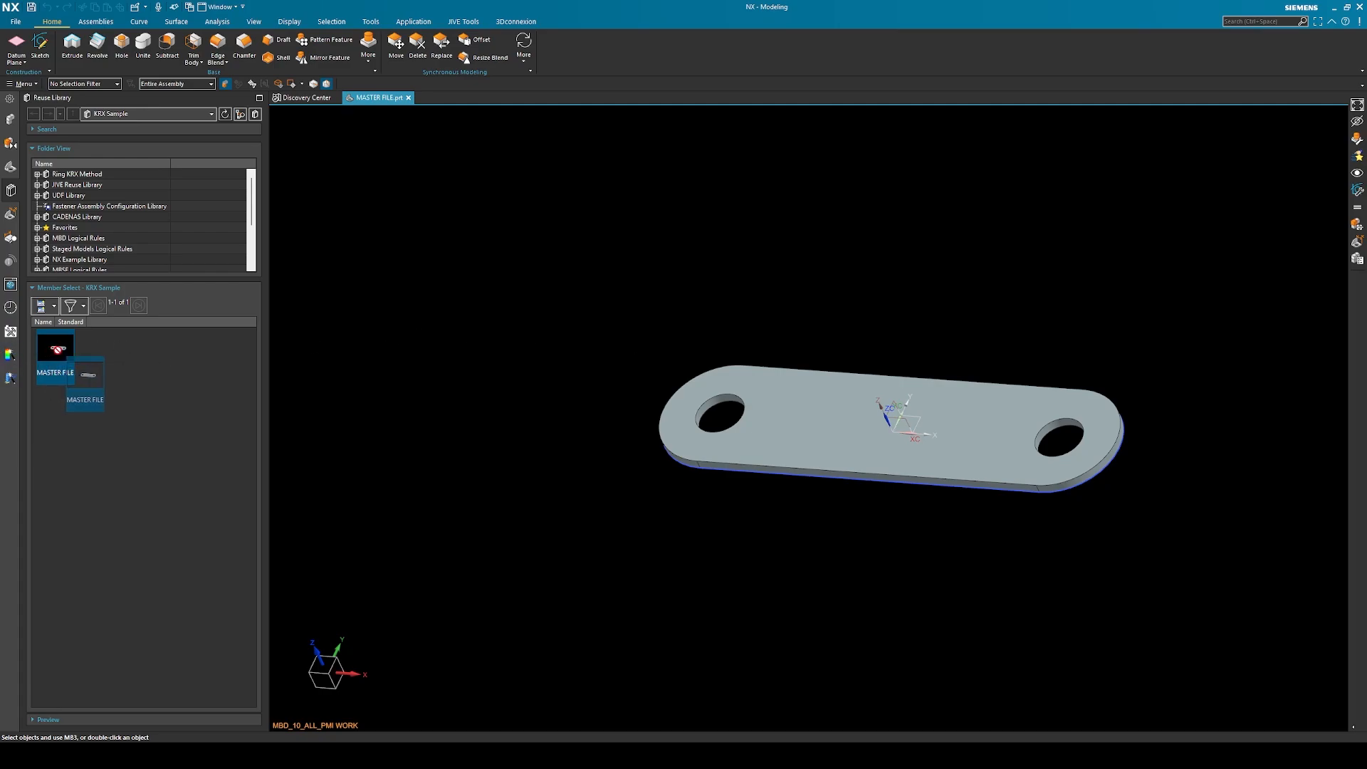
click(15, 22)
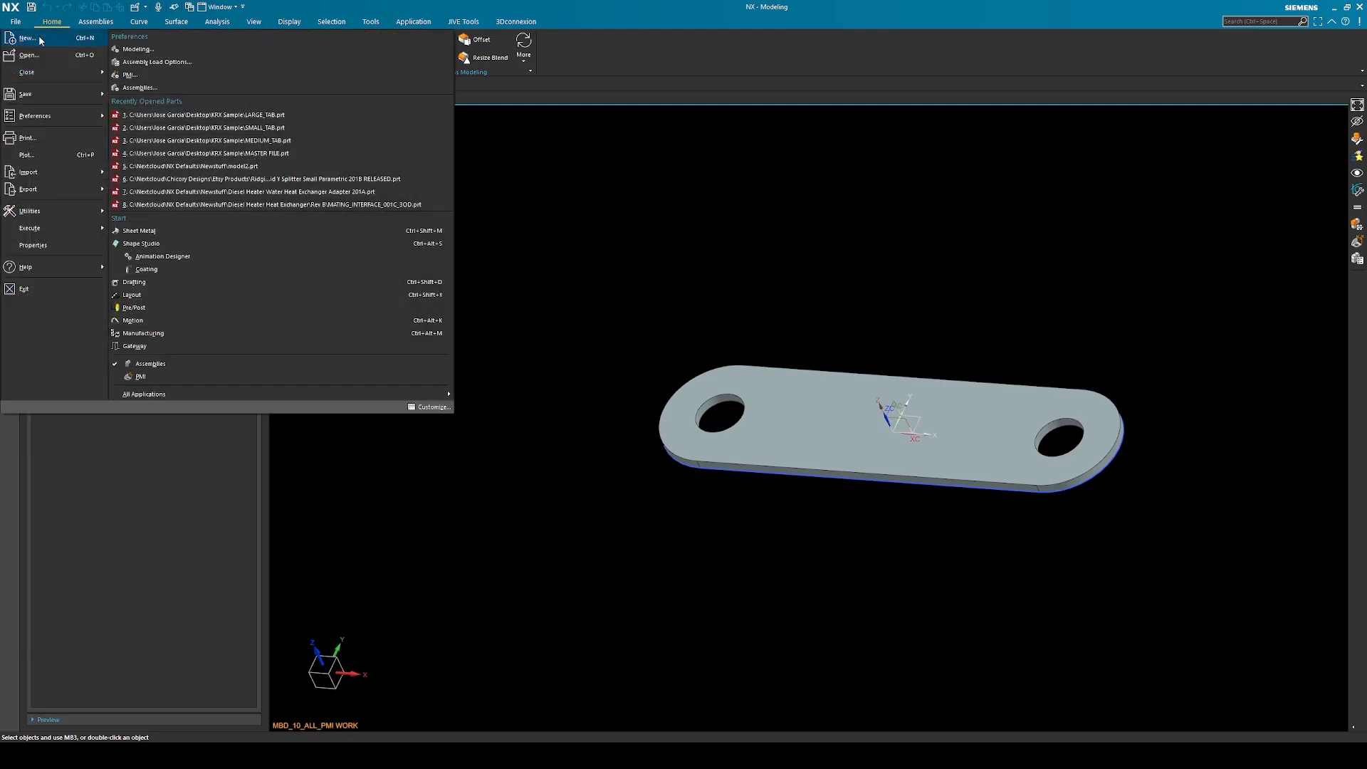
click(39, 40)
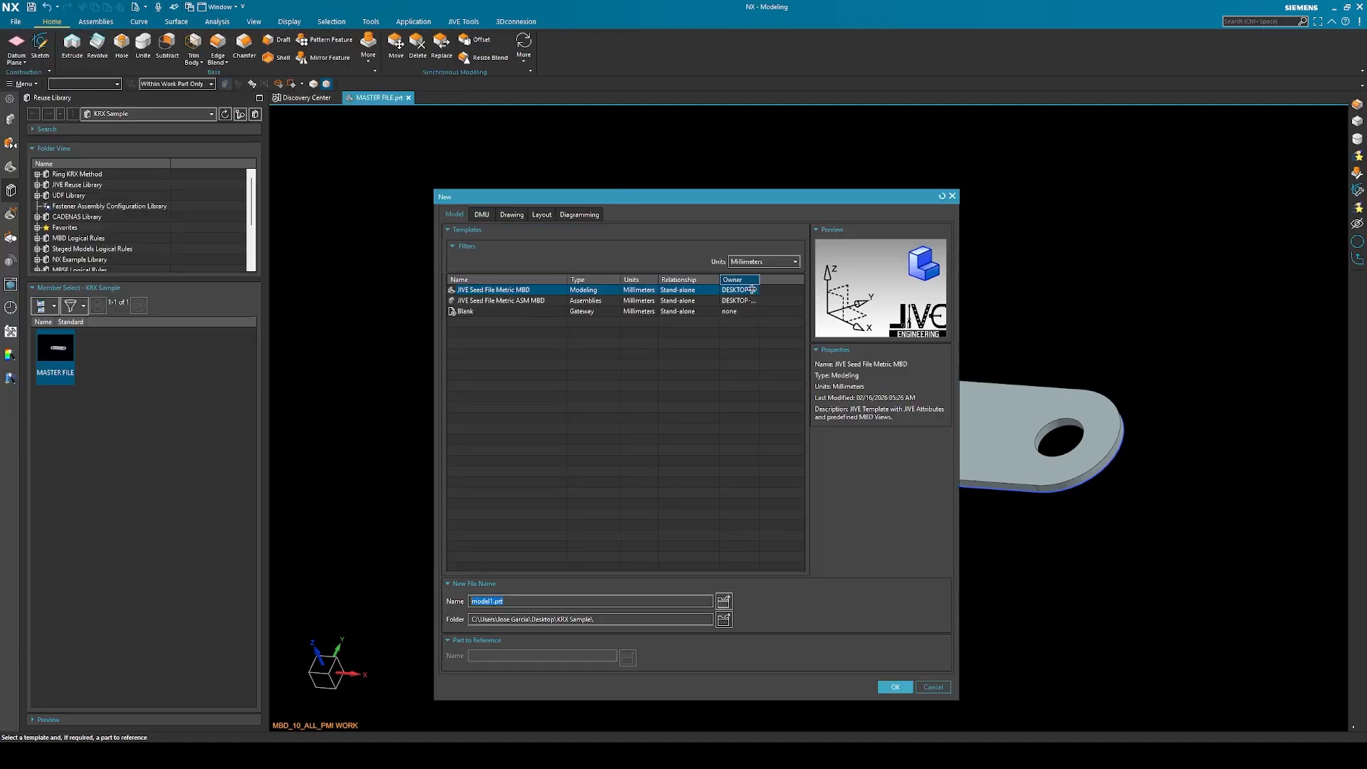
click(772, 262)
click(772, 263)
click(509, 301)
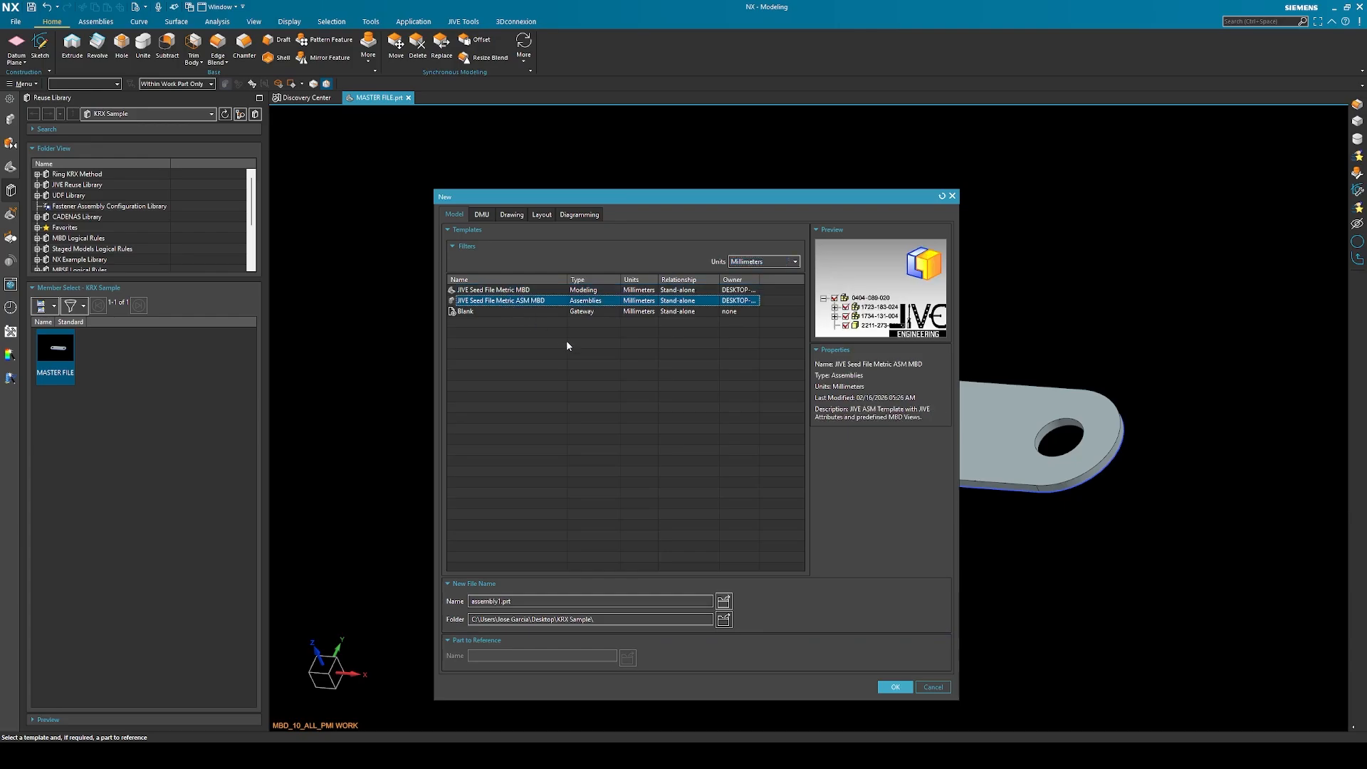
click(883, 684)
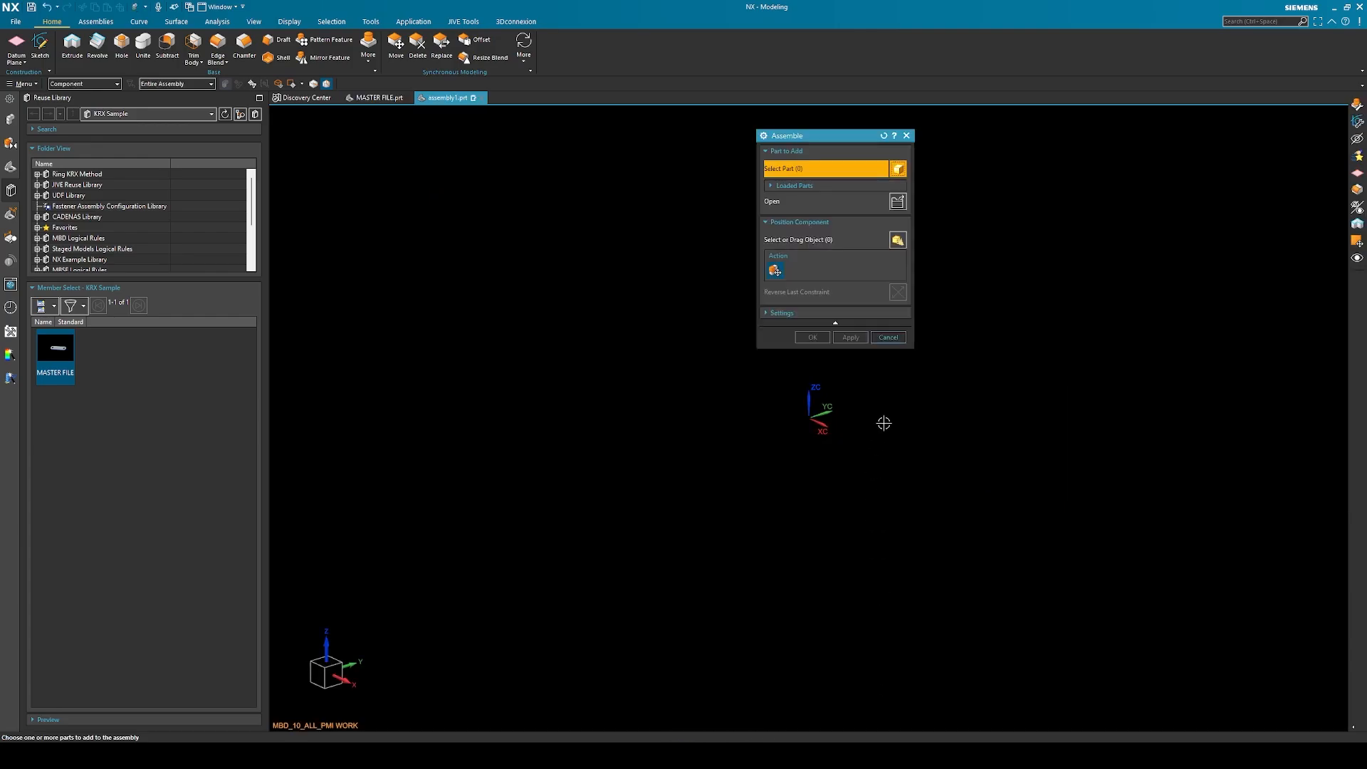
click(888, 337)
Start adding MASTER FILE from the reuse library as a reusable component and preview the MEDIUM_TAB, LARGE_TAB and SMALL_TAB variants
drag(57, 350, 571, 302)
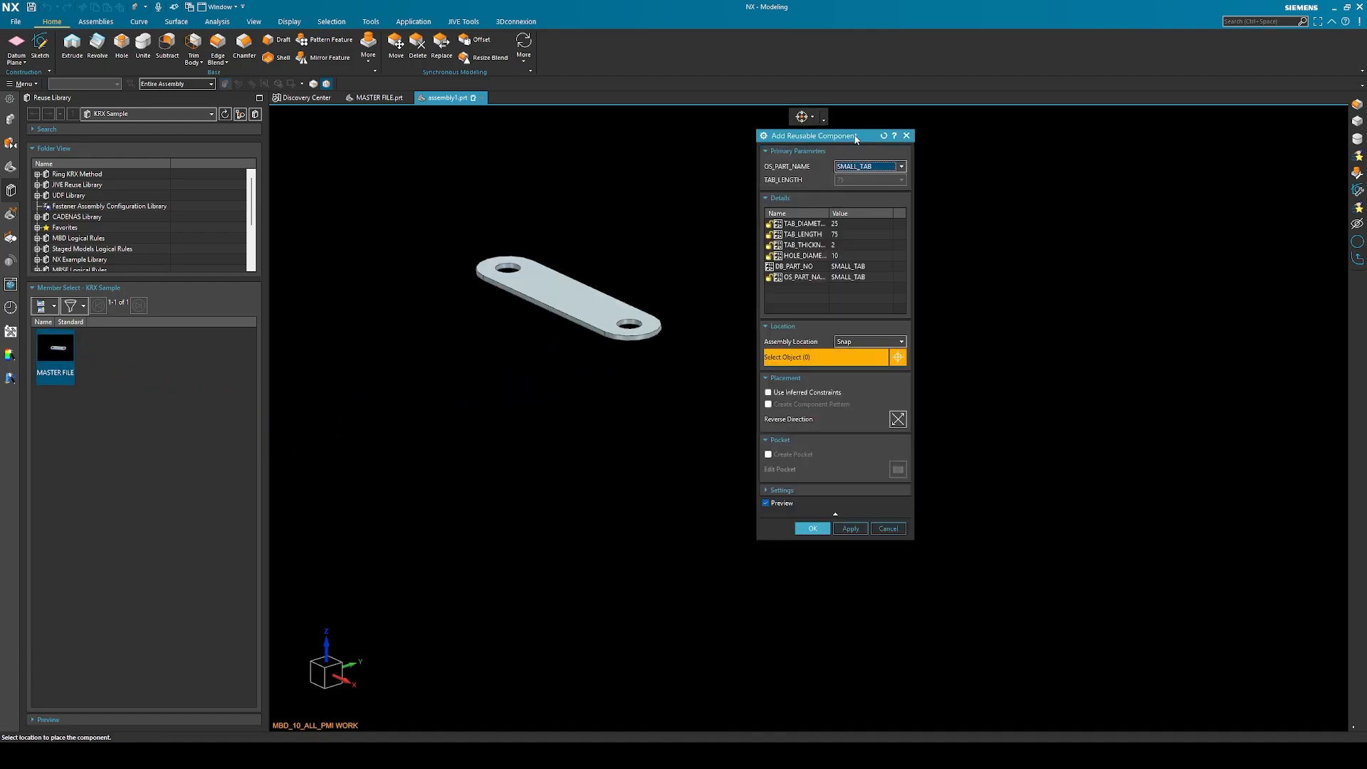
drag(857, 136, 996, 220)
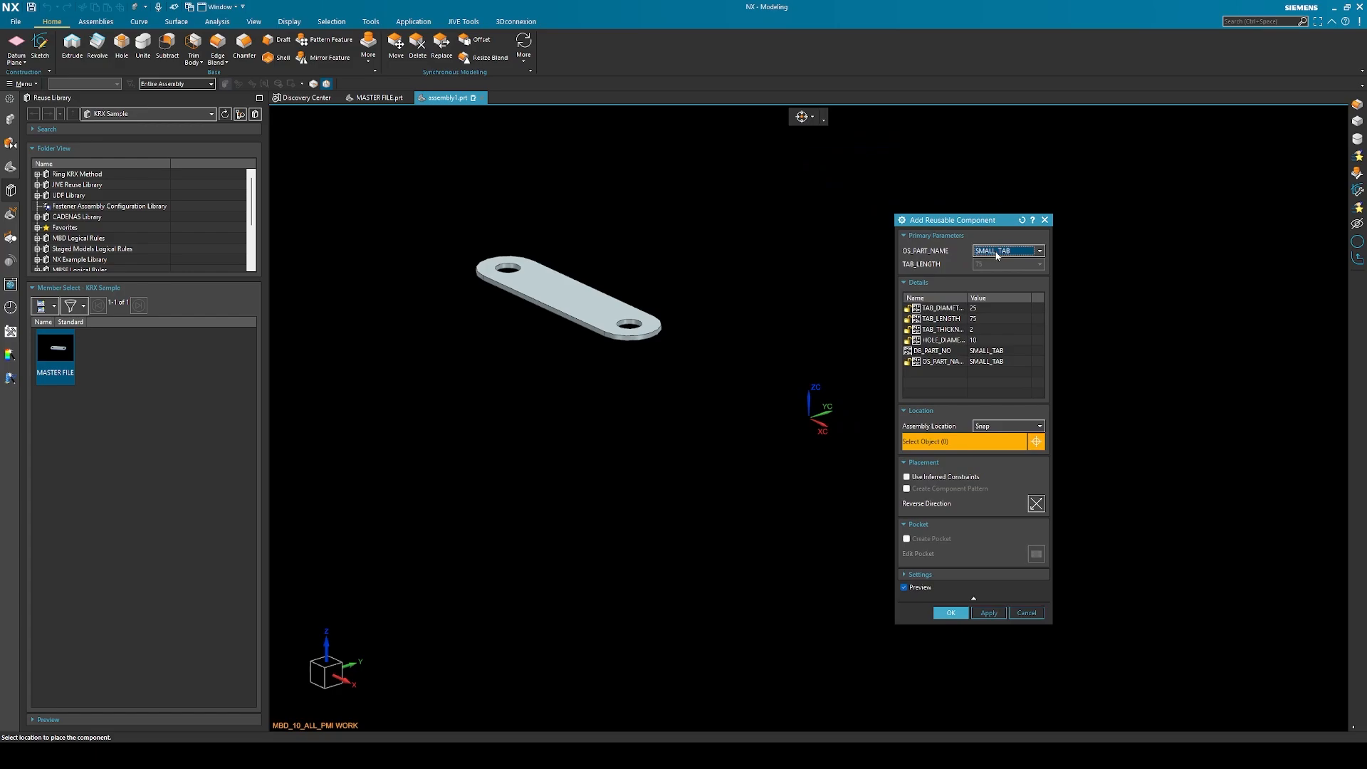
click(996, 253)
click(994, 271)
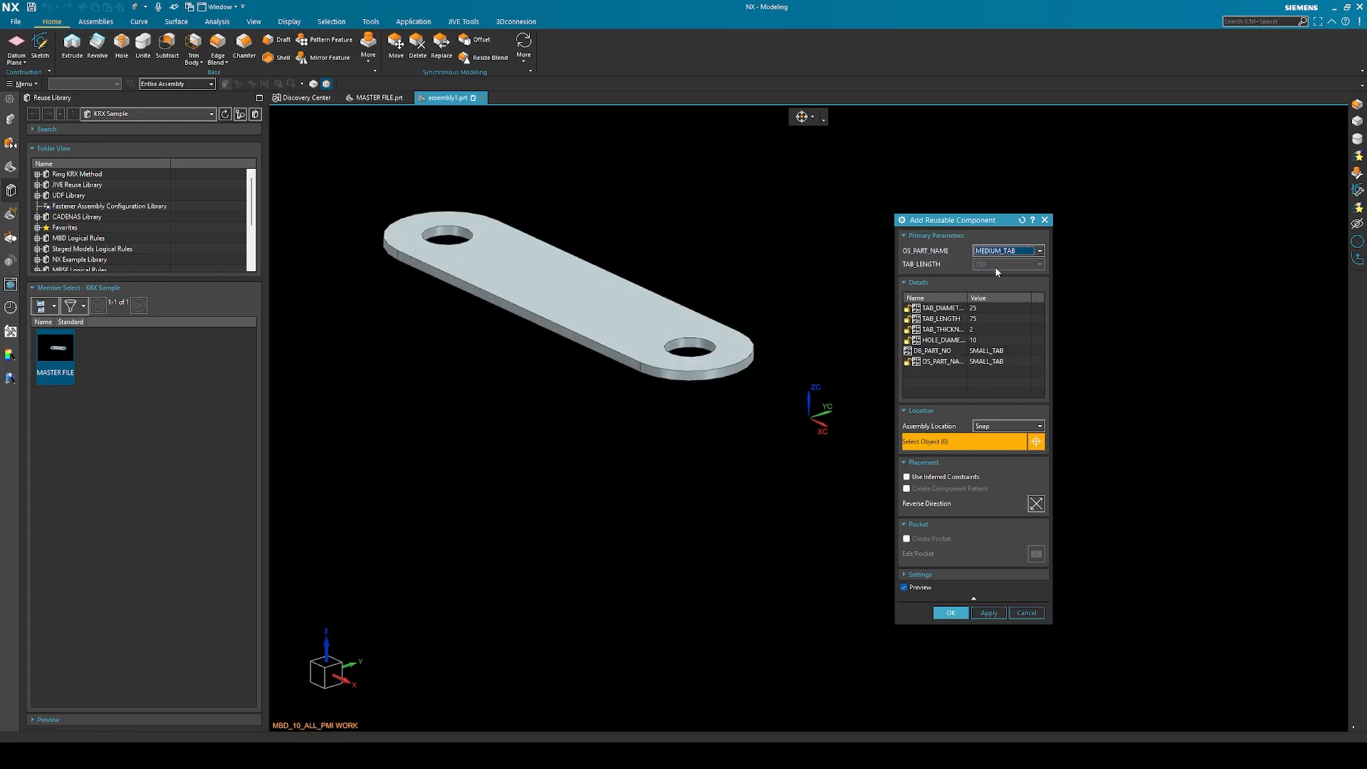
click(1004, 252)
click(1004, 280)
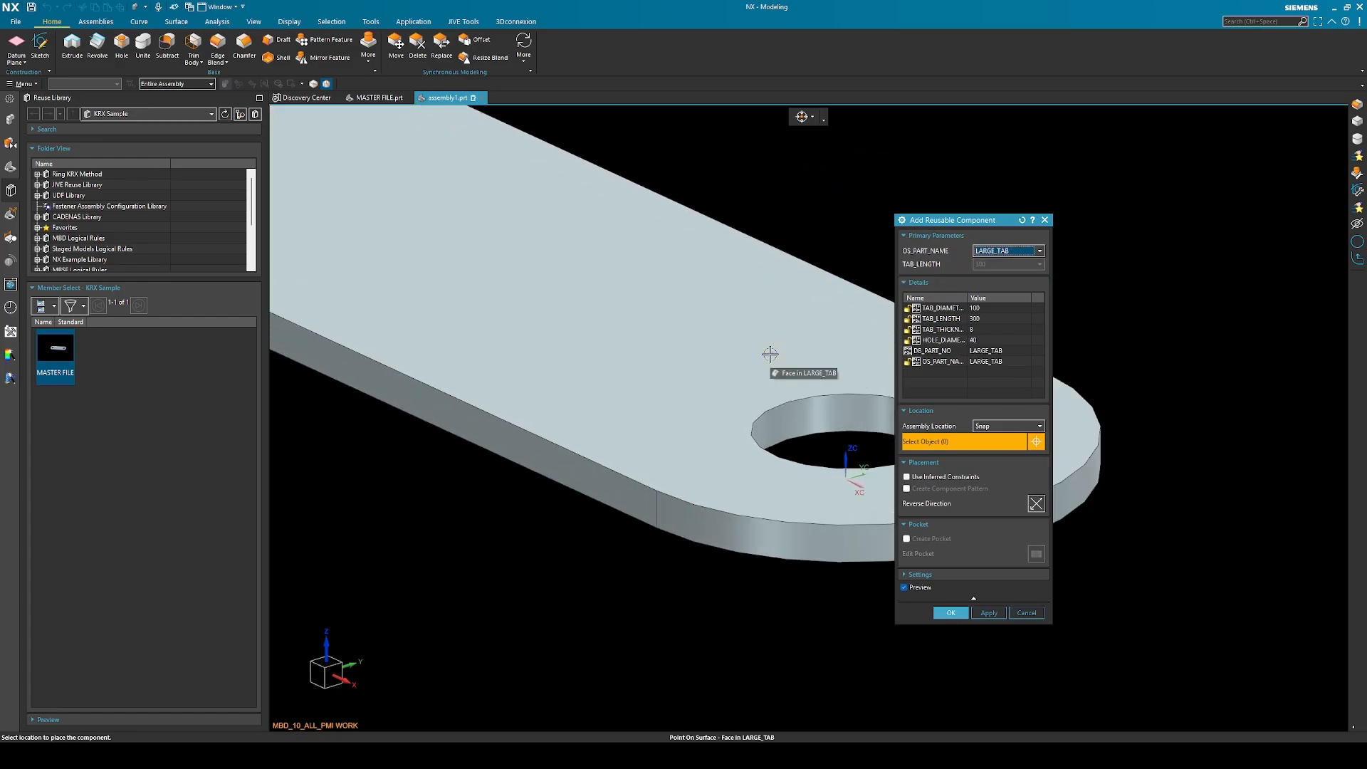
click(1000, 255)
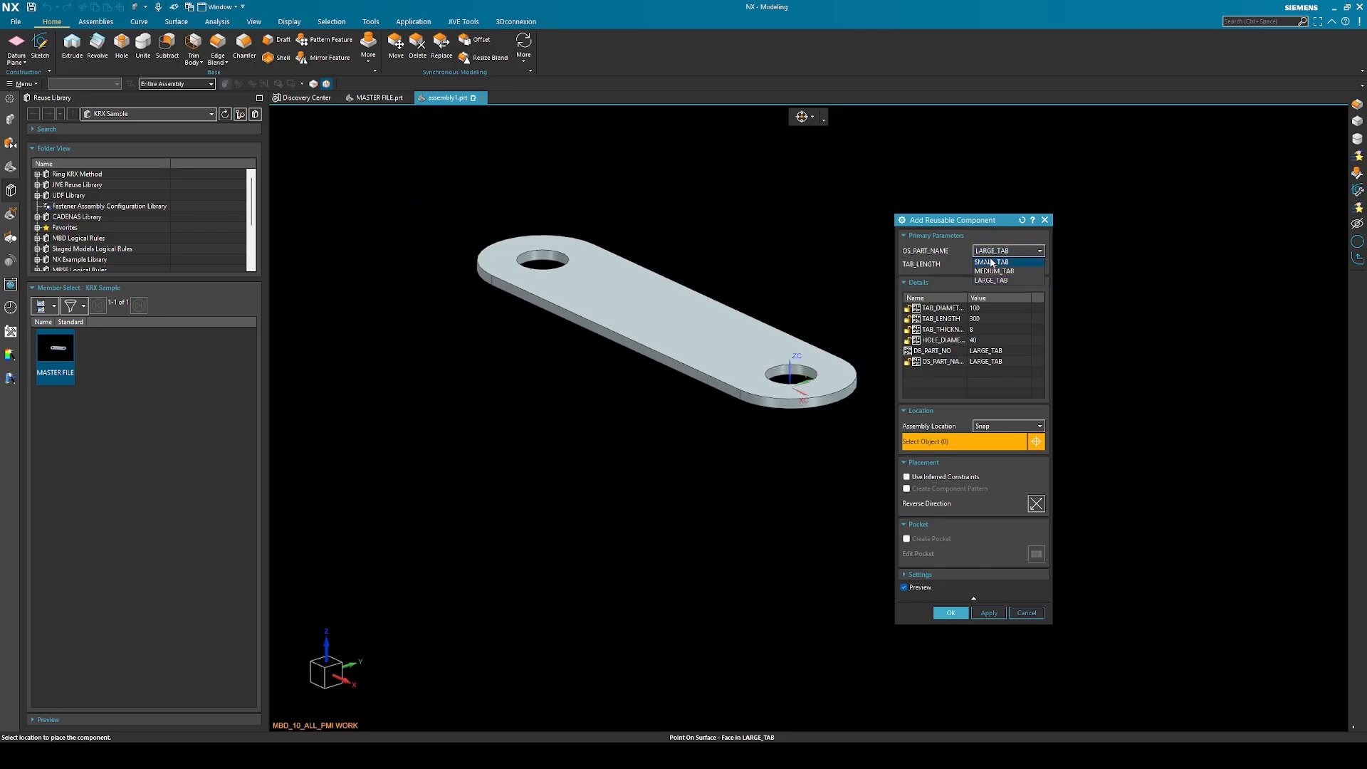
click(992, 262)
Choose MEDIUM_TAB as the part name, check its TAB_LENGTH value, and add the component to the assembly
click(1003, 251)
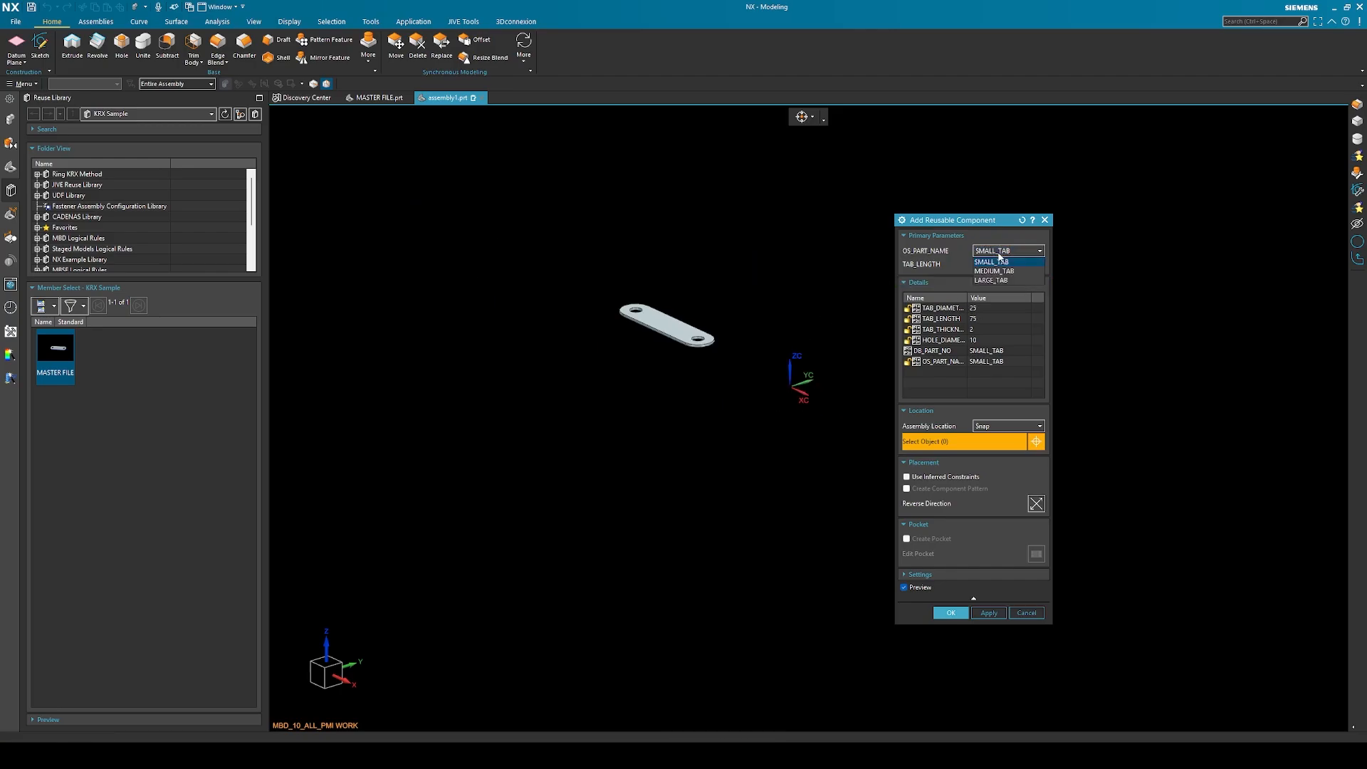
click(999, 271)
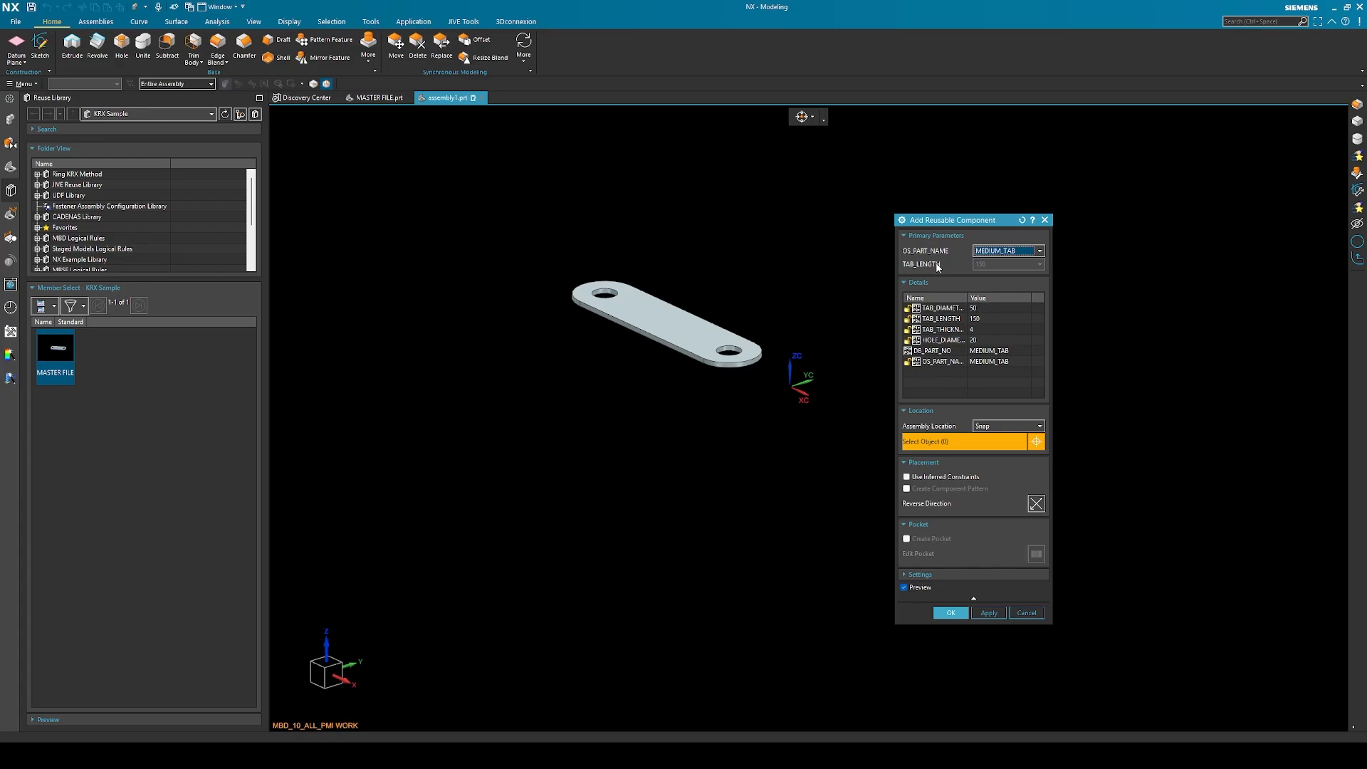
click(986, 319)
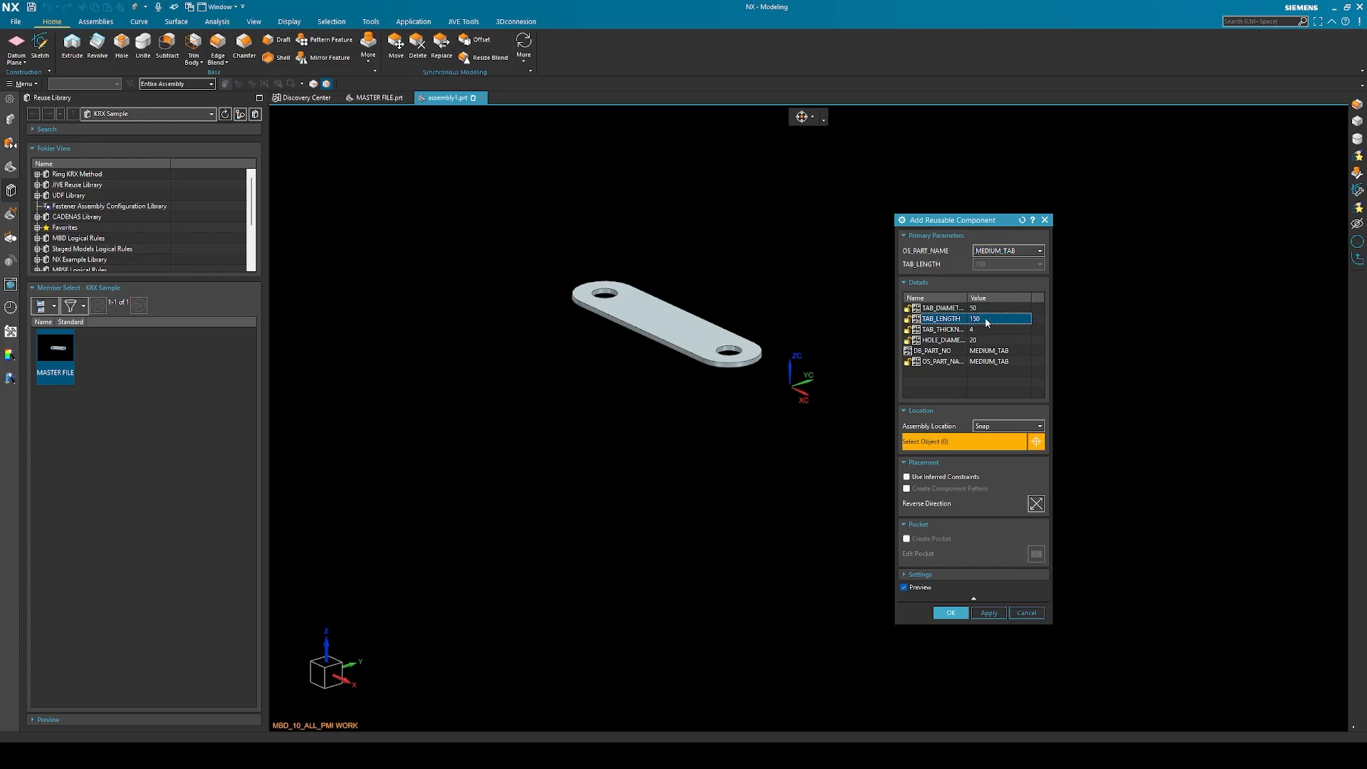
click(986, 319)
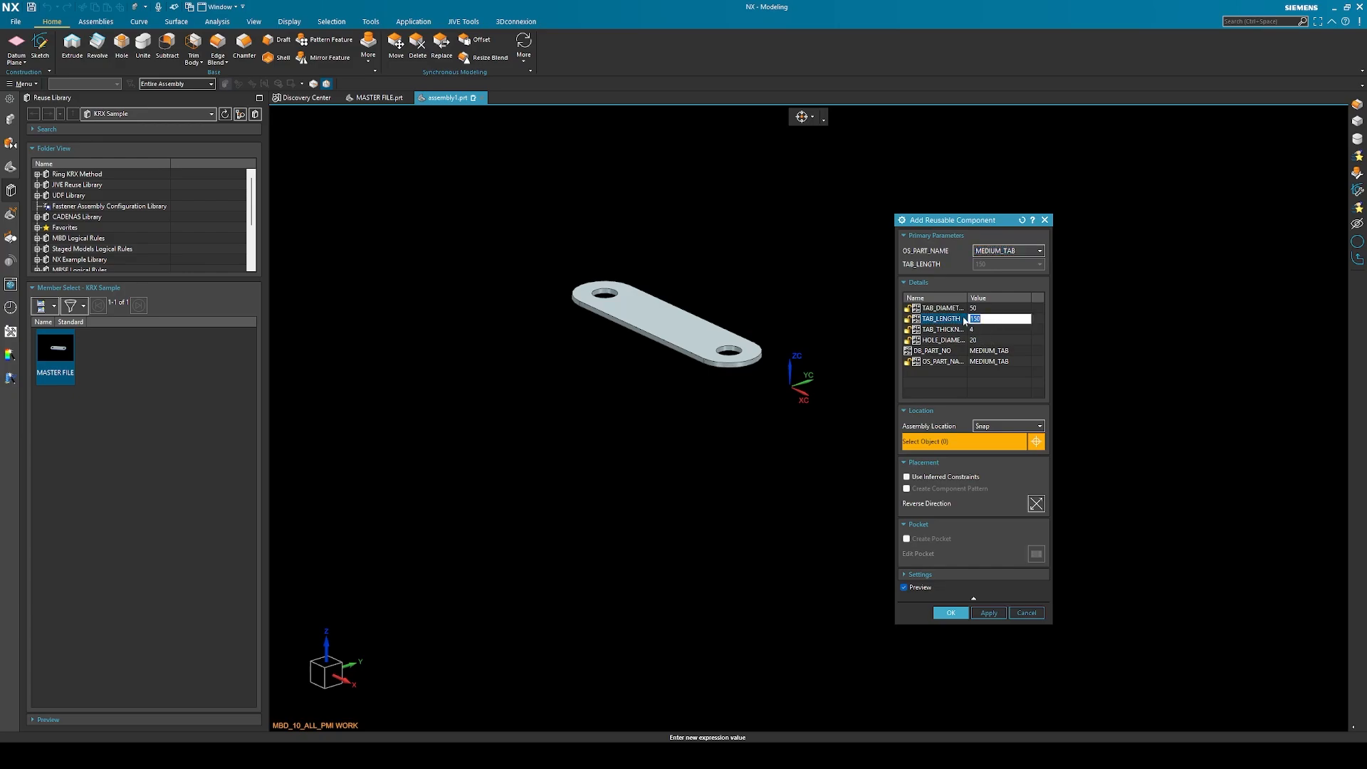
click(965, 391)
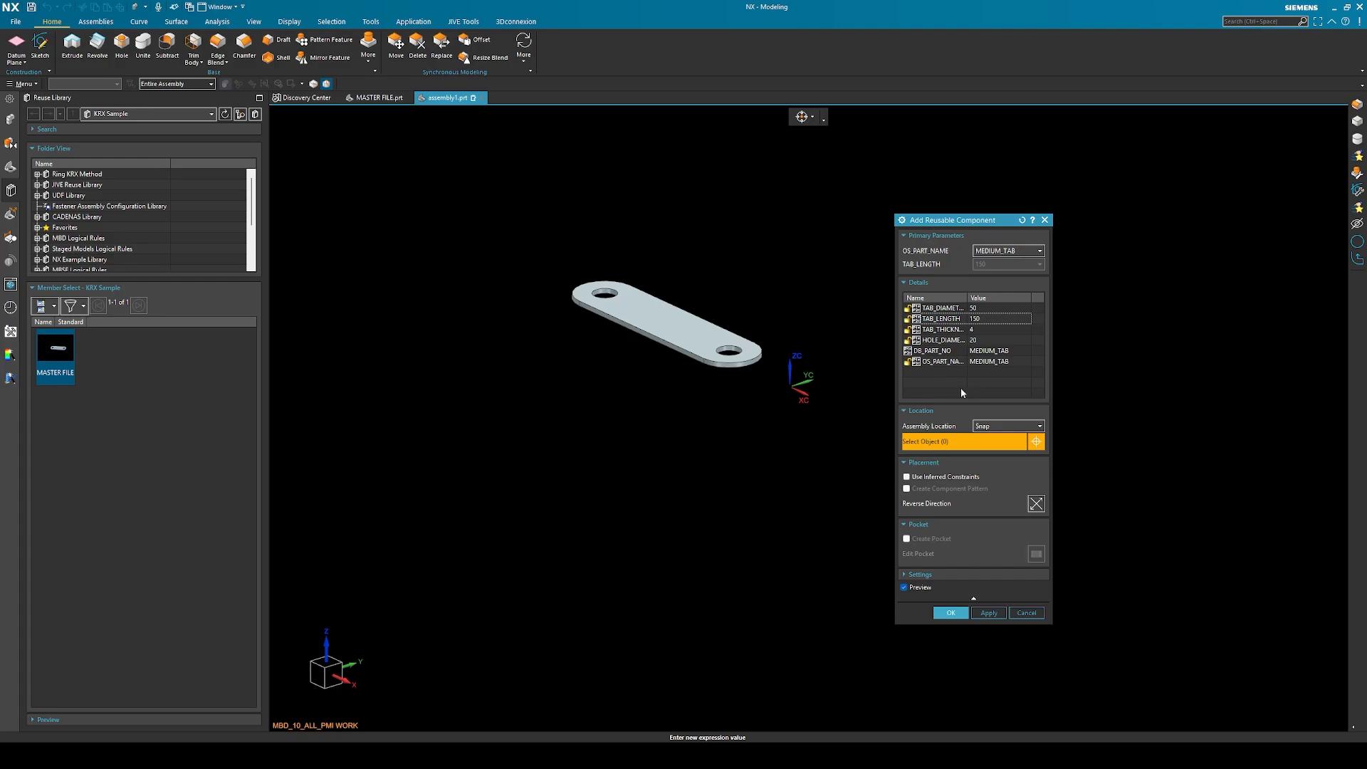
click(953, 611)
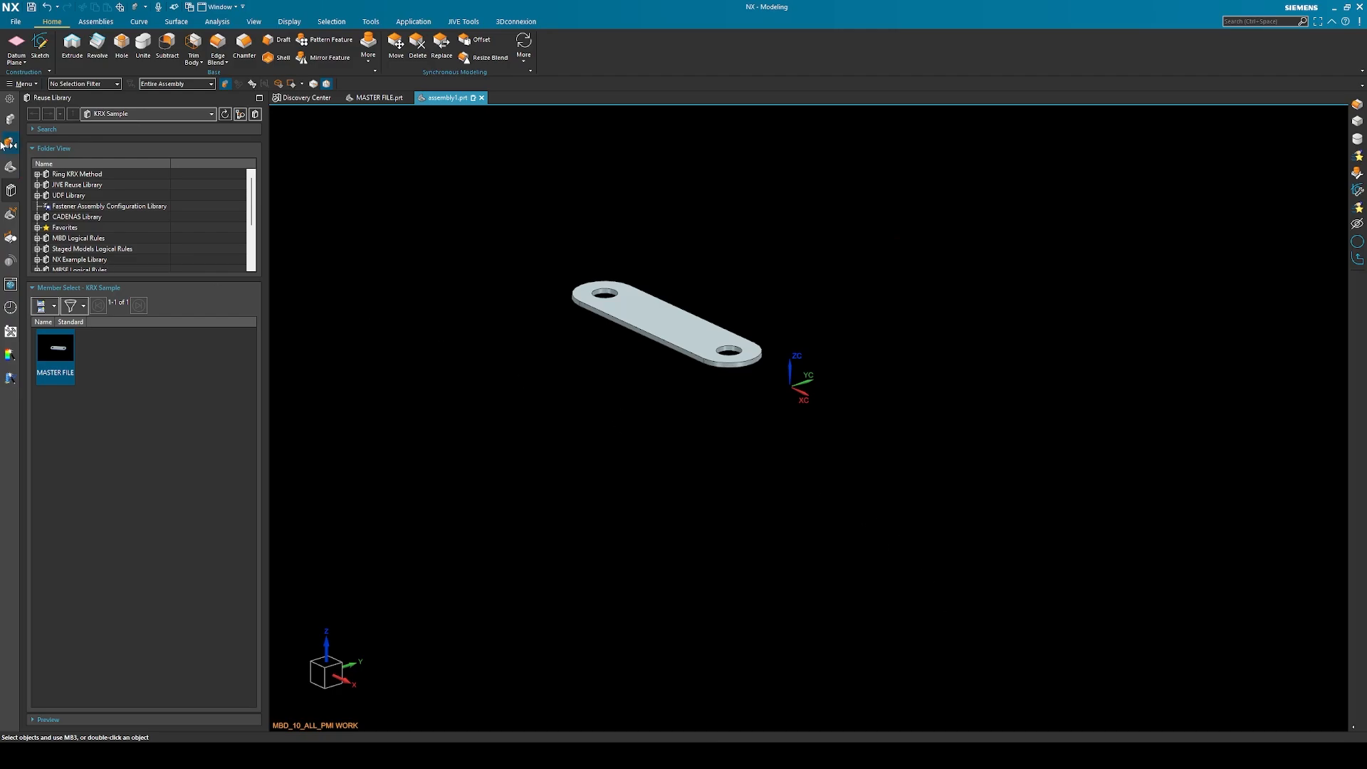
Open the MEDIUM_TAB component of the assembly in its own window
click(10, 119)
right_click(75, 141)
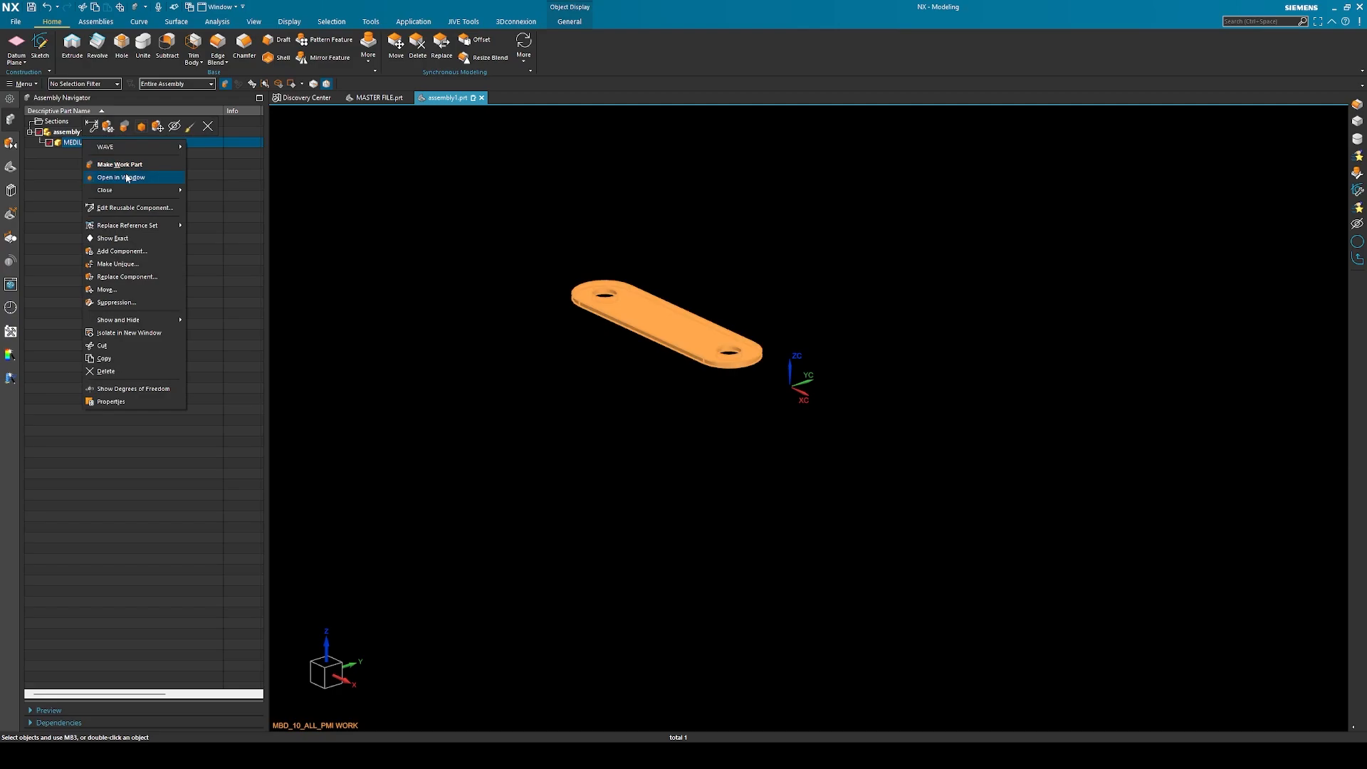
click(135, 178)
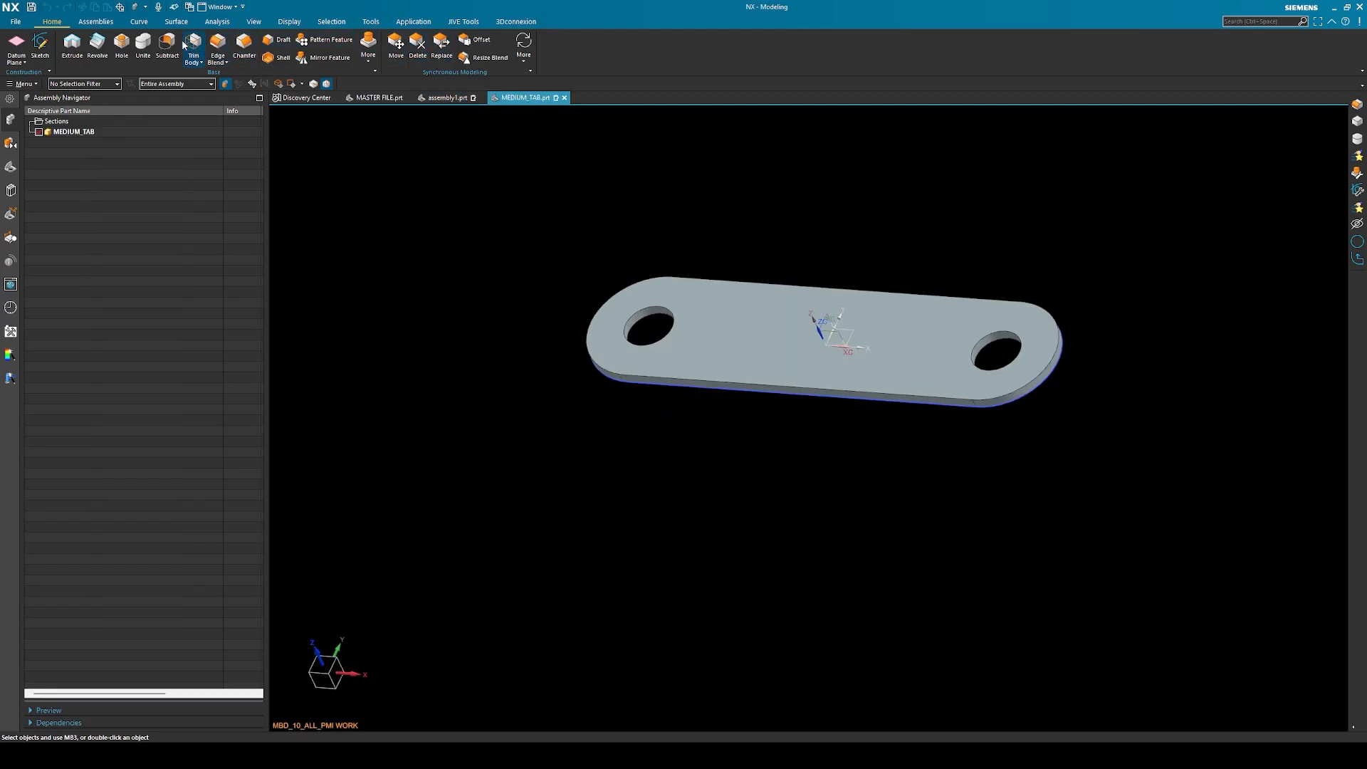
Try a 3 mm symmetric chamfer around the tab's upper outer edge, and undo it
click(254, 45)
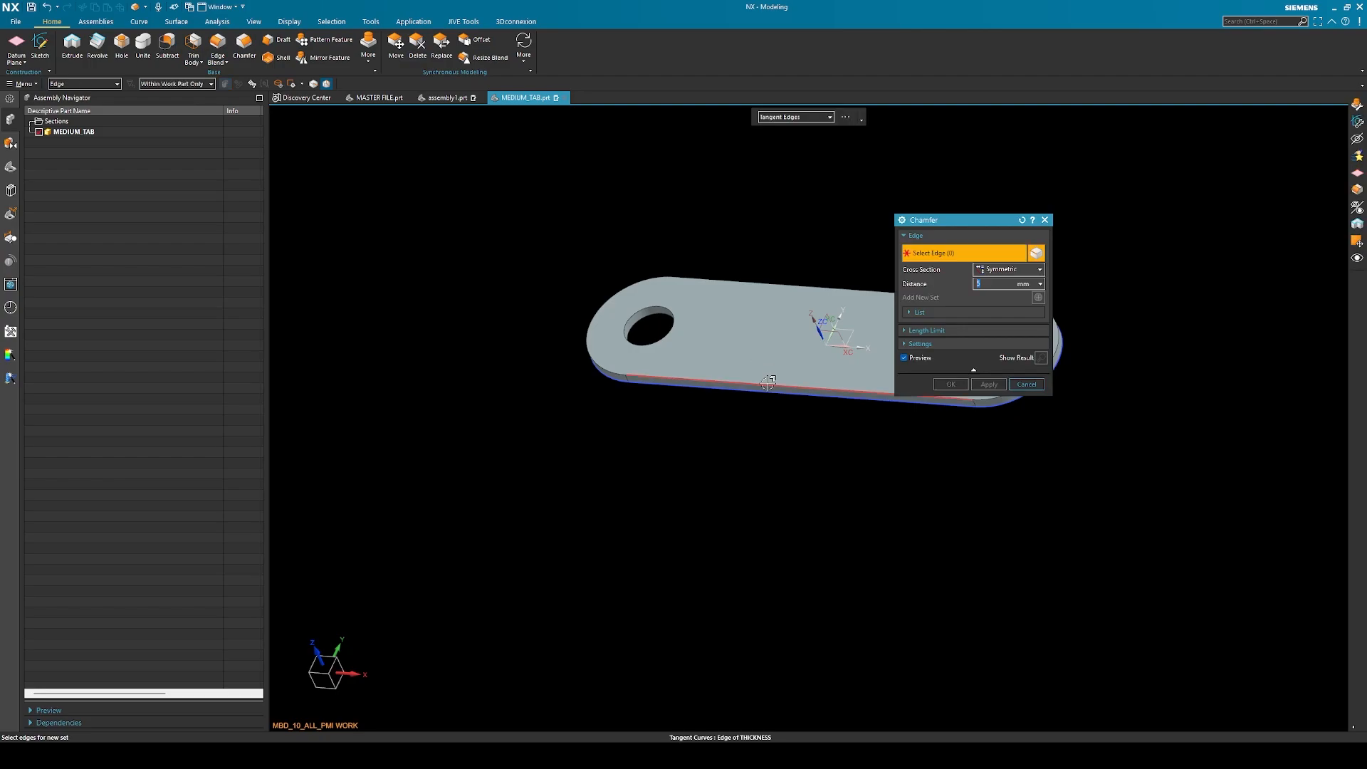
click(768, 382)
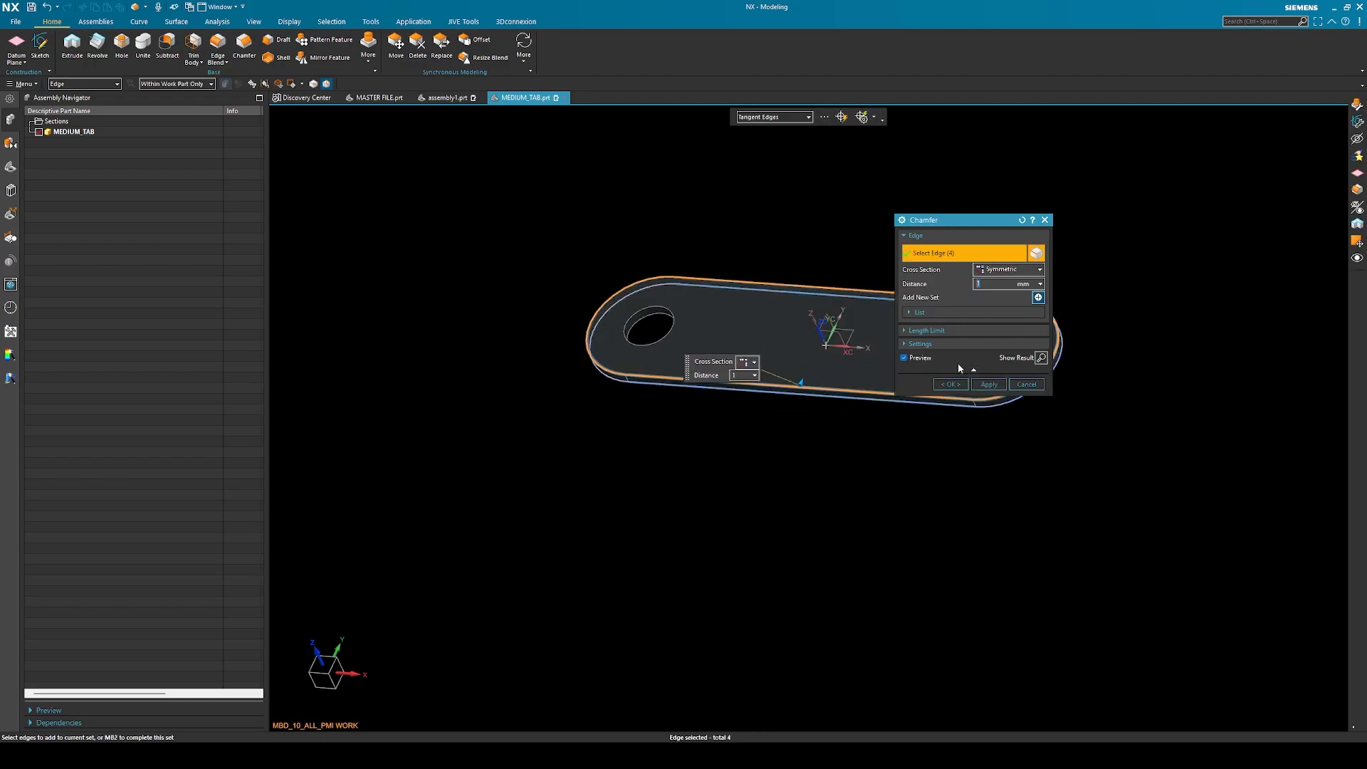
text(3)
key(Return)
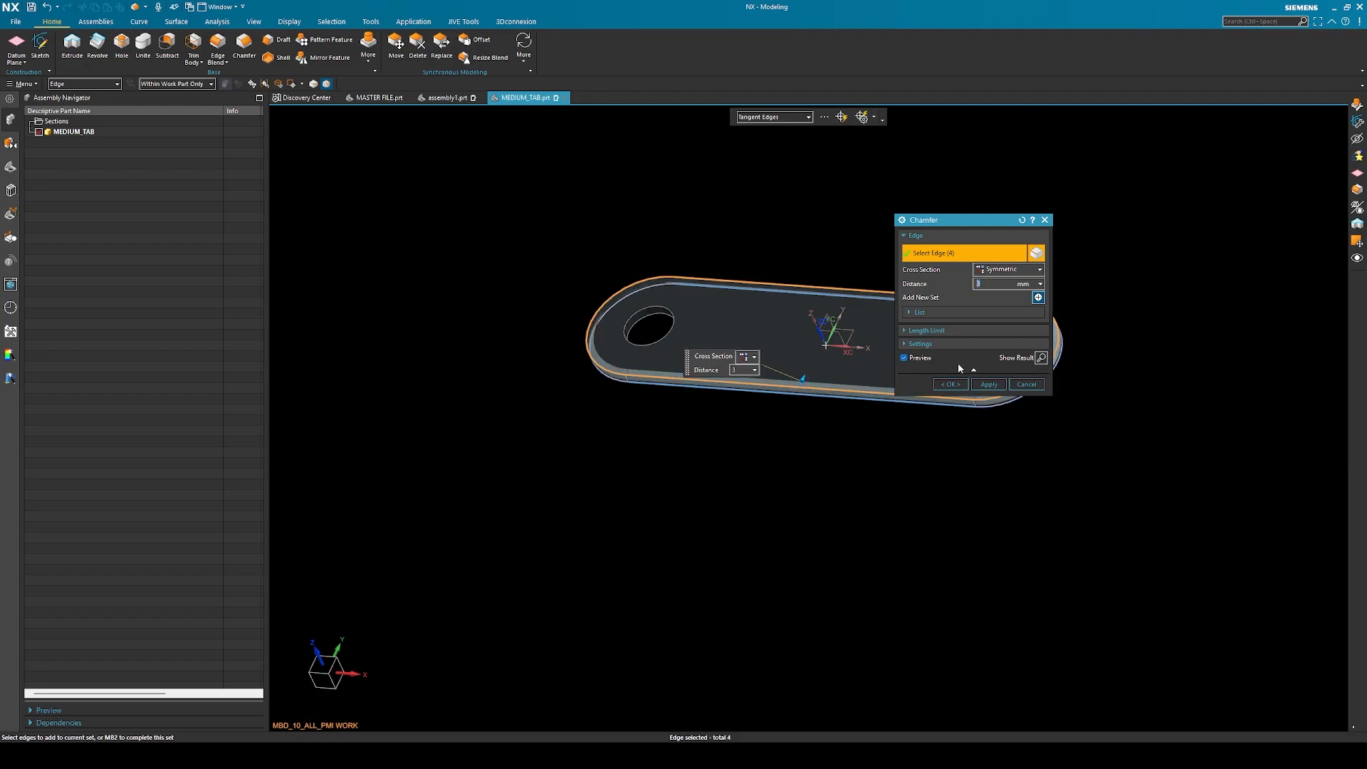
click(951, 383)
middle_drag(1032, 498, 1031, 458)
key(ctrl+z)
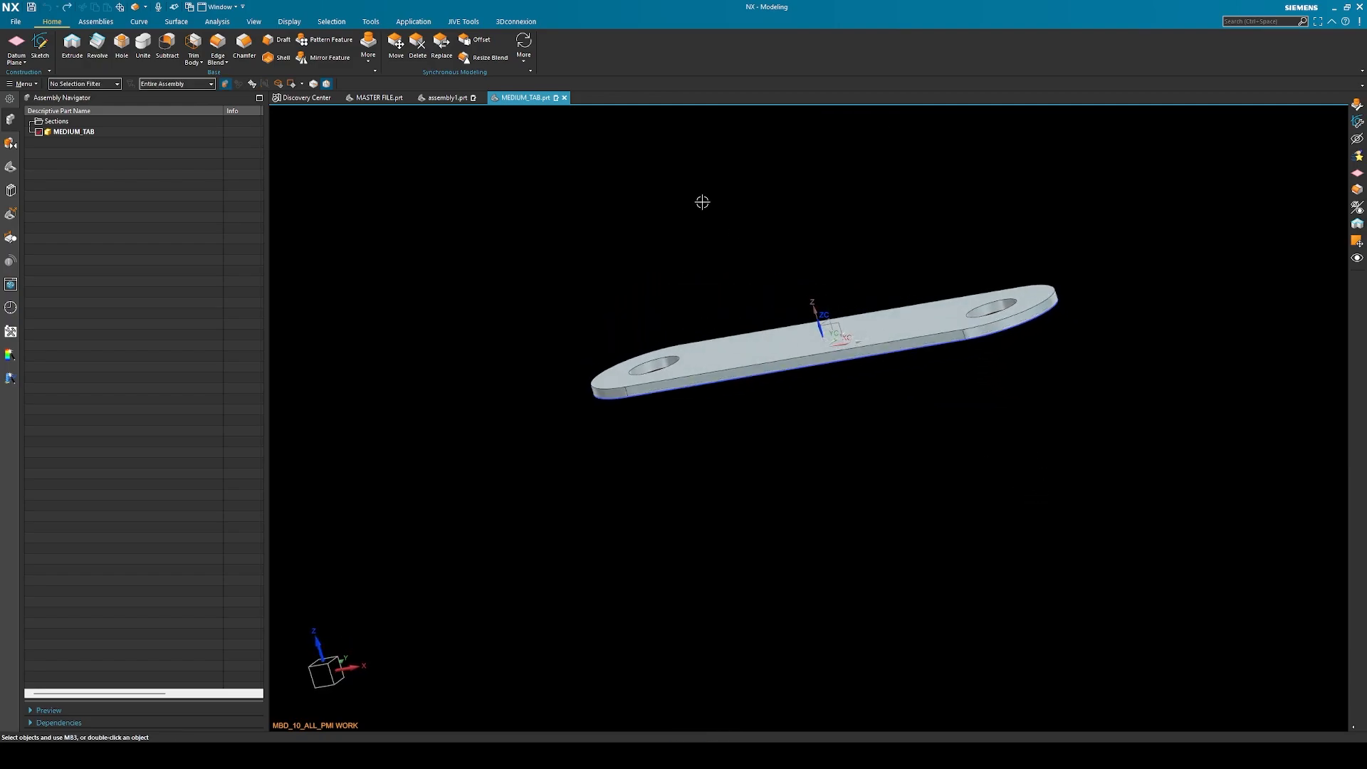
Chamfer the tab's upper outer edge symmetrically by 2 mm
click(244, 50)
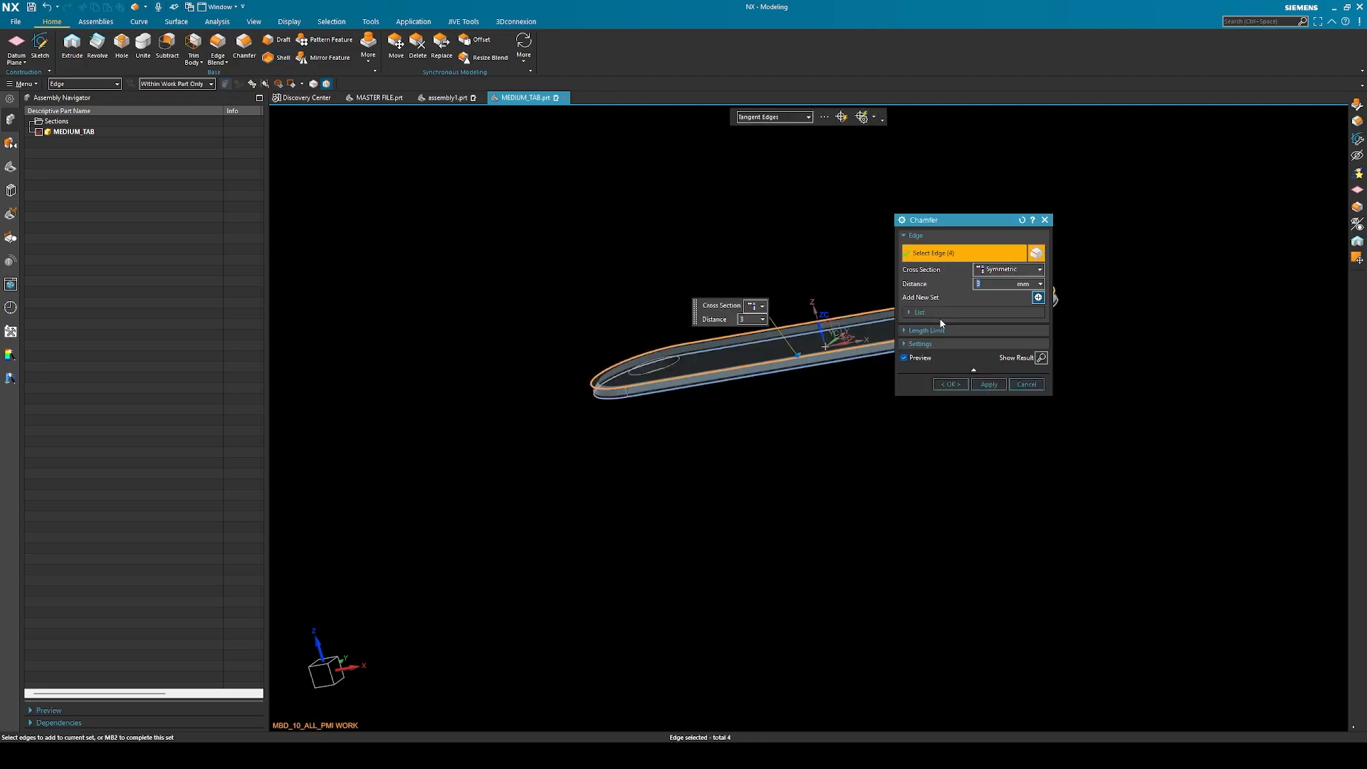
text(2)
click(951, 384)
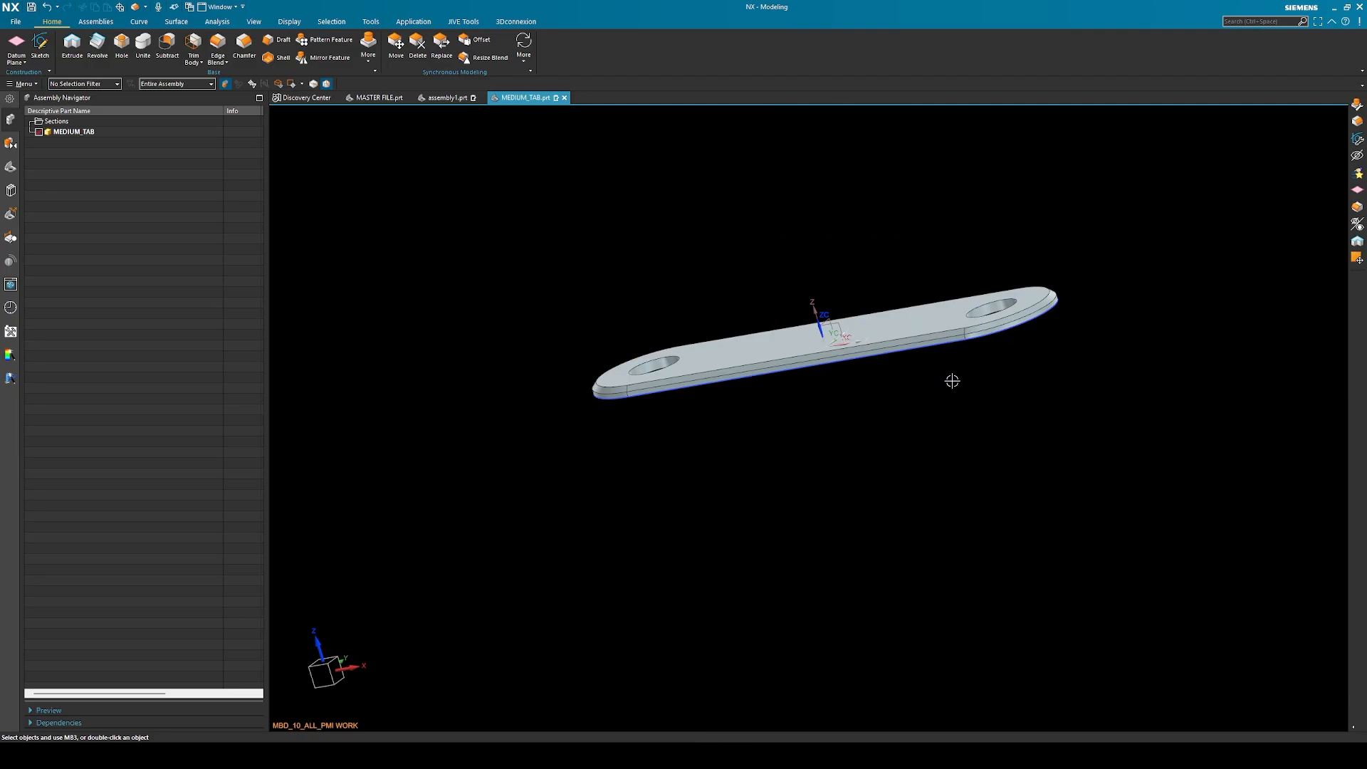
middle_drag(951, 384, 942, 435)
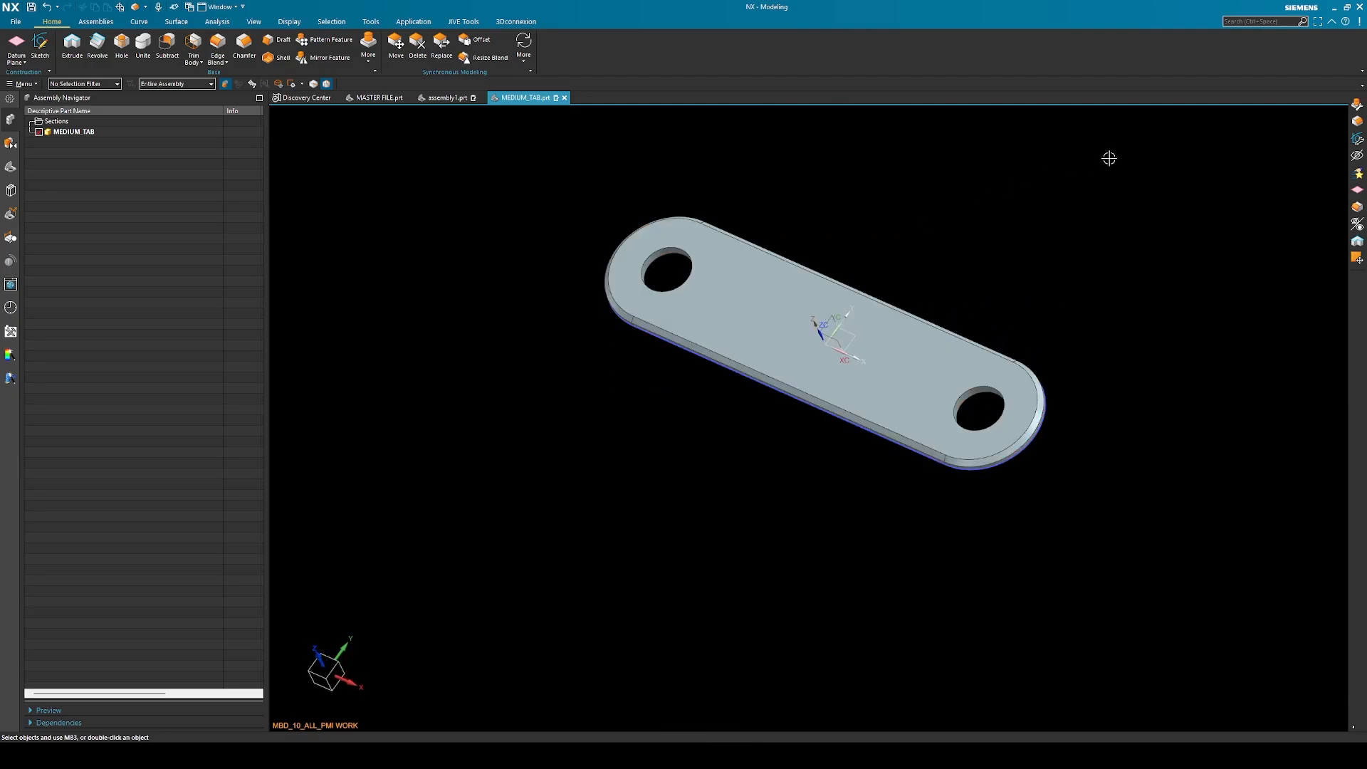
Save and close the MEDIUM_TAB part, and select its component in assembly1
key(ctrl+s)
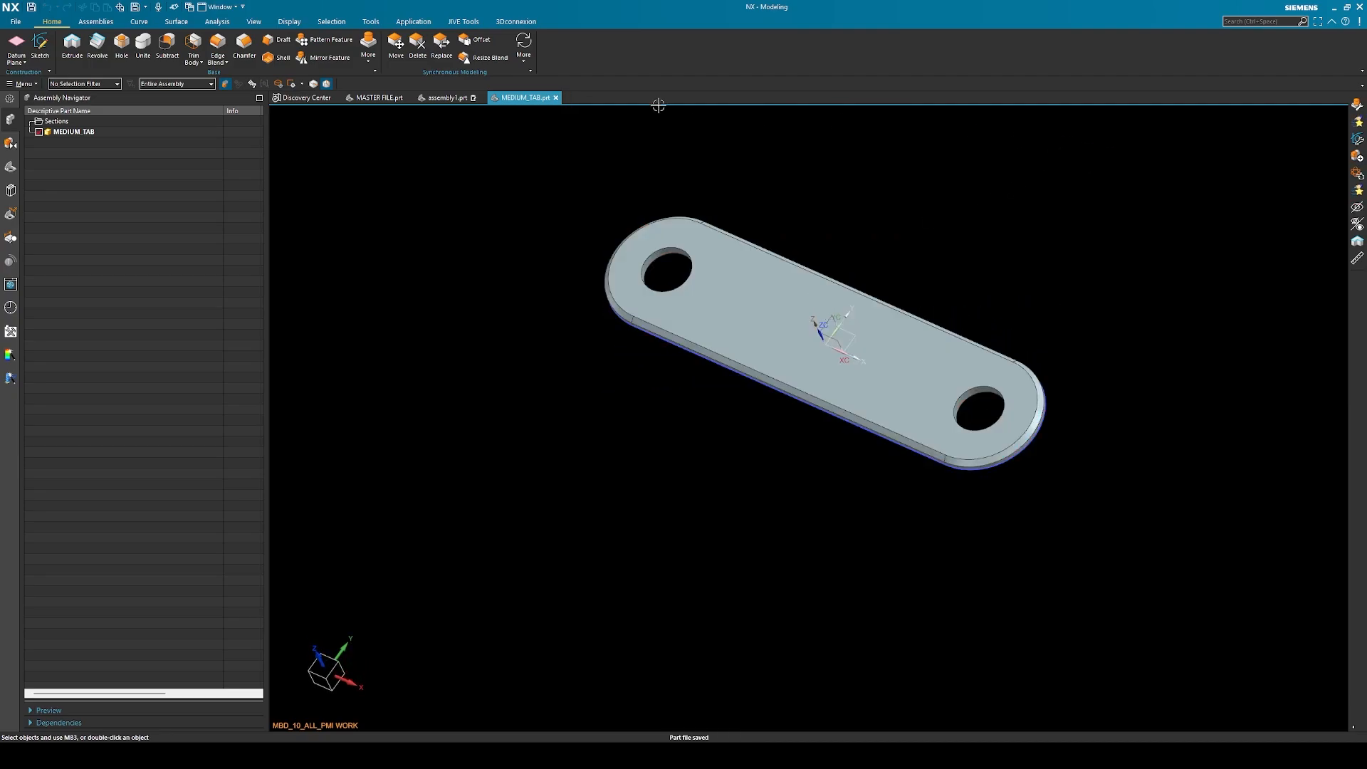
click(556, 98)
click(74, 145)
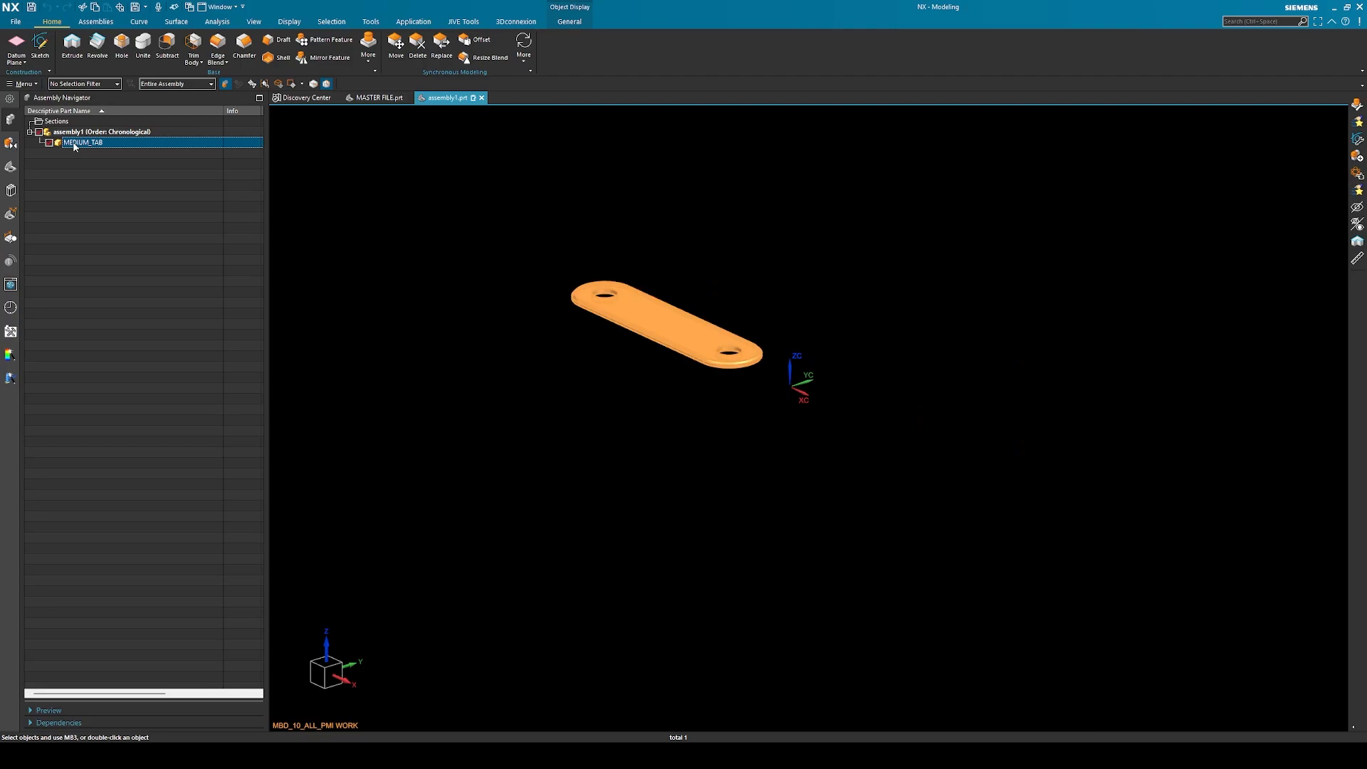
Delete the MEDIUM_TAB component from assembly1 and start adding the MASTER FILE reusable component from the KRX Sample library
key(Delete)
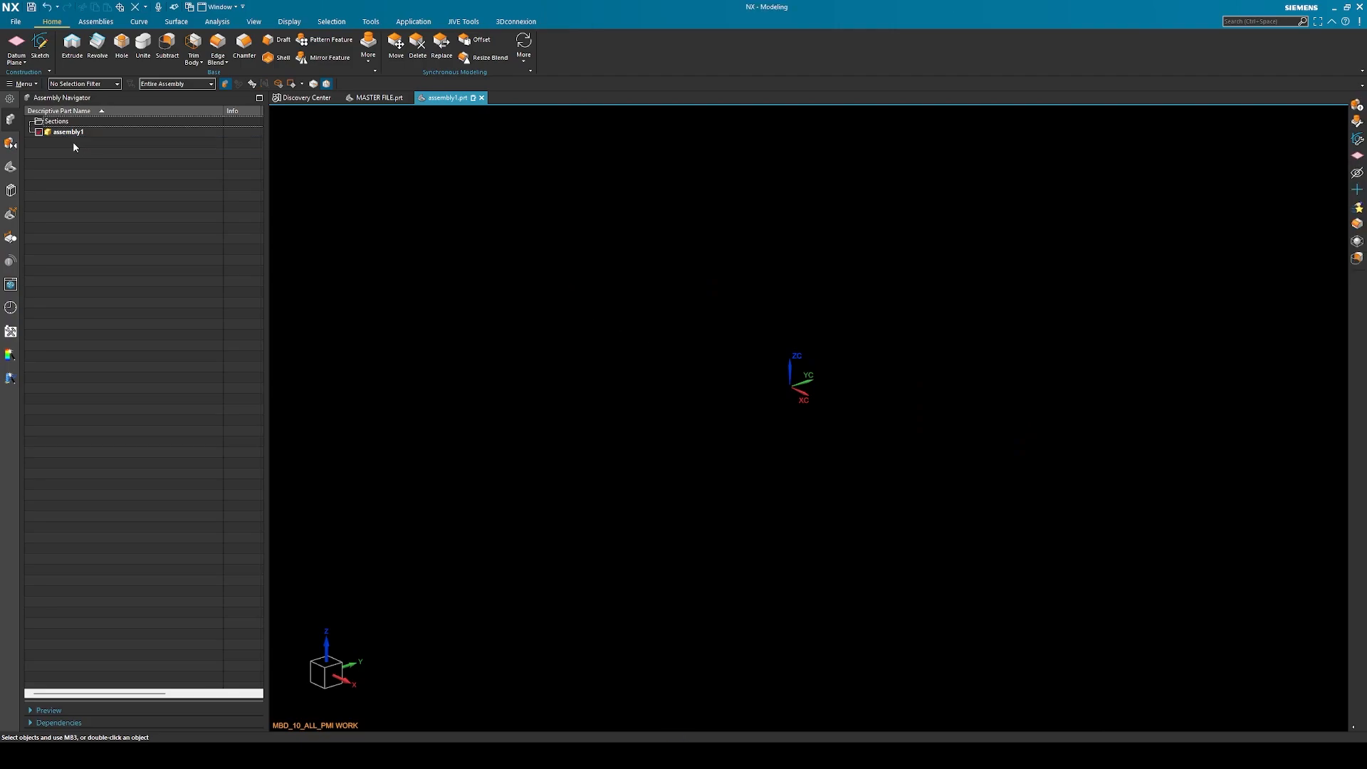
click(9, 285)
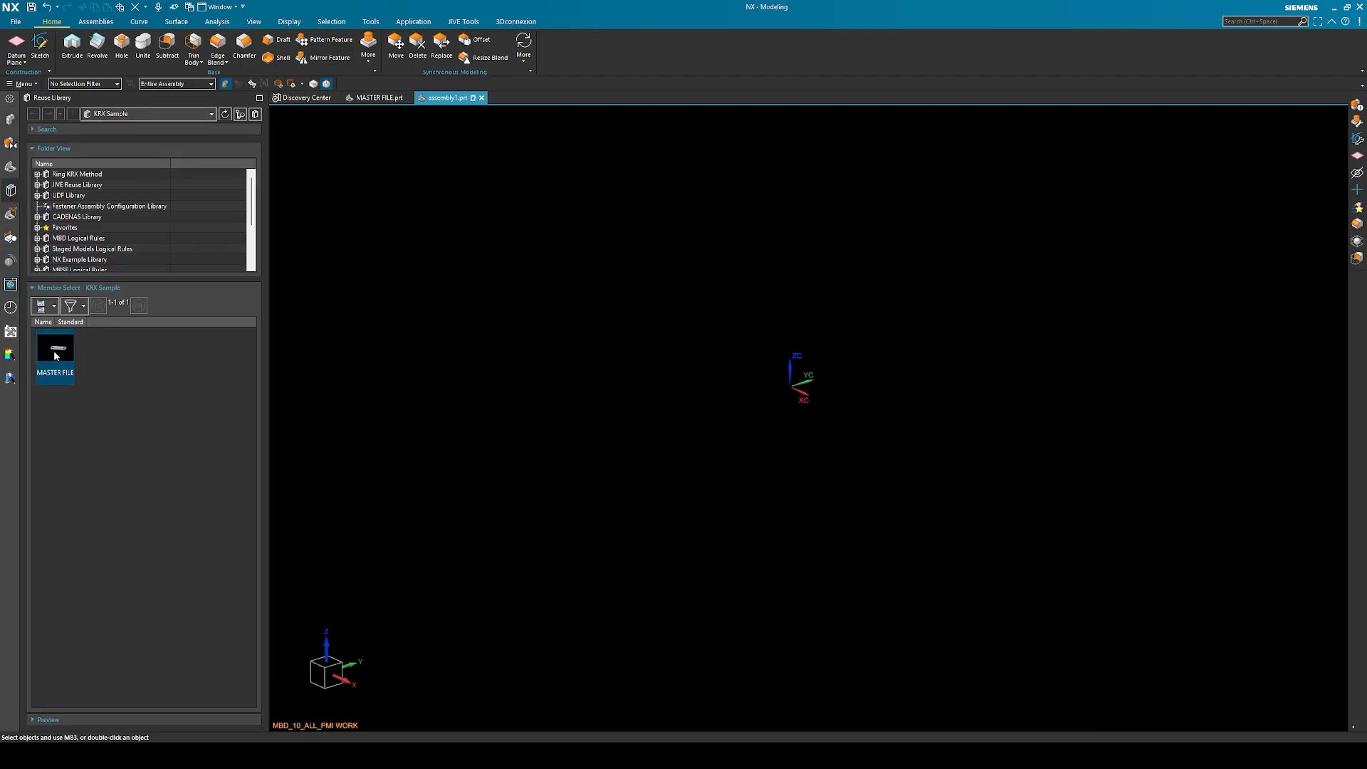
drag(54, 350, 666, 346)
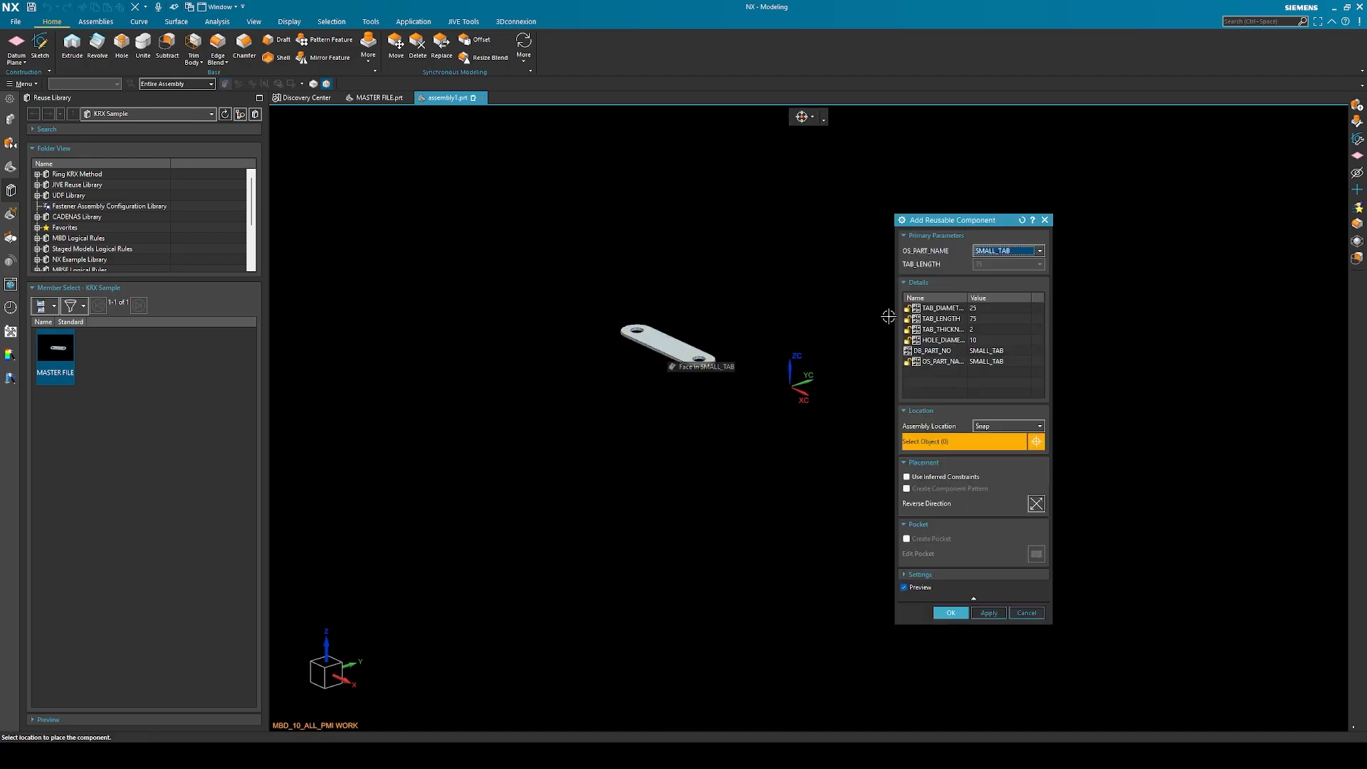
Preview the MEDIUM_TAB and LARGE_TAB members of the reusable component to compare their edges, and cancel the placement
click(1039, 251)
click(1016, 271)
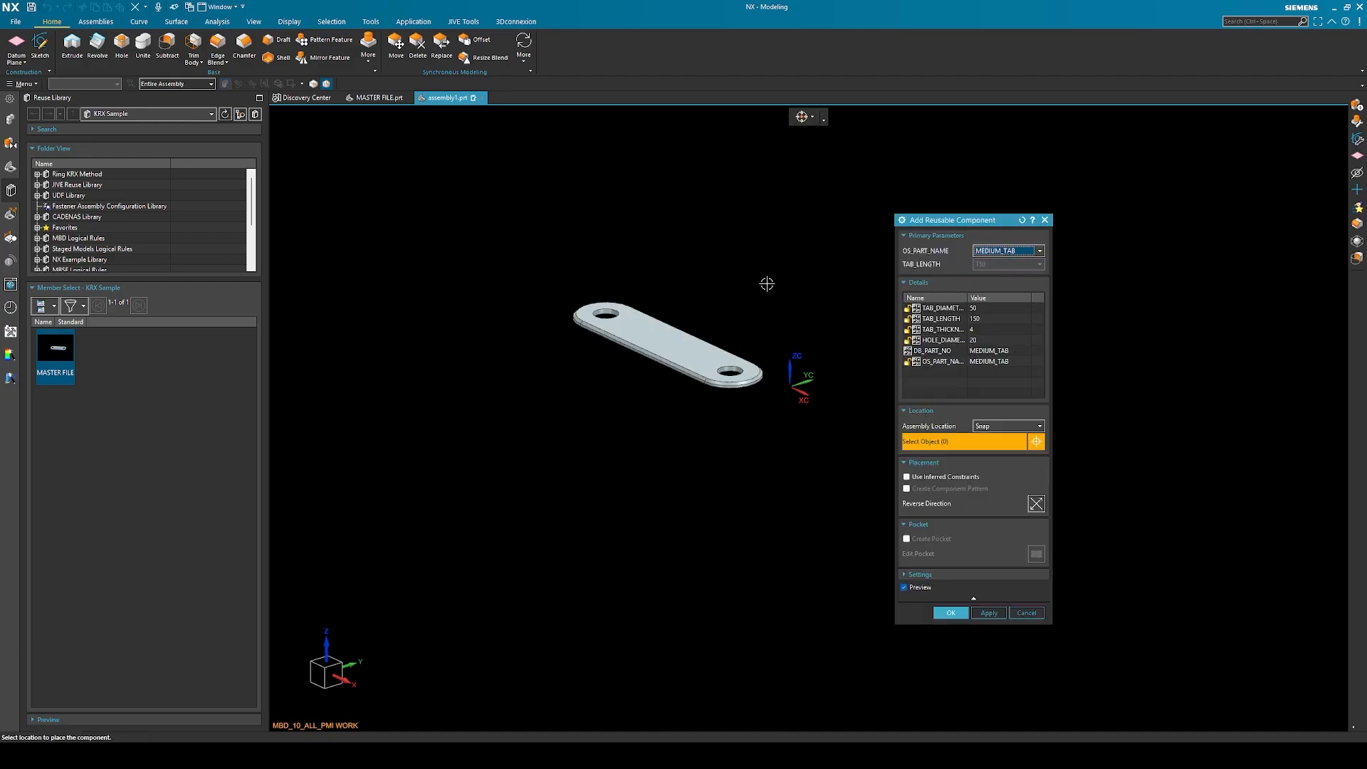
scroll(570, 313, up, 3)
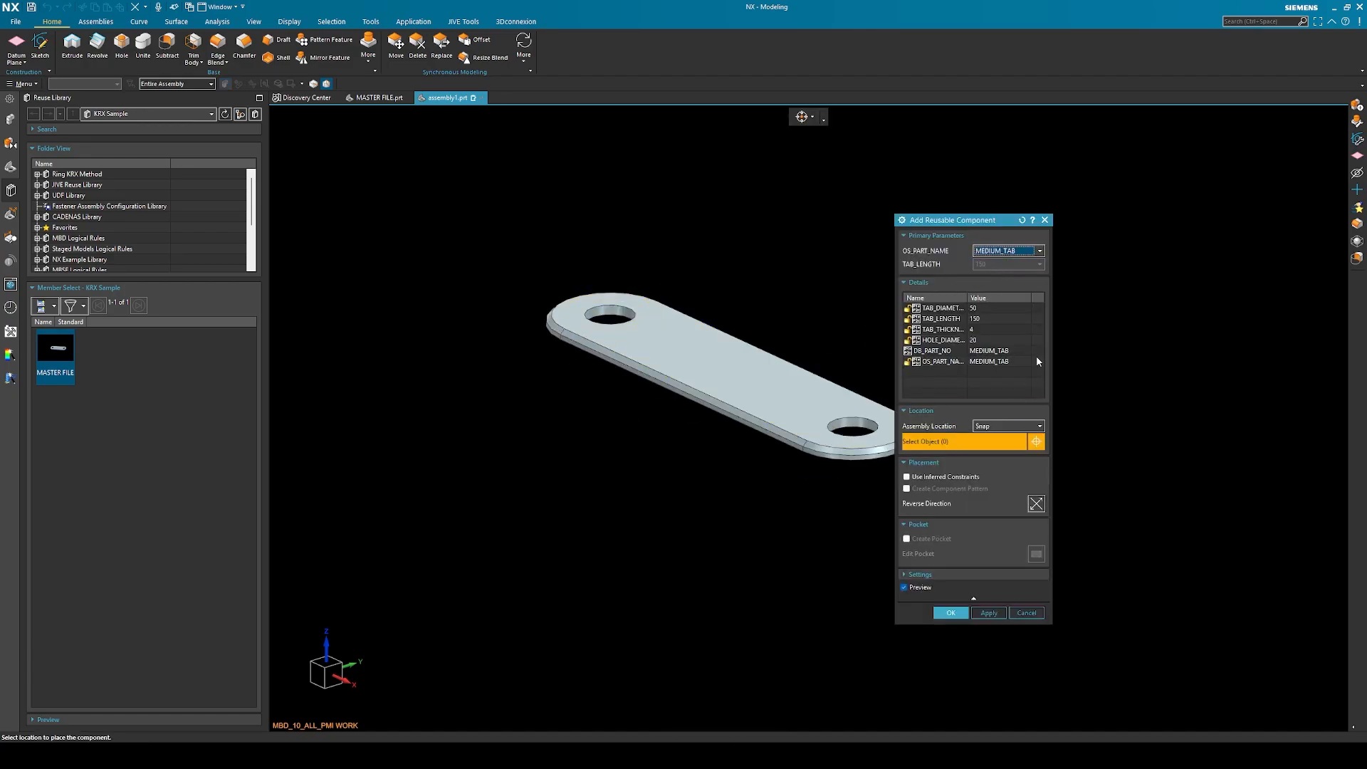
click(1020, 252)
click(1003, 281)
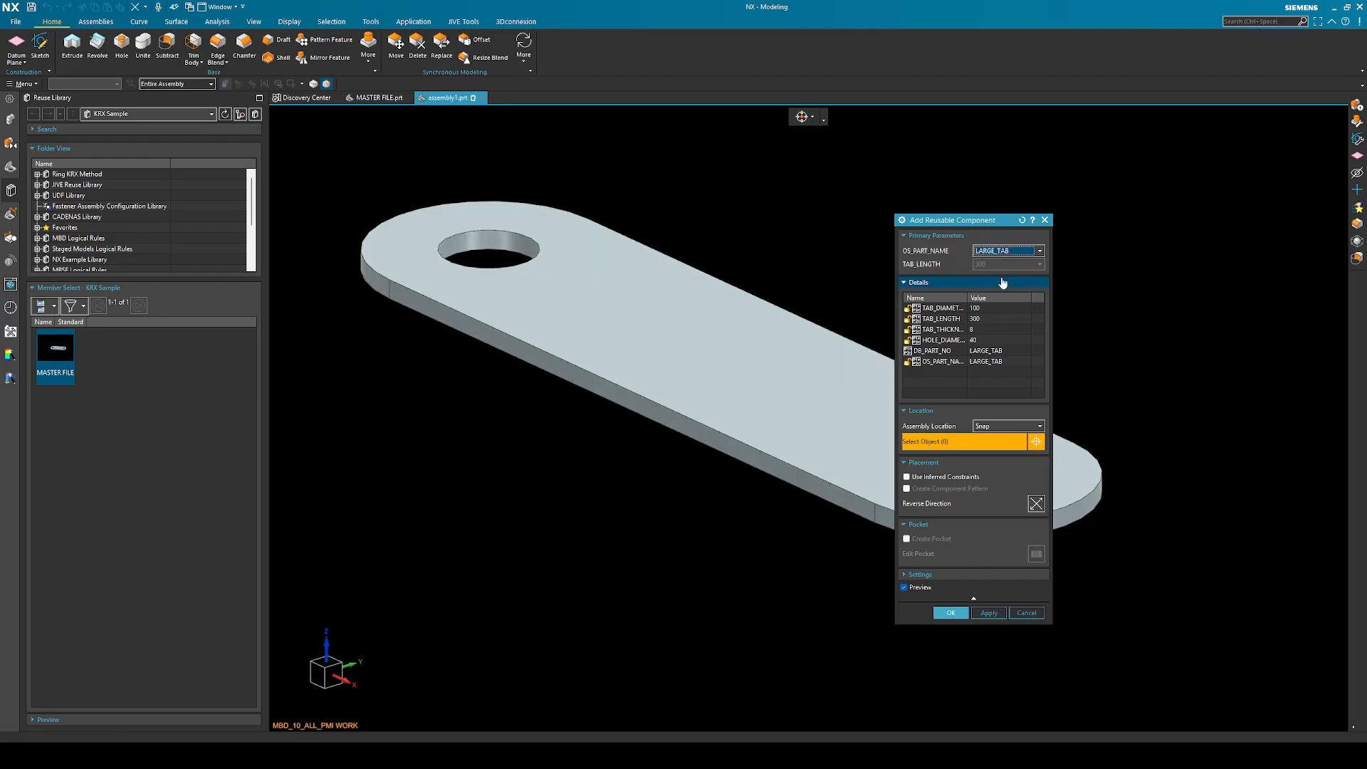
click(1045, 220)
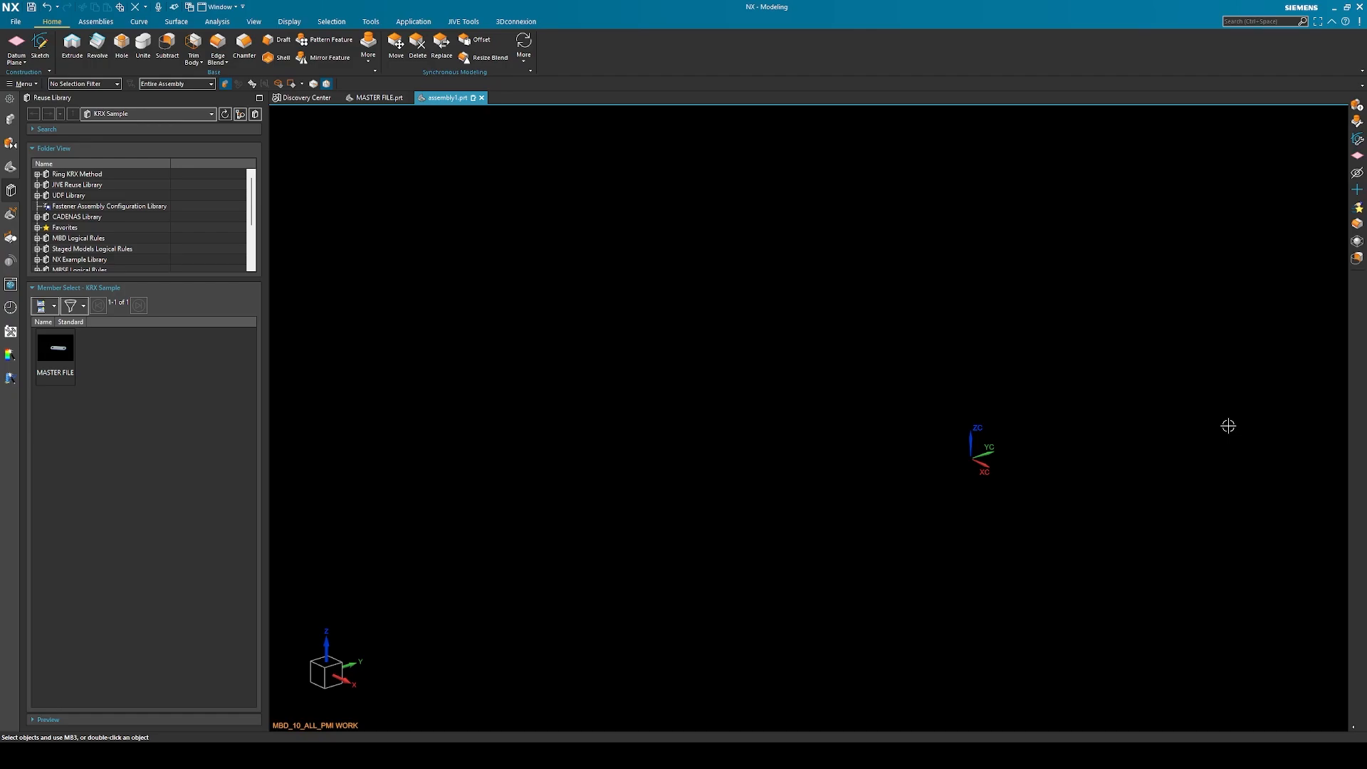
Switch to the KRX Sample folder in File Explorer and review the MASTER FILE part and the parameter table in the MASTER FILE Excel workbook
middle_drag(1228, 426, 1218, 429)
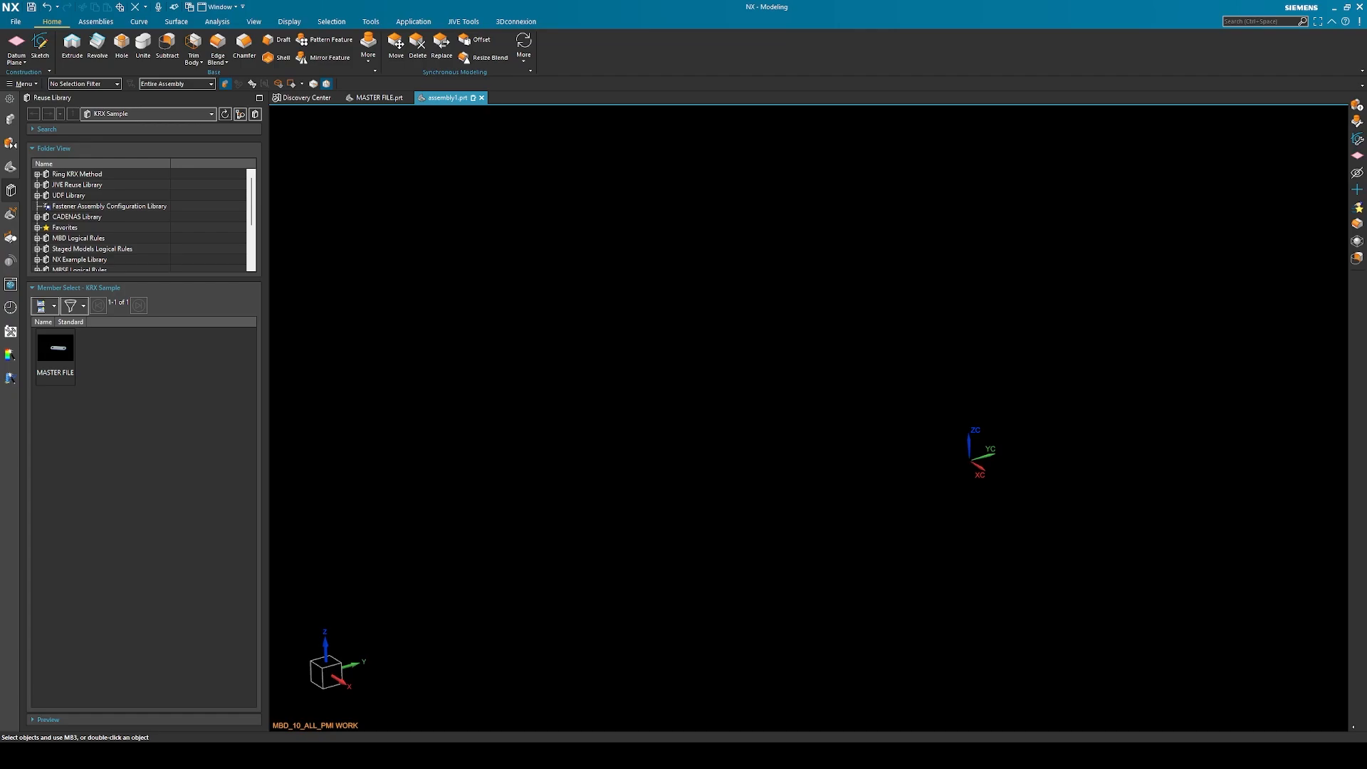
drag(1366, 150, 907, 160)
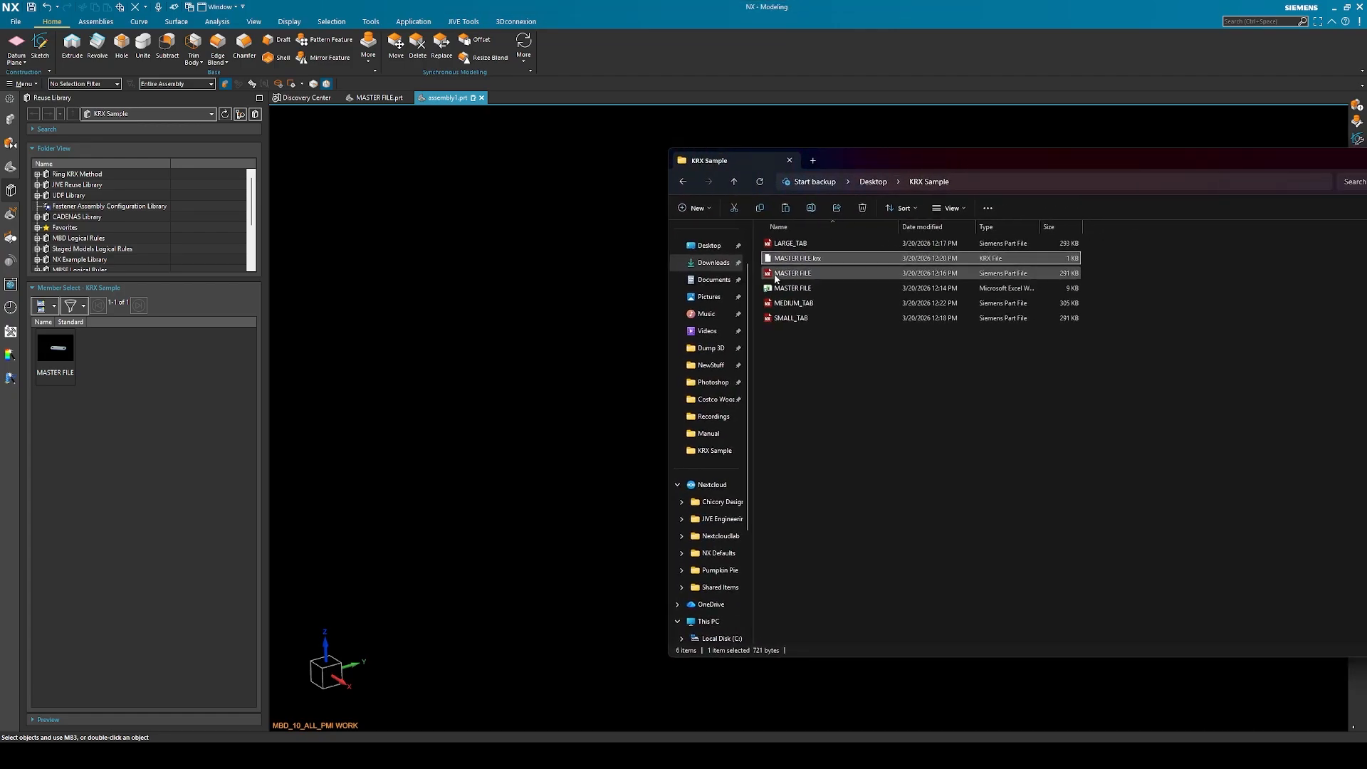
click(780, 276)
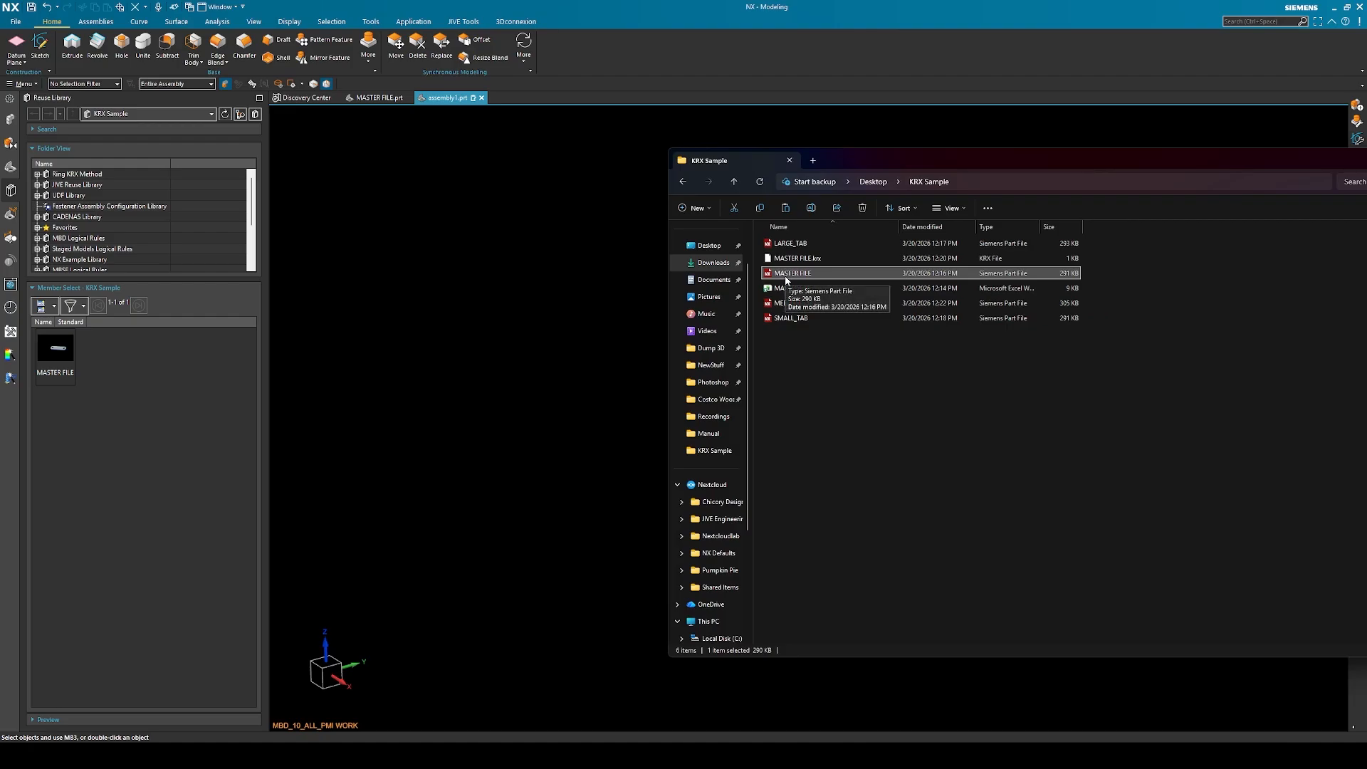
click(795, 289)
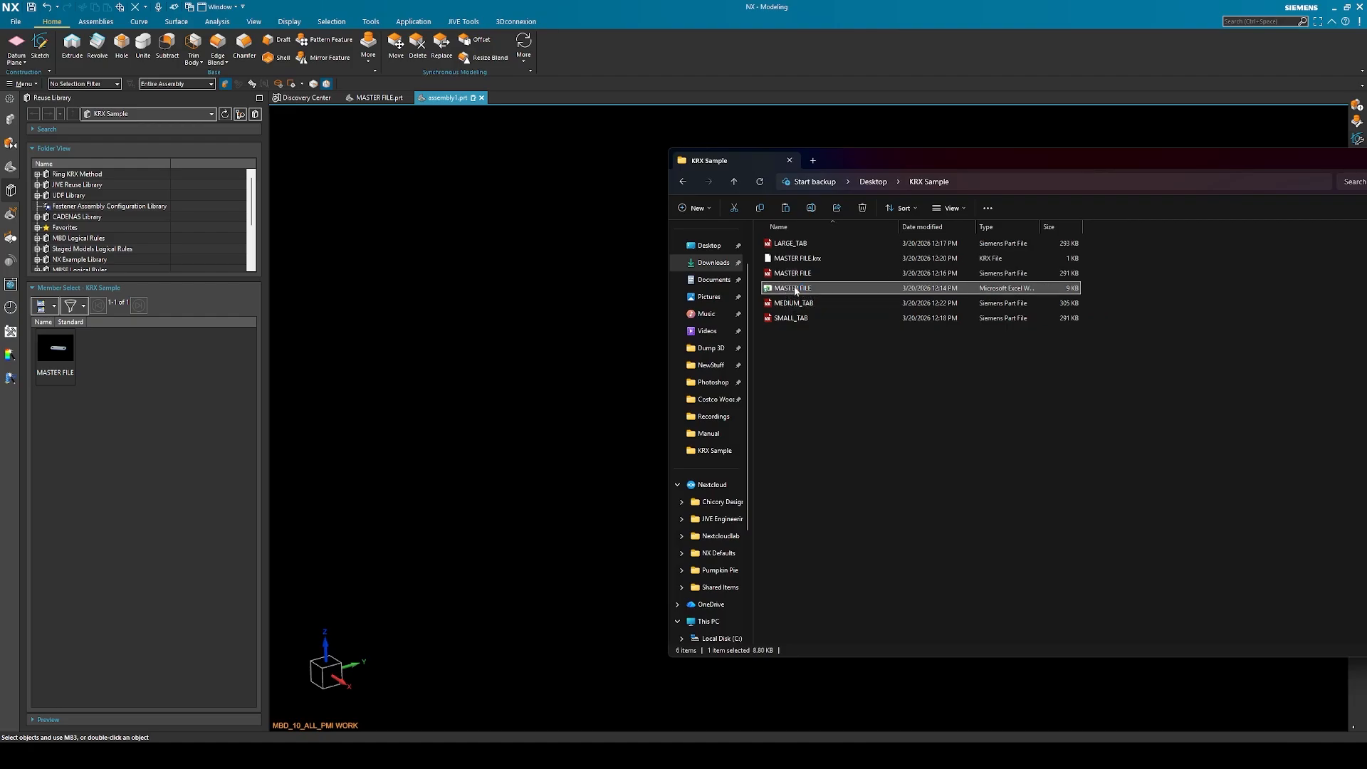
drag(1366, 321, 835, 175)
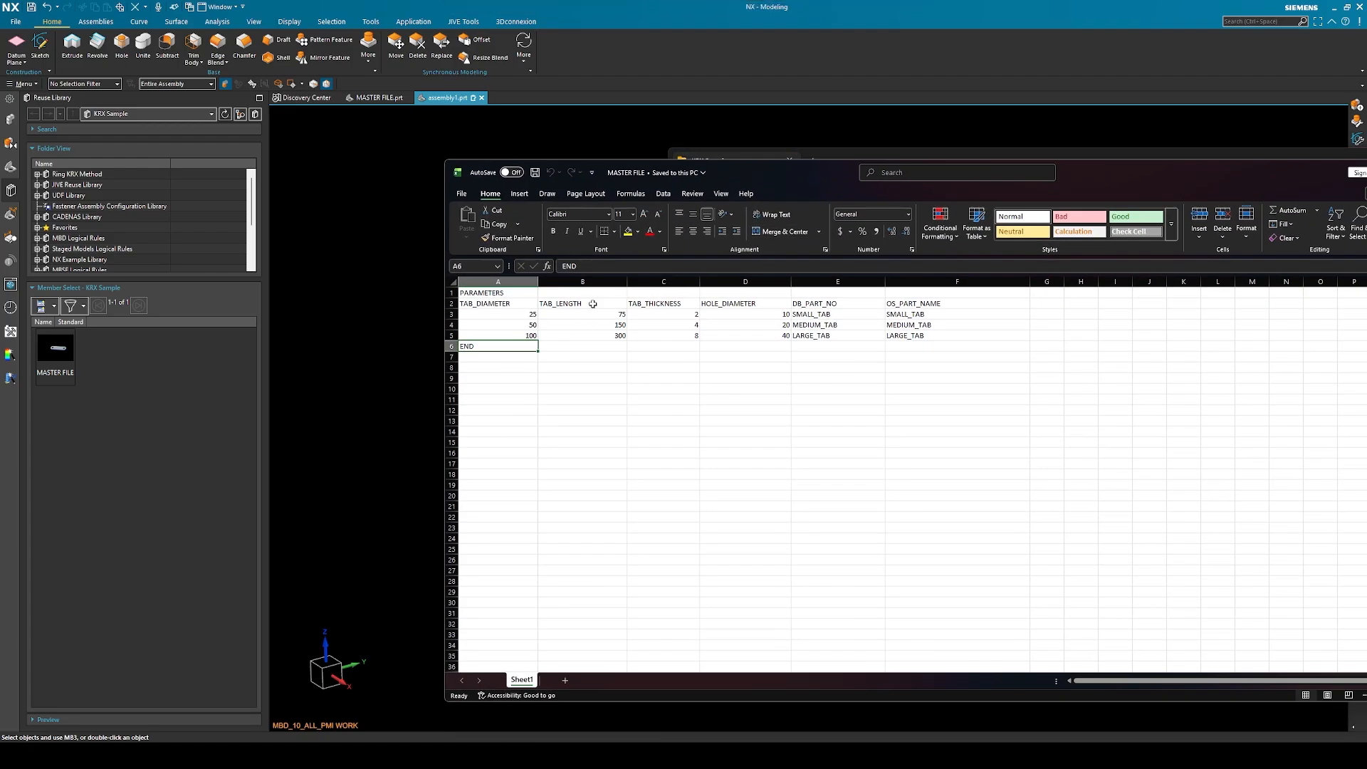
drag(1173, 176, 1366, 178)
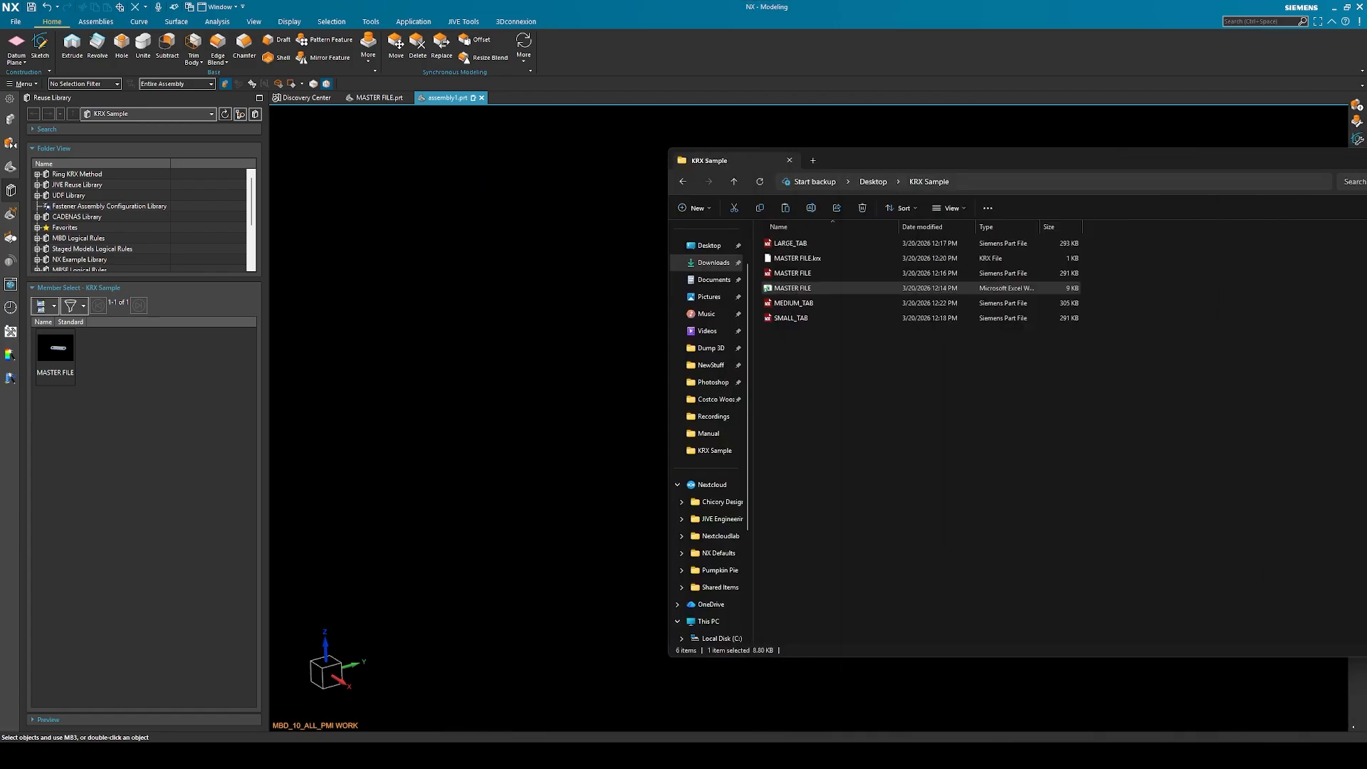